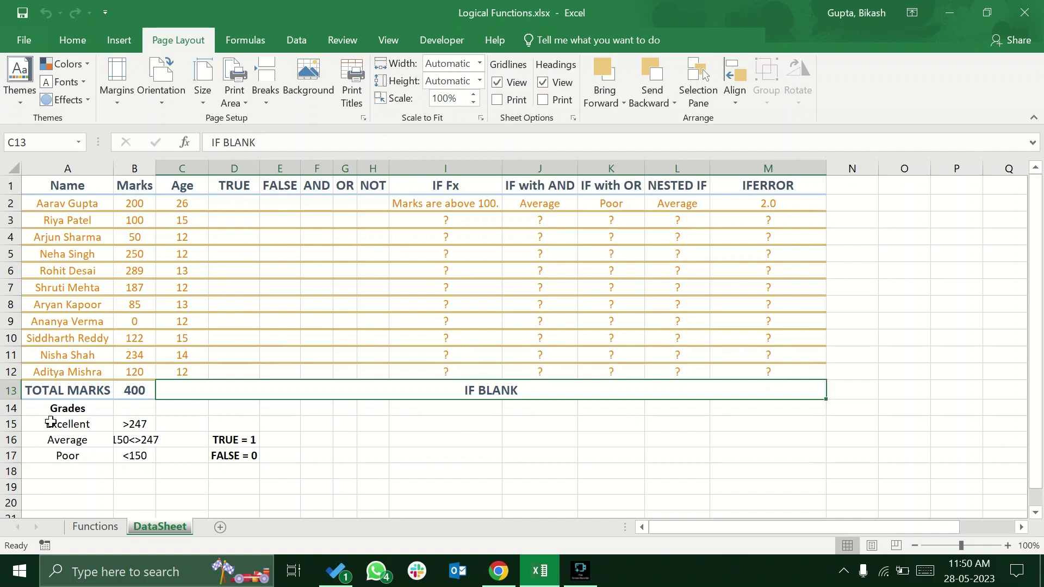
- Examine the grade thresholds, the function descriptions on the Functions sheet, and the TRUE/FALSE value notes on DataSheet
{"action": "left_click", "coordinate": [64, 409]}
{"action": "left_click", "coordinate": [82, 424]}
{"action": "left_click", "coordinate": [122, 423]}
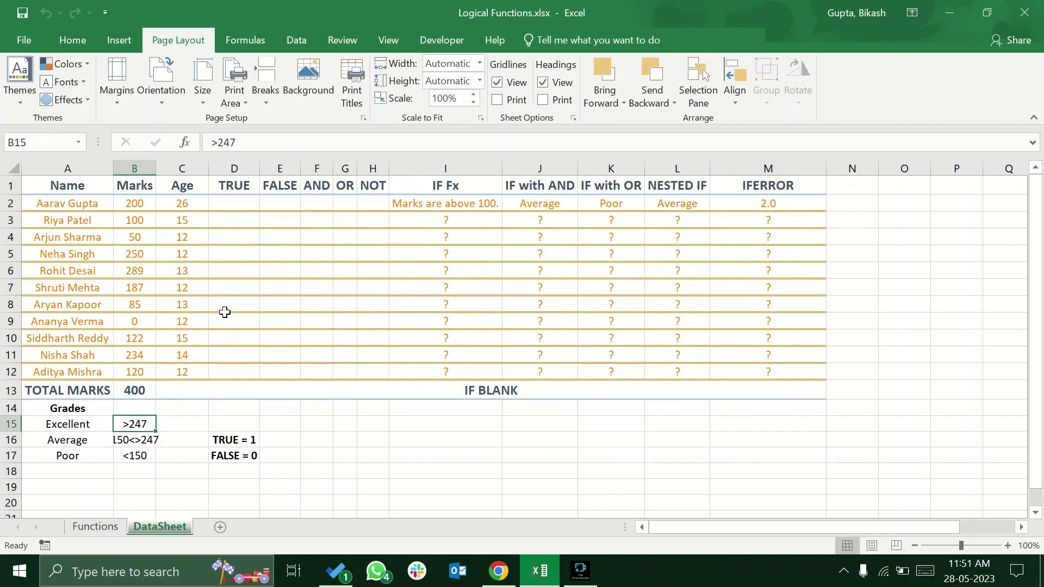
{"action": "left_click", "coordinate": [104, 526]}
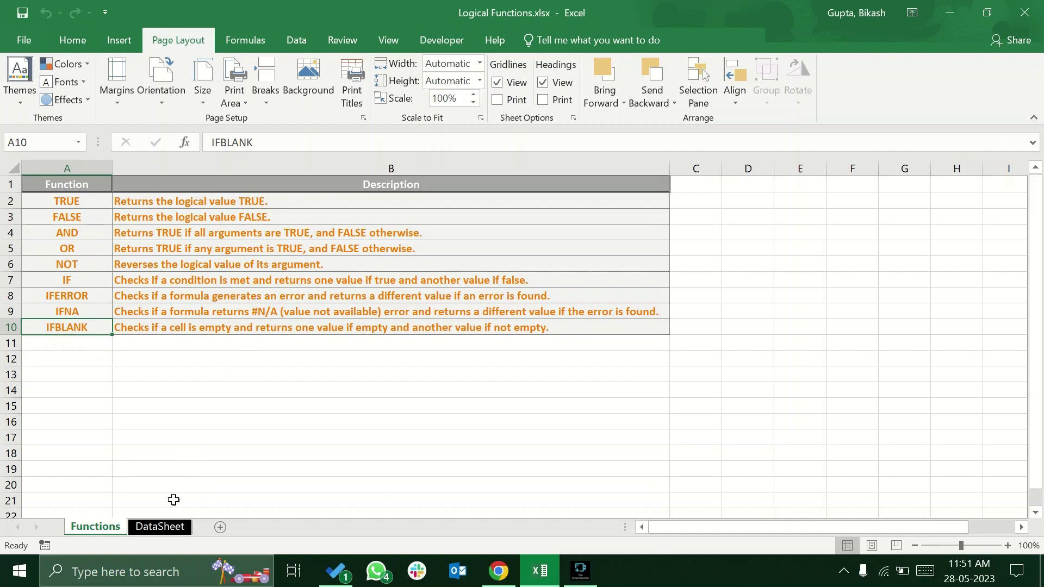
{"action": "left_click", "coordinate": [160, 527]}
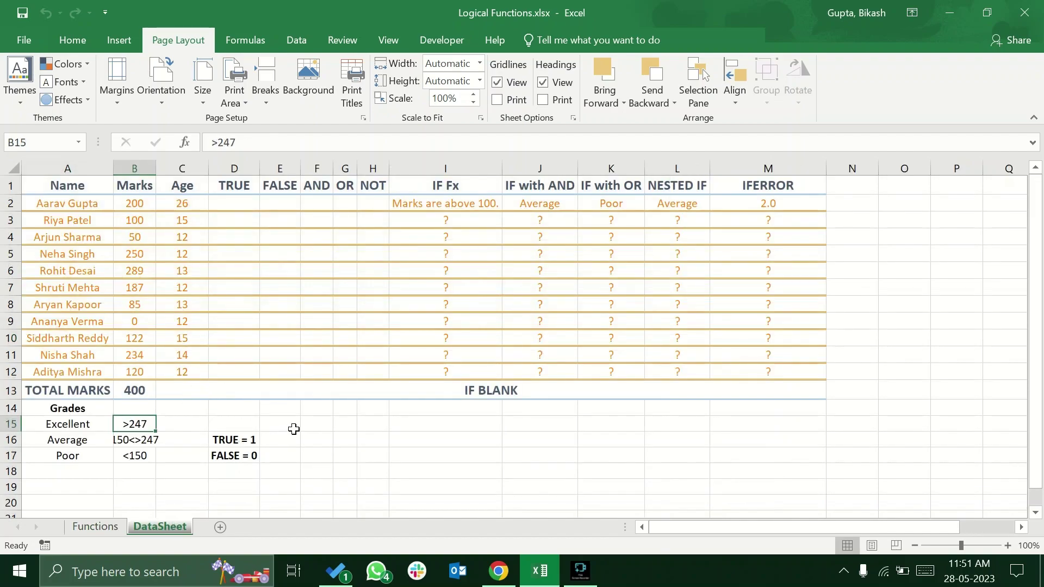
{"action": "left_click", "coordinate": [253, 457]}
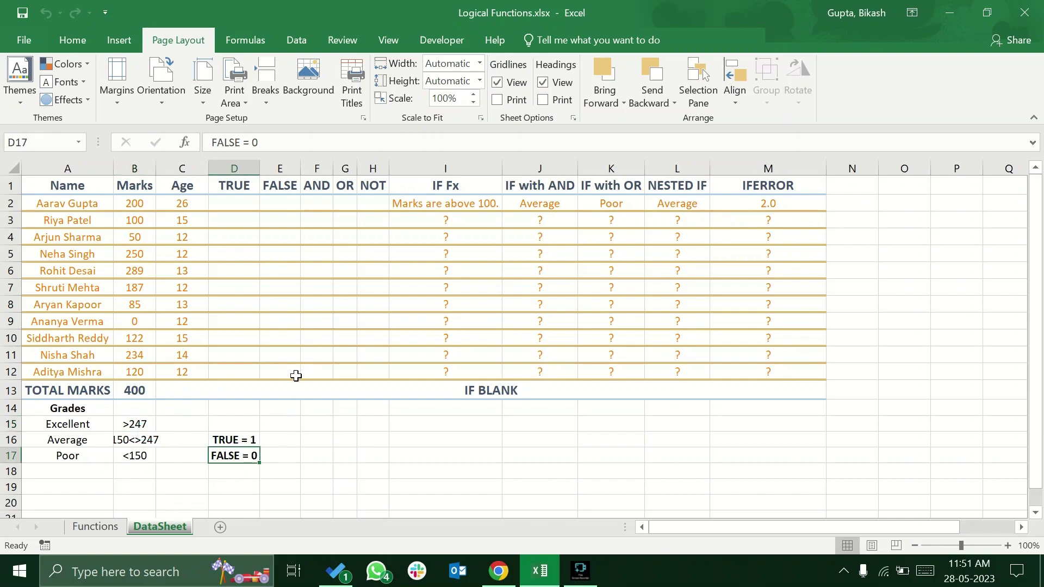
- Enter the formula =B2>247 in D2 and fill it down through D12
{"action": "left_click", "coordinate": [245, 203]}
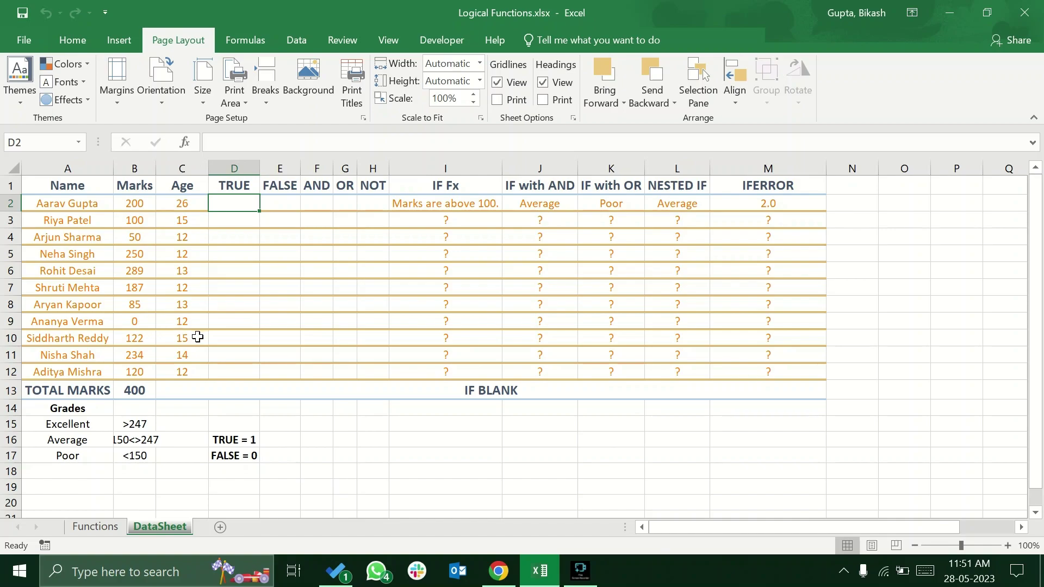
{"action": "type", "text": "="}
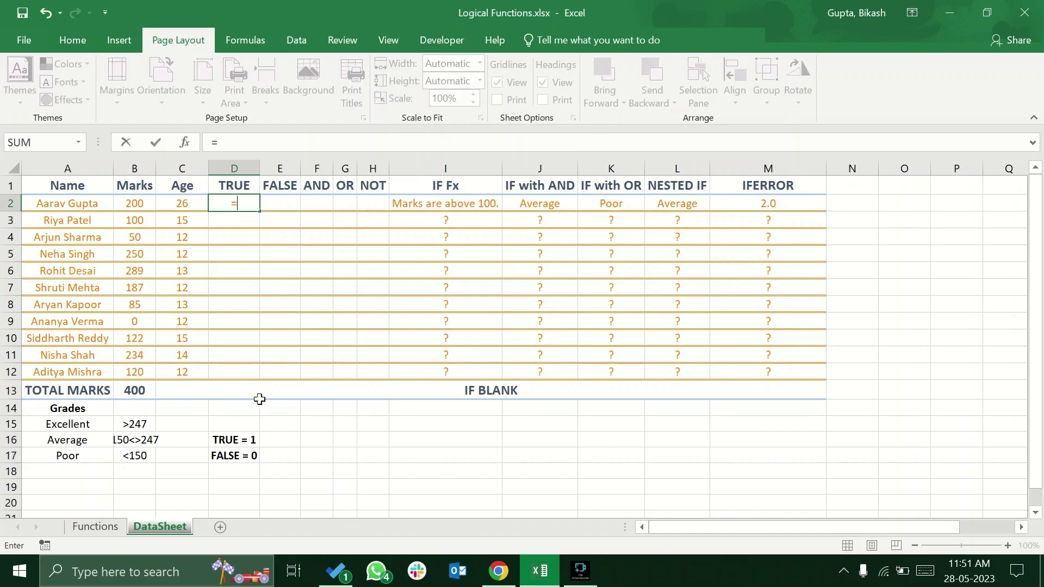
{"action": "left_click", "coordinate": [139, 203]}
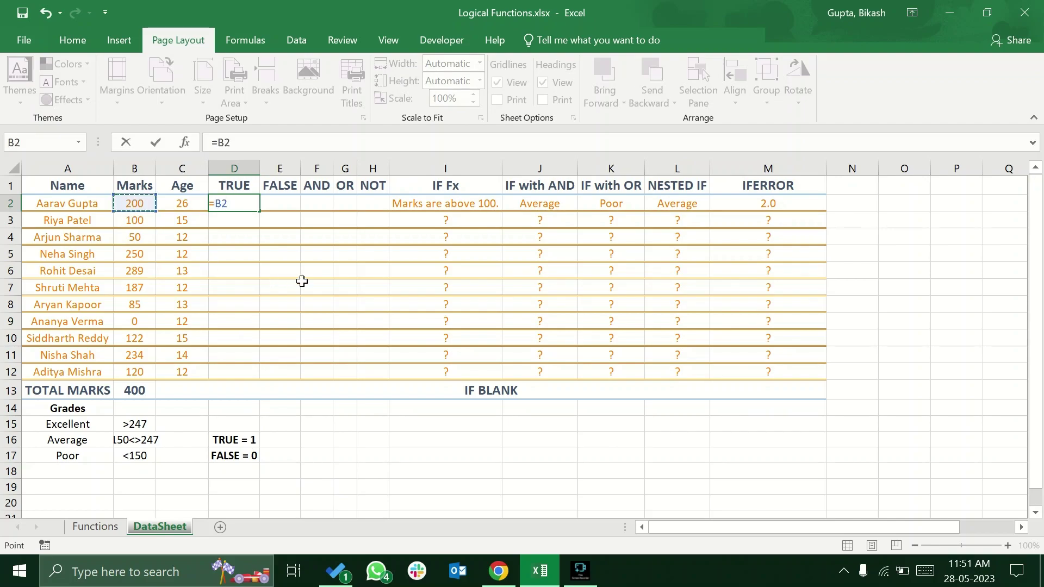
{"action": "type", "text": ">24"}
{"action": "key", "text": "Return"}
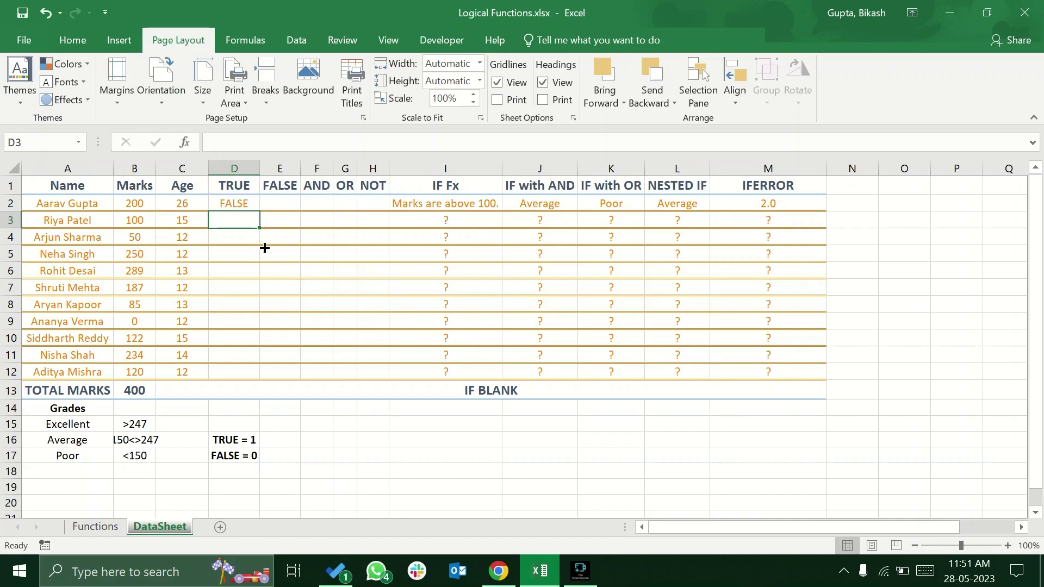
{"action": "left_click", "coordinate": [243, 199]}
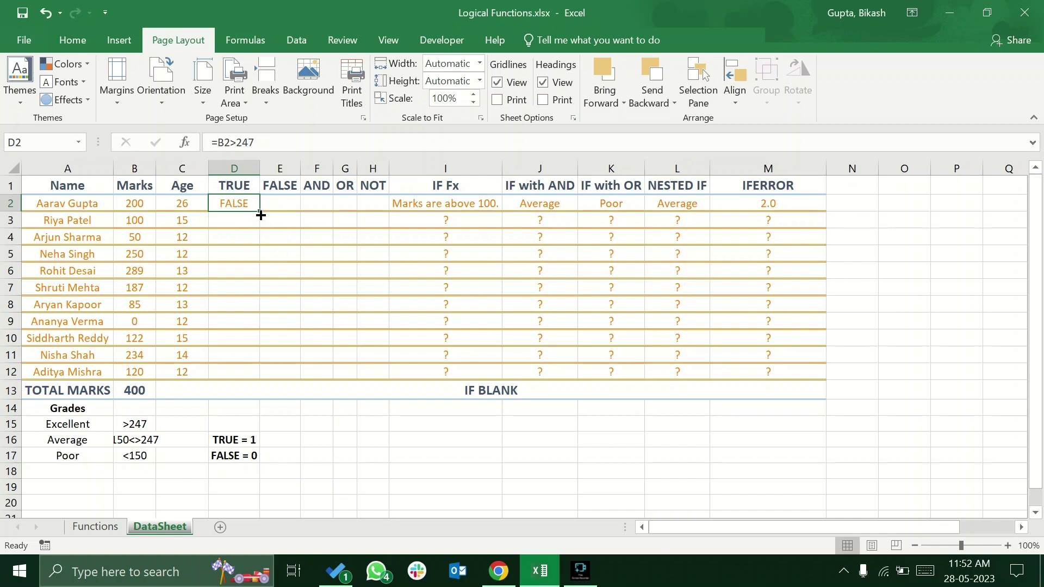
{"action": "left_click_drag", "start_coordinate": [258, 215], "coordinate": [257, 375]}
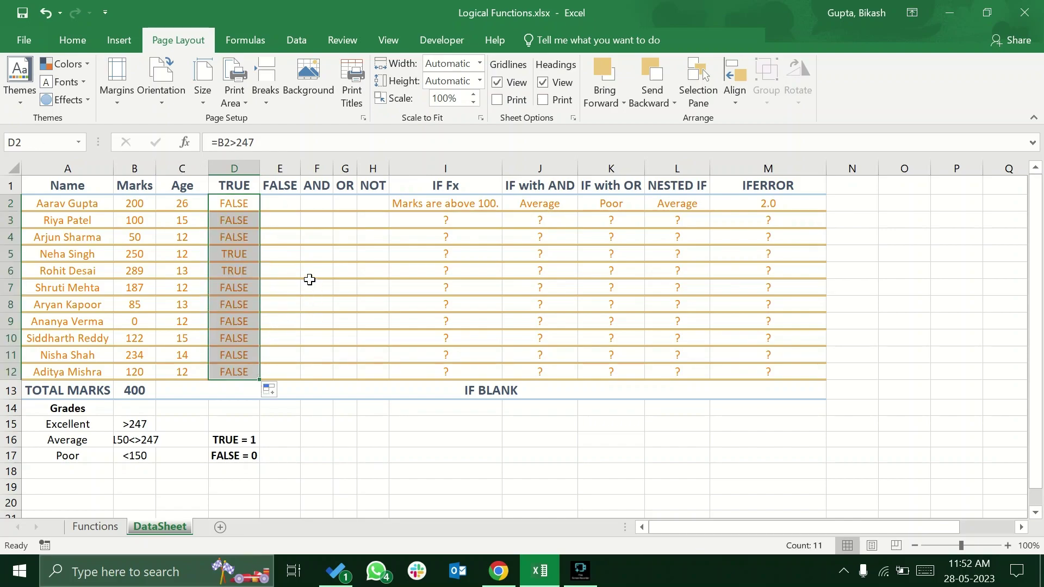
- Check several filled formulas in column D, set the marks in B5 to 247, and inspect D5 to test the threshold
{"action": "left_click", "coordinate": [252, 217]}
{"action": "left_click", "coordinate": [241, 250]}
{"action": "left_click", "coordinate": [233, 236]}
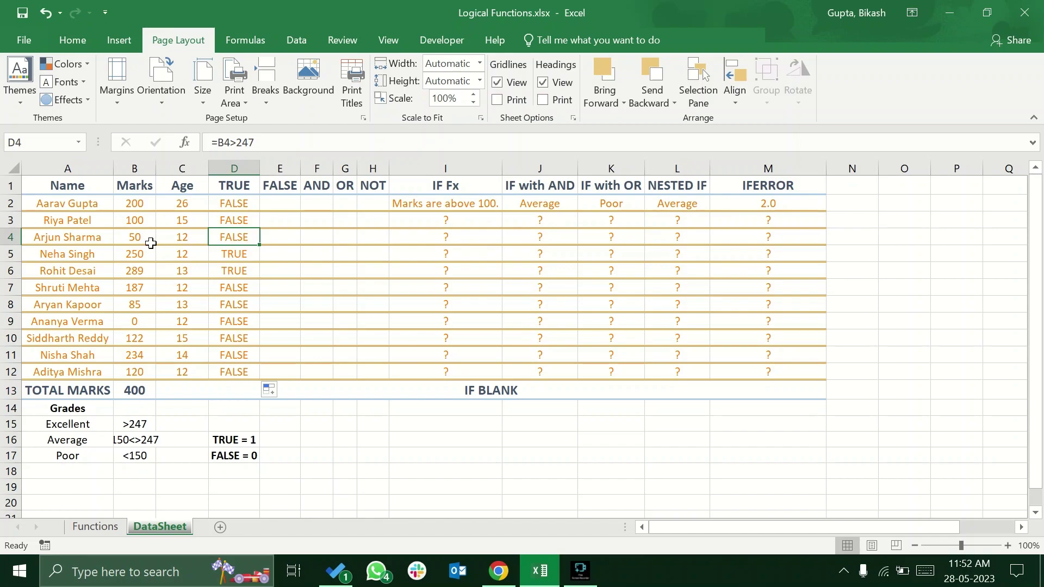
{"action": "left_click", "coordinate": [254, 259]}
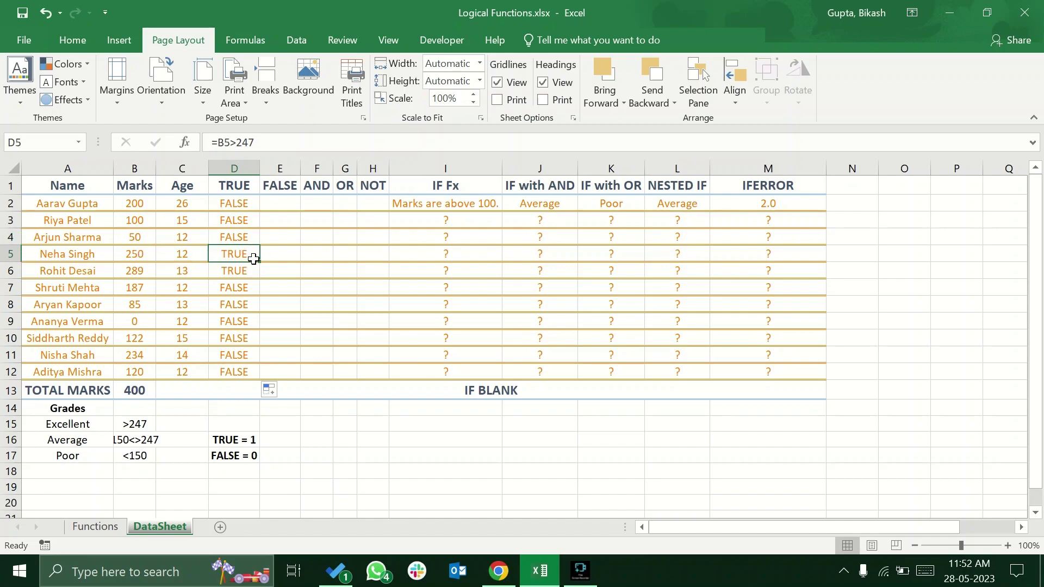
{"action": "left_click", "coordinate": [204, 366]}
{"action": "left_click", "coordinate": [246, 355]}
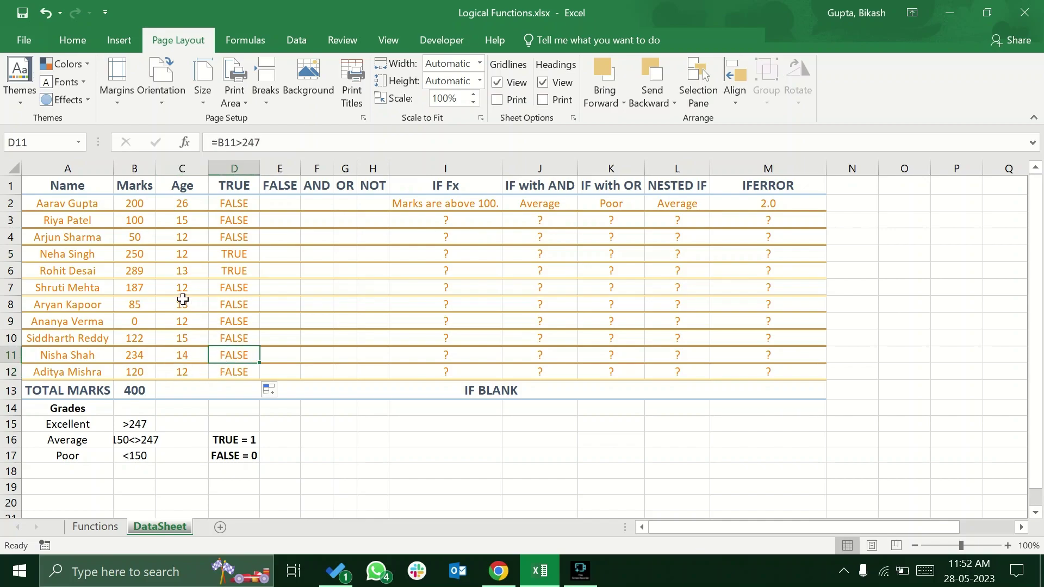
{"action": "left_click", "coordinate": [136, 255]}
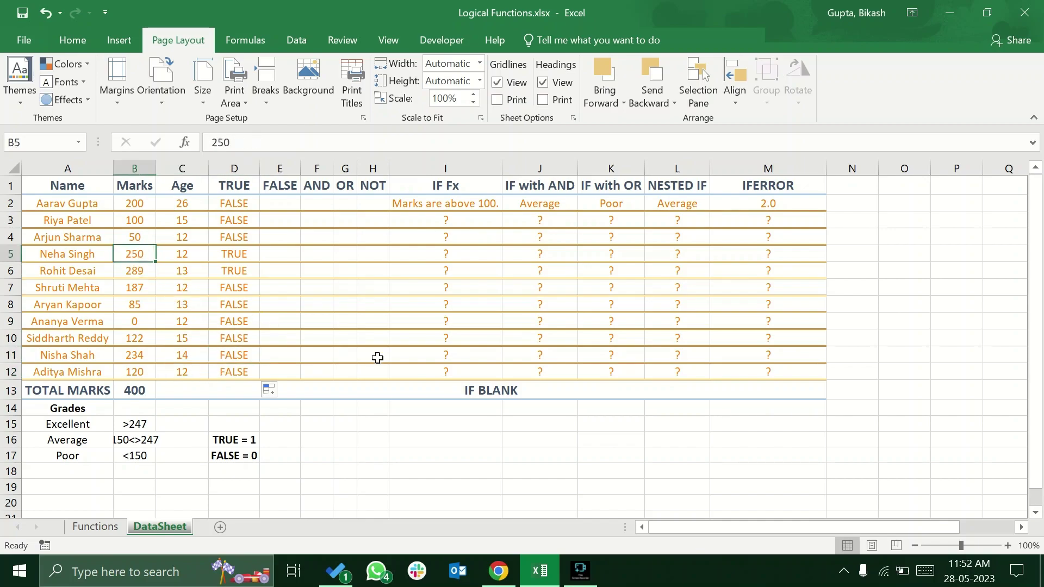
{"action": "type", "text": "2"}
{"action": "key", "text": "Return"}
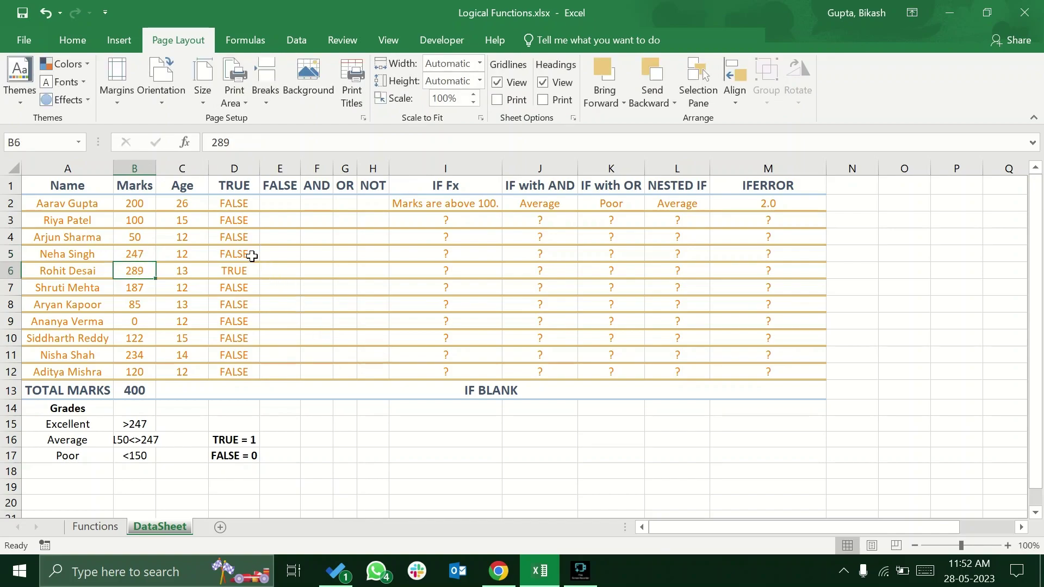
{"action": "left_click", "coordinate": [251, 256]}
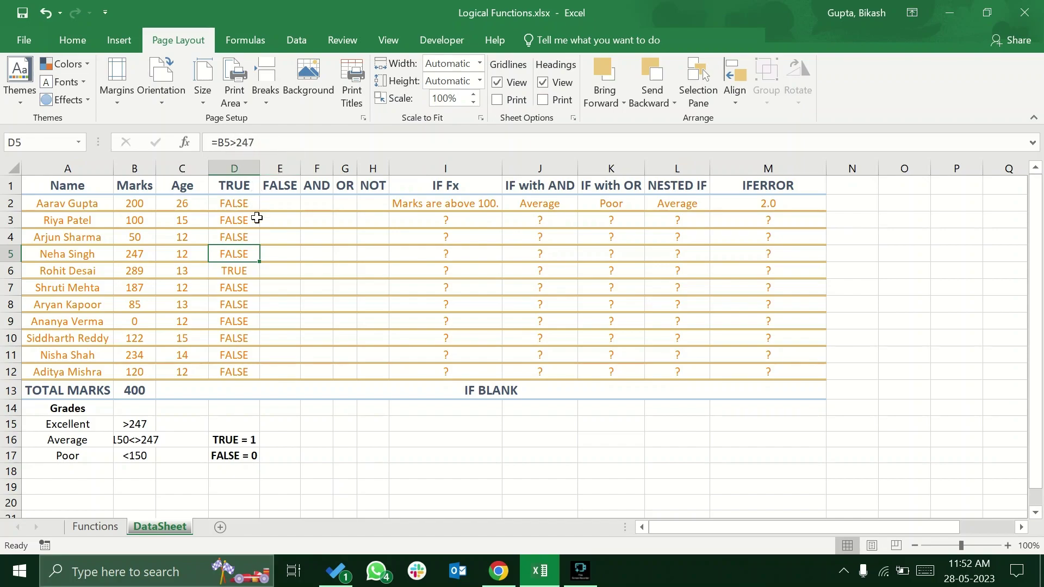
- Copy the formulas from D2:D12 into the FALSE column starting at E2 and check E6
{"action": "left_click", "coordinate": [275, 202]}
{"action": "left_click", "coordinate": [243, 201]}
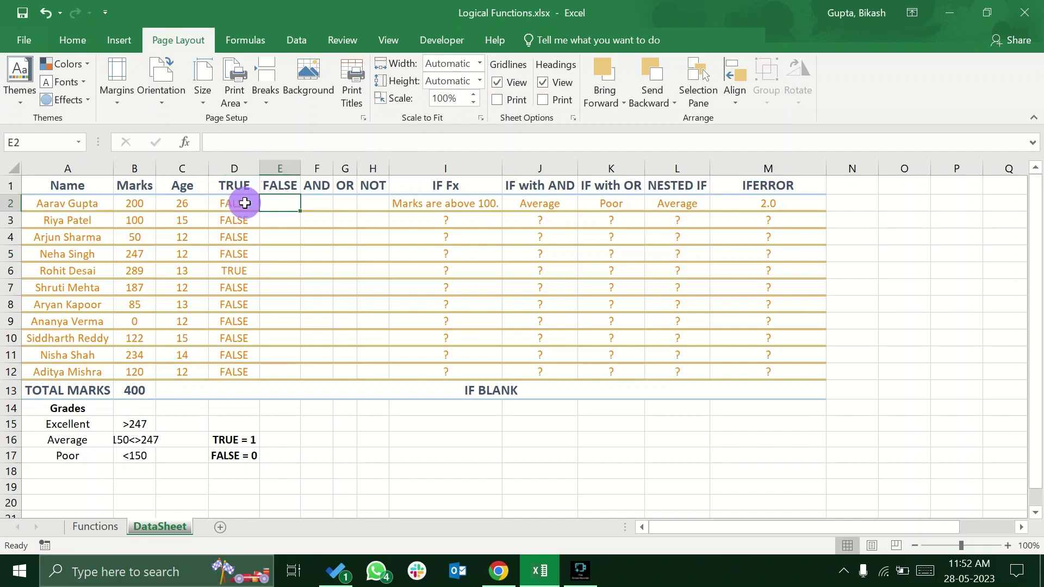
{"action": "left_click", "coordinate": [280, 201]}
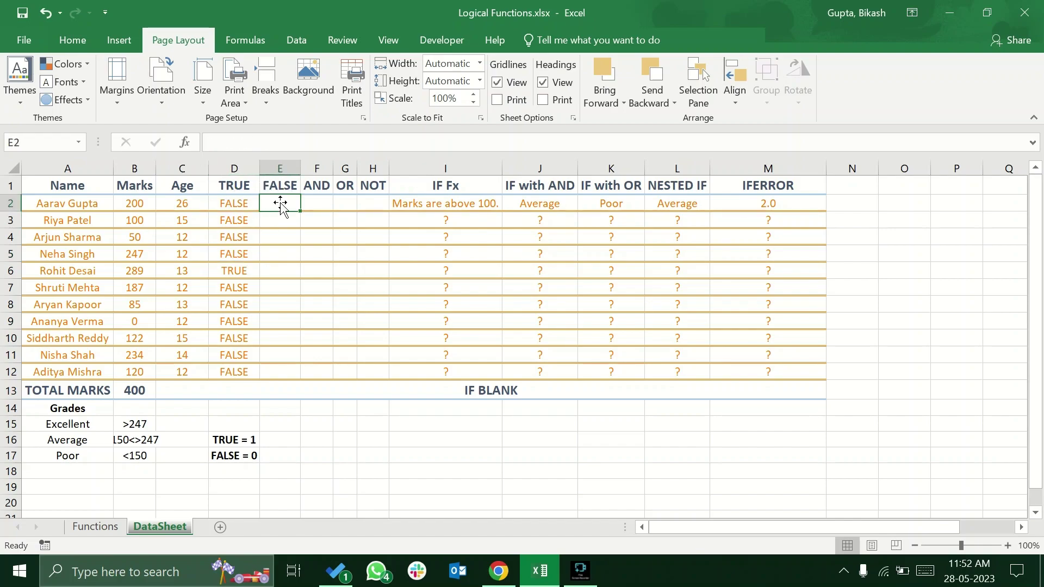
{"action": "left_click", "coordinate": [275, 186]}
{"action": "left_click", "coordinate": [243, 181]}
{"action": "left_click_drag", "start_coordinate": [234, 203], "coordinate": [223, 370]}
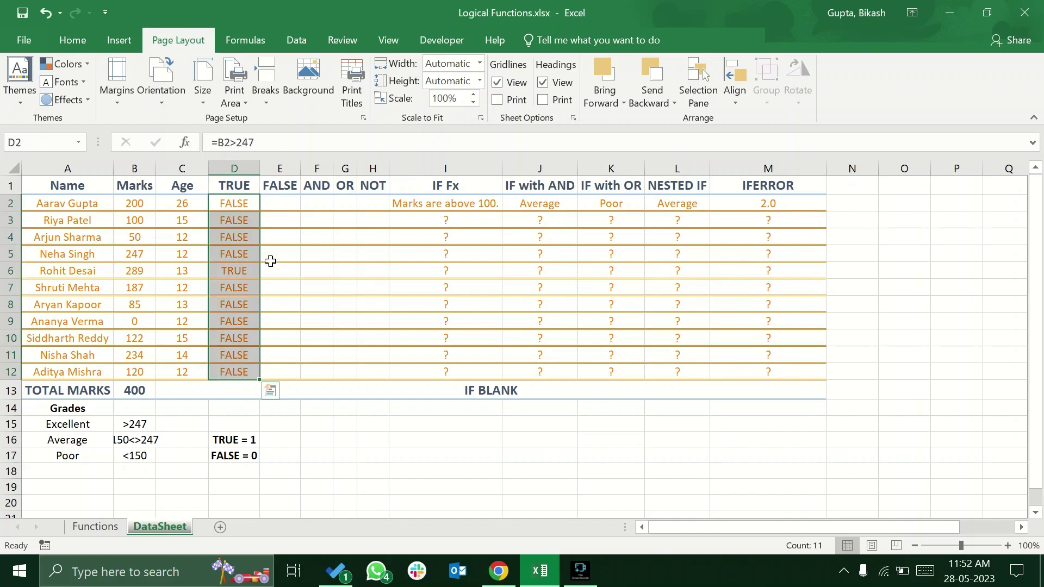
{"action": "key", "text": "ctrl+c"}
{"action": "left_click", "coordinate": [272, 205]}
{"action": "key", "text": "ctrl+v"}
{"action": "left_click", "coordinate": [375, 260]}
{"action": "left_click", "coordinate": [282, 271]}
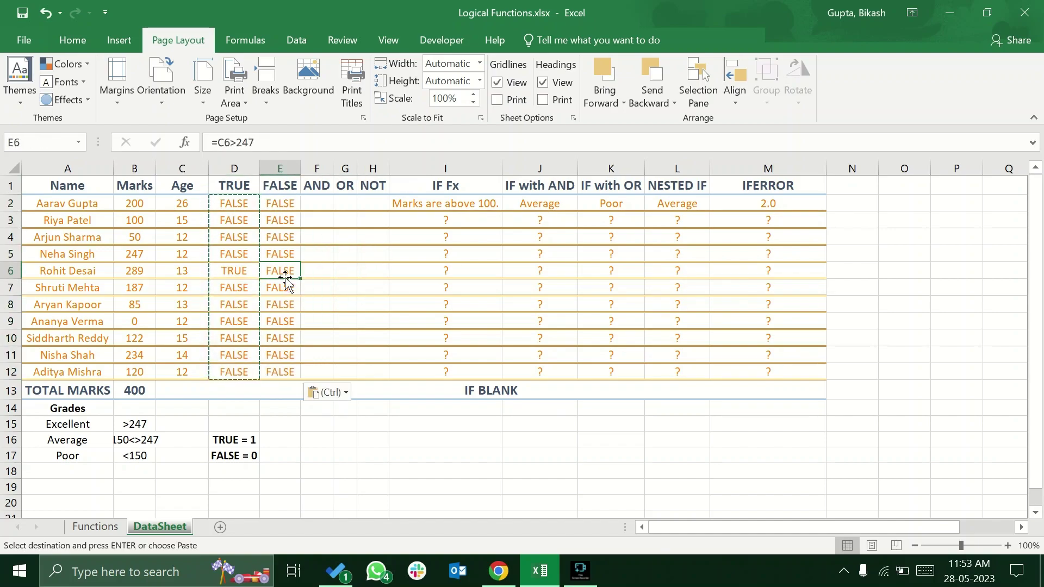
- Delete the entire FALSE column (column E) from the data table
{"action": "left_click", "coordinate": [286, 166]}
{"action": "right_click", "coordinate": [285, 170]}
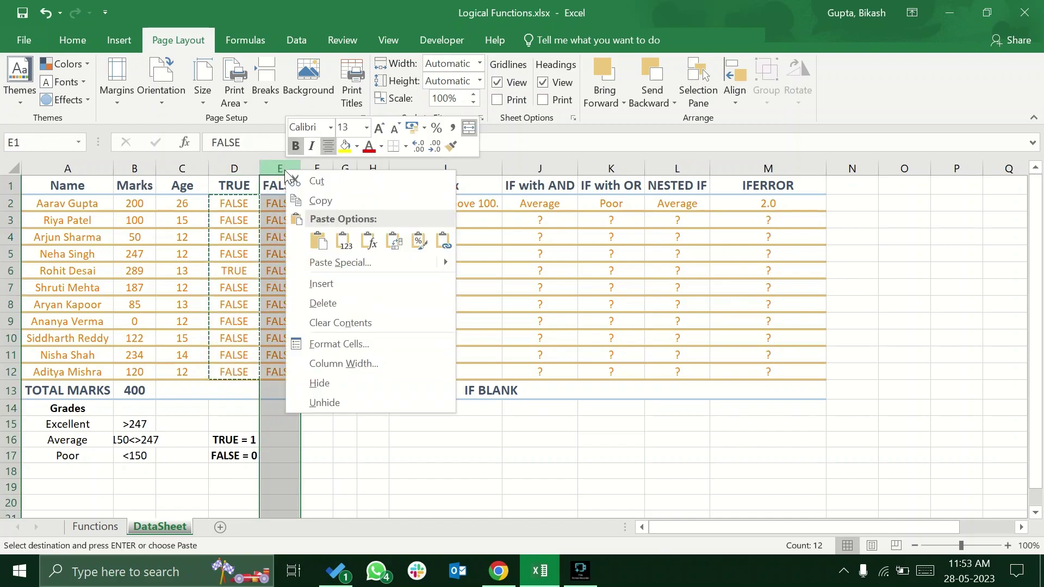
{"action": "left_click", "coordinate": [387, 303]}
{"action": "left_click", "coordinate": [376, 280]}
- Change the header in D1 to TRUE/FALSE and autofit the width of column D
{"action": "left_click", "coordinate": [242, 185]}
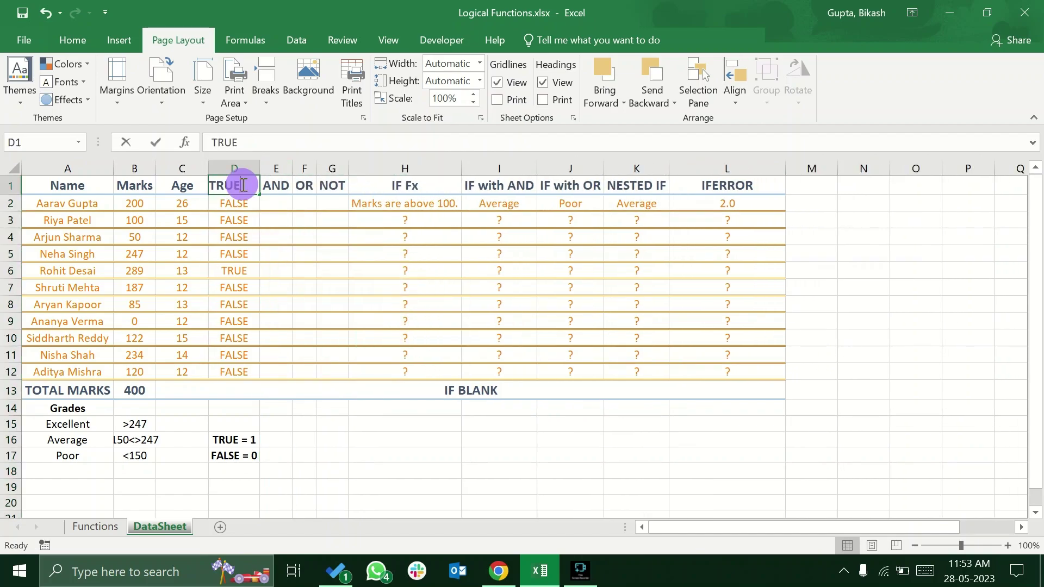
{"action": "double_click", "coordinate": [243, 185]}
{"action": "type", "text": "/FALSE"}
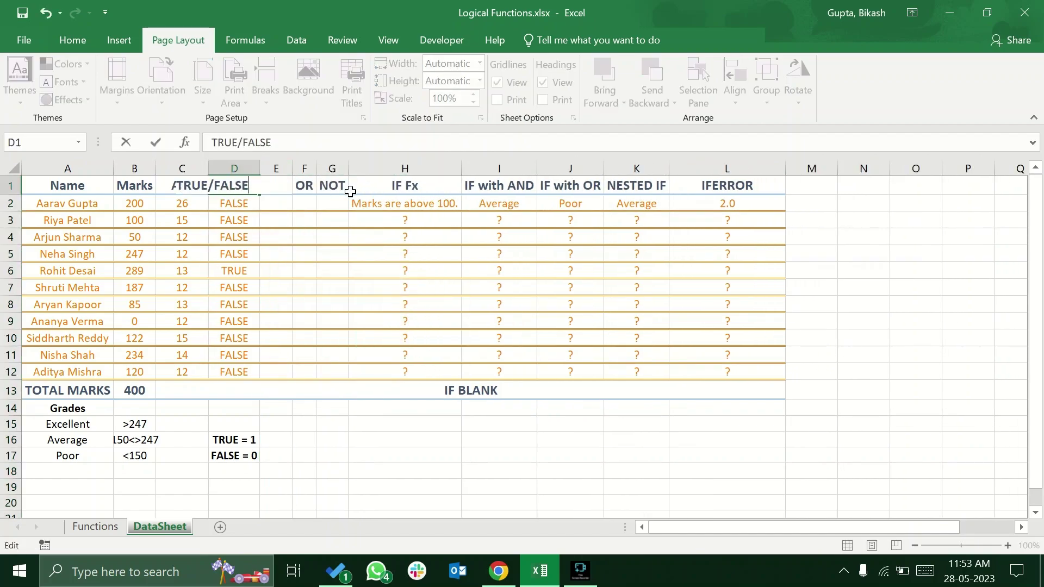
{"action": "key", "text": "Return"}
{"action": "double_click", "coordinate": [259, 168]}
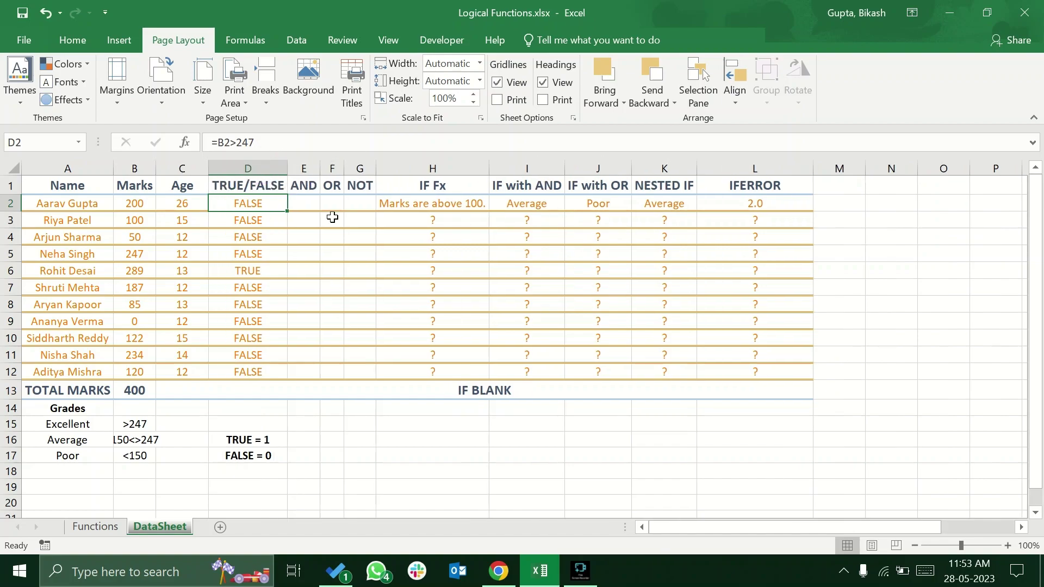
{"action": "left_click", "coordinate": [360, 237]}
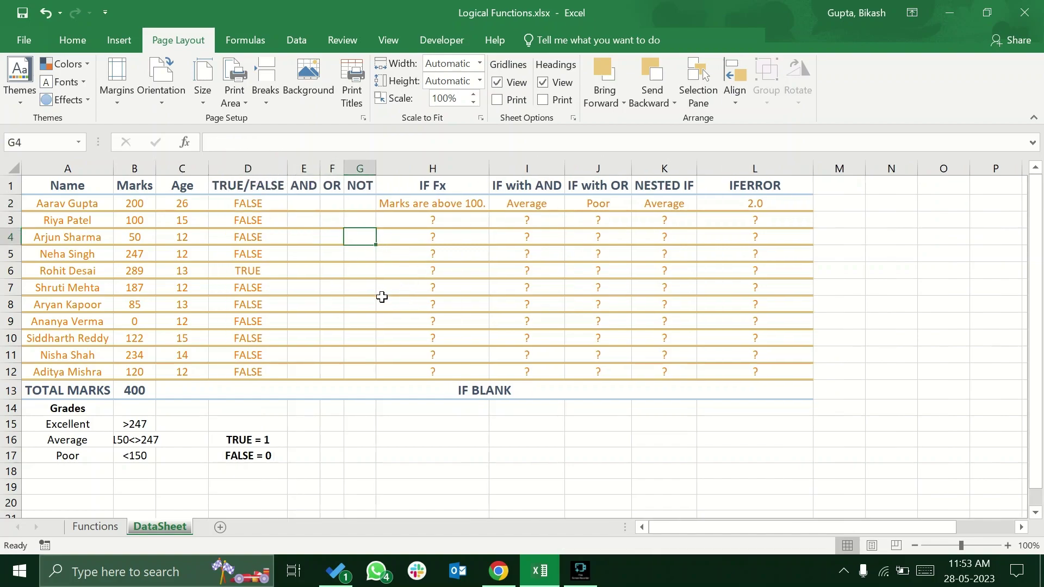
- Review the AND and OR descriptions on the Functions sheet and return to E2 on DataSheet
{"action": "left_click", "coordinate": [303, 202]}
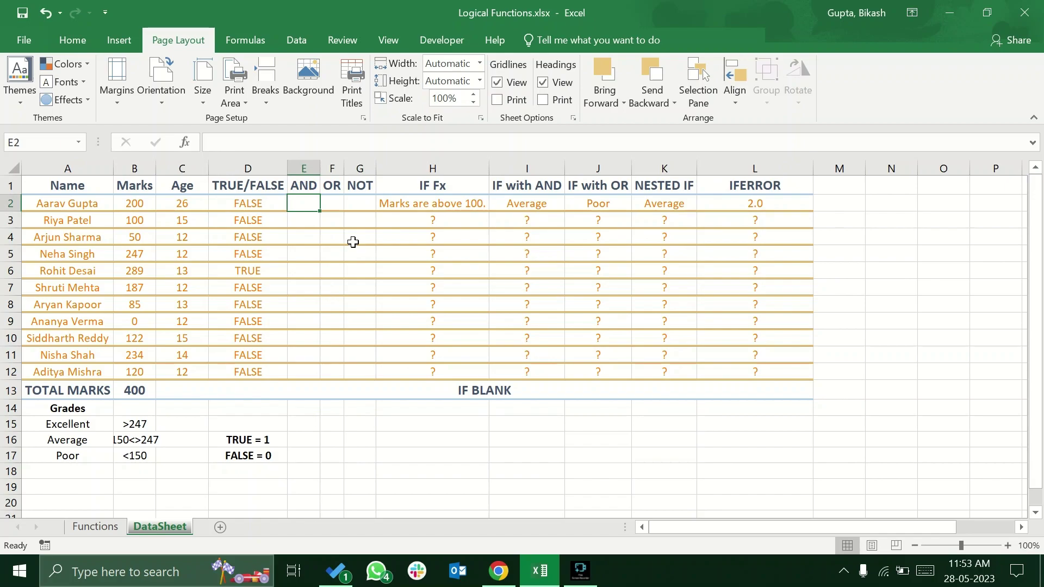
{"action": "left_click", "coordinate": [107, 530]}
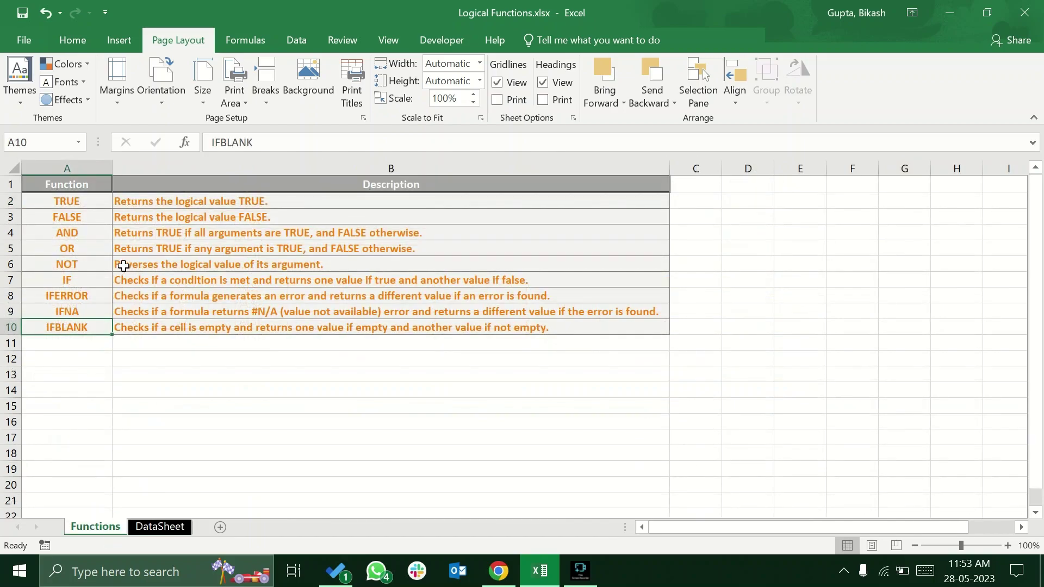
{"action": "left_click", "coordinate": [160, 248]}
{"action": "left_click", "coordinate": [160, 233]}
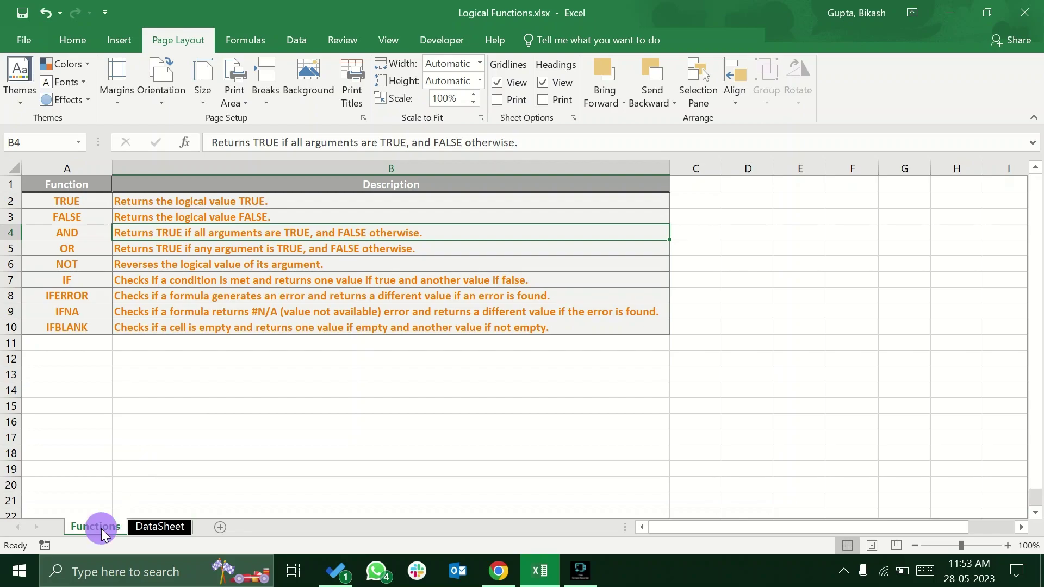
{"action": "left_click", "coordinate": [157, 526]}
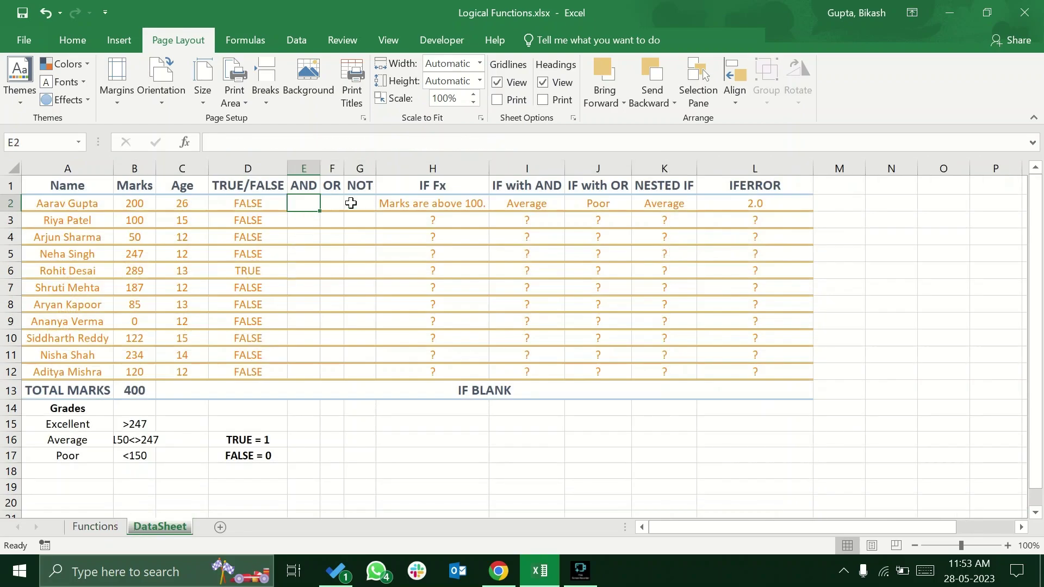
- Enter the formula =AND(B2>200,C2>12) in cell E2 of the AND column
{"action": "type", "text": "=and"}
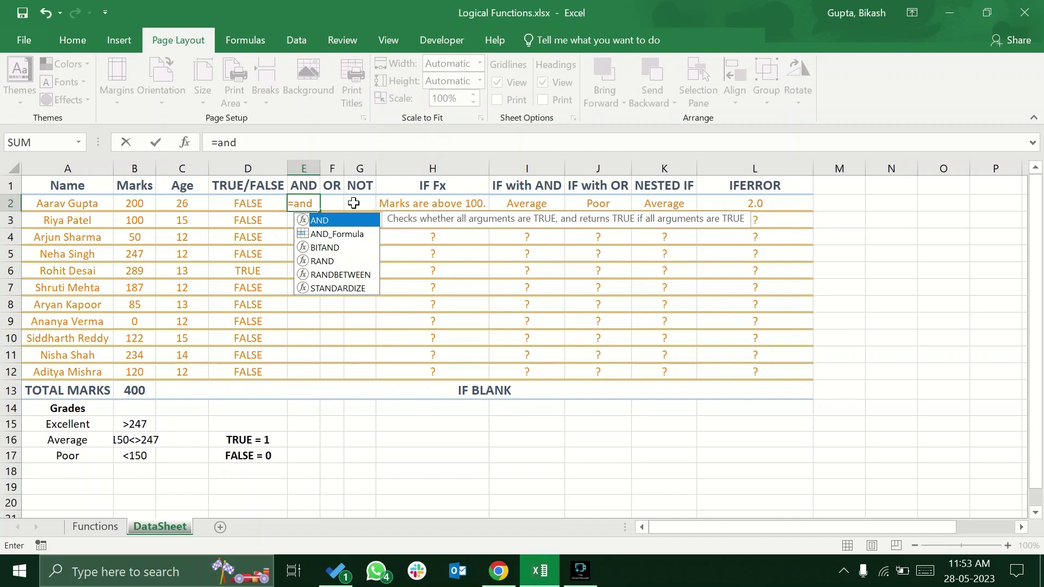
{"action": "type", "text": "("}
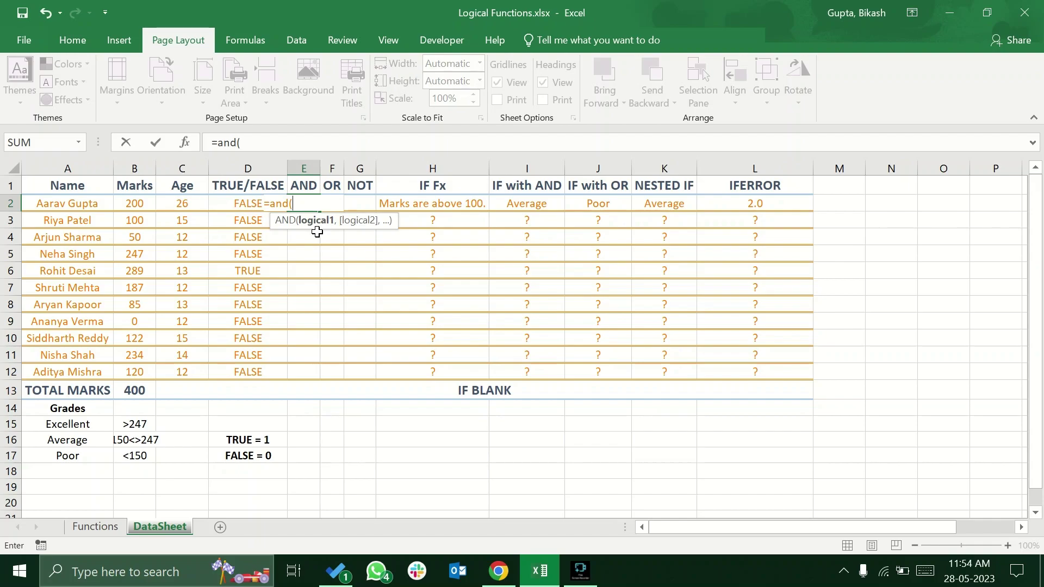
{"action": "left_click", "coordinate": [135, 203]}
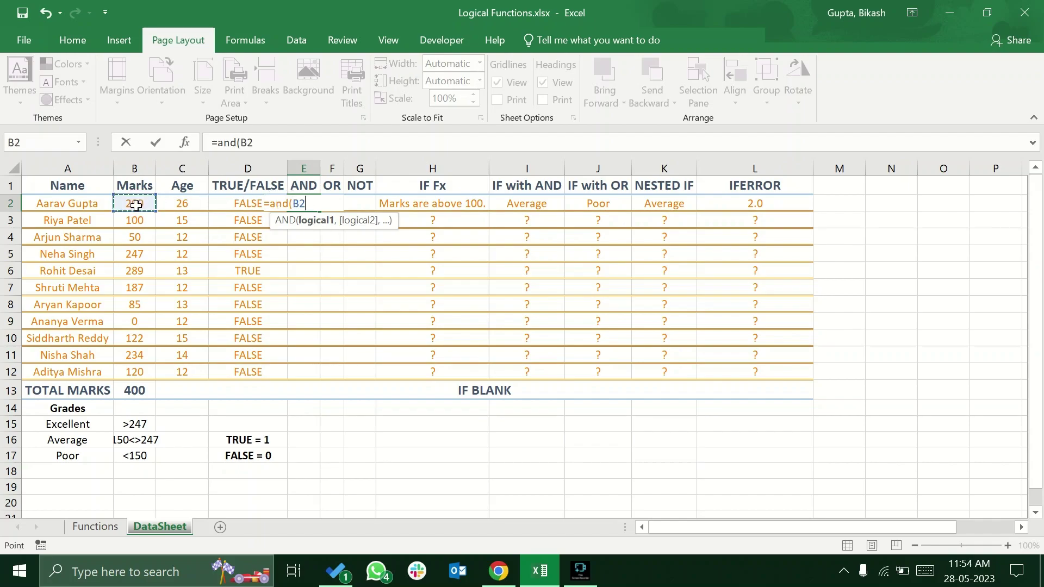
{"action": "type", "text": ","}
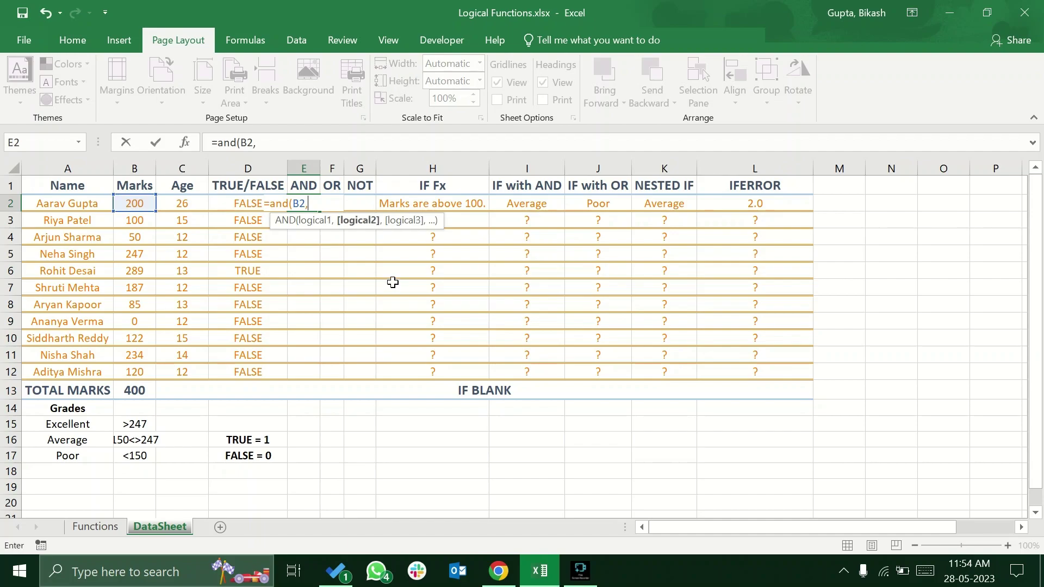
{"action": "key", "text": "BackSpace"}
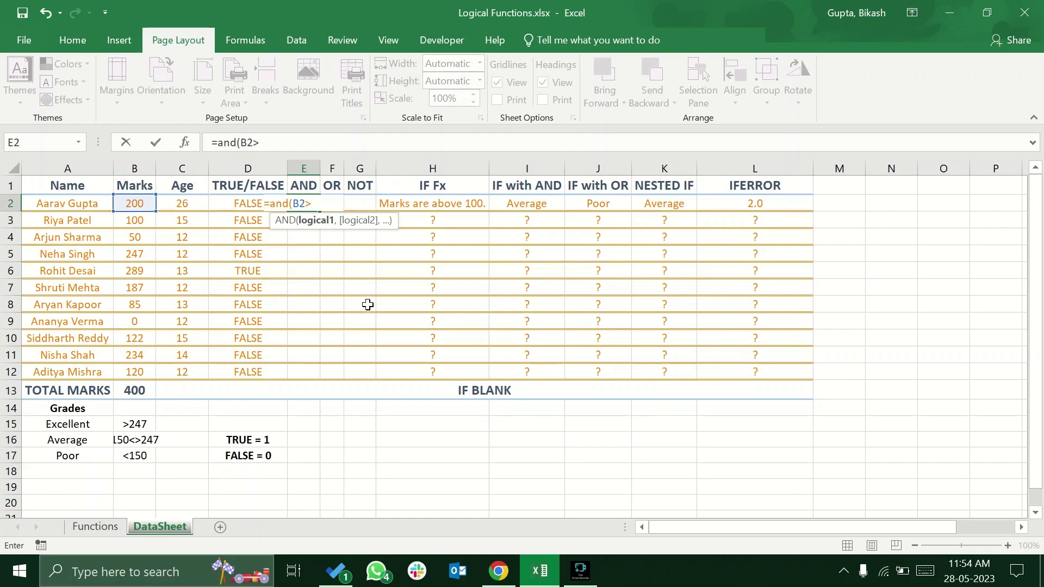
{"action": "type", "text": "00,"}
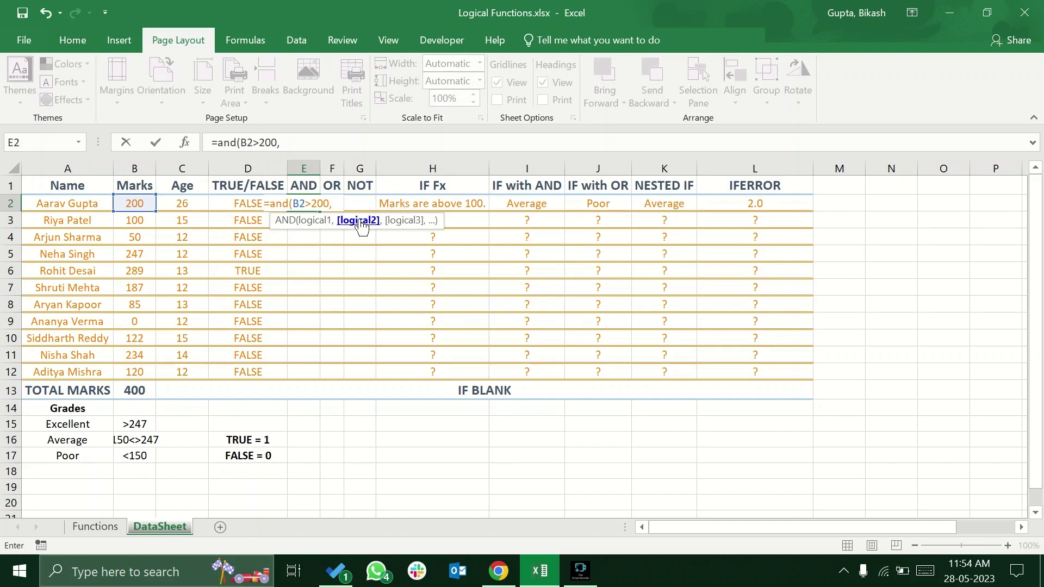
{"action": "left_click", "coordinate": [191, 207]}
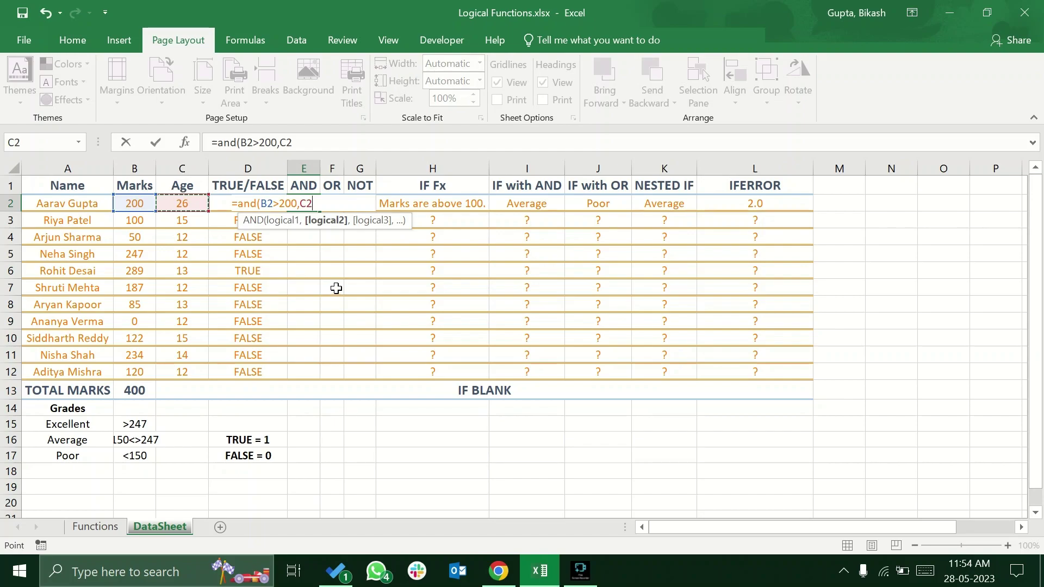
{"action": "type", "text": "12"}
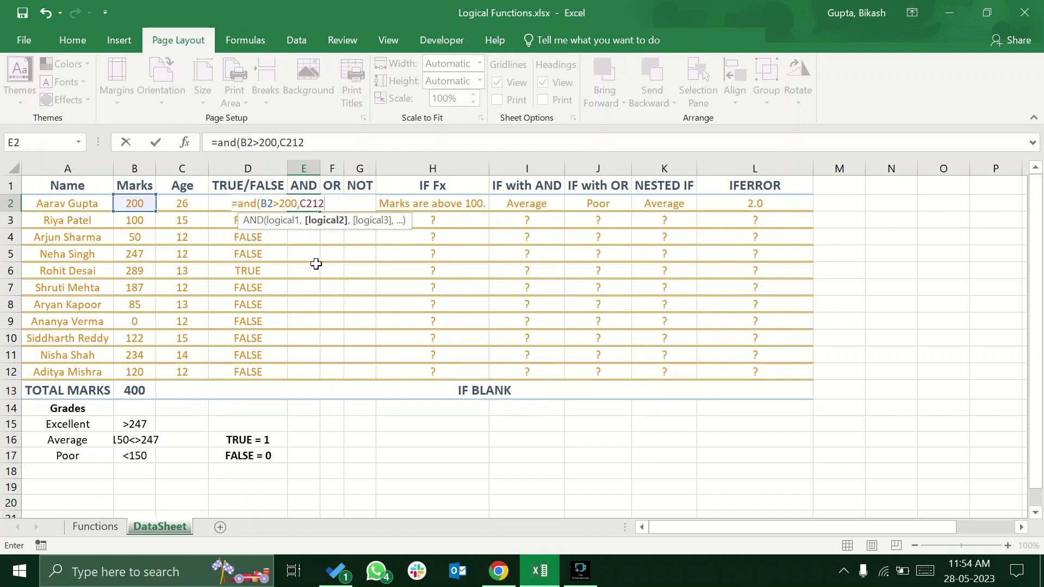
{"action": "key", "text": "BackSpace"}
{"action": "key", "text": "BackSpace"}
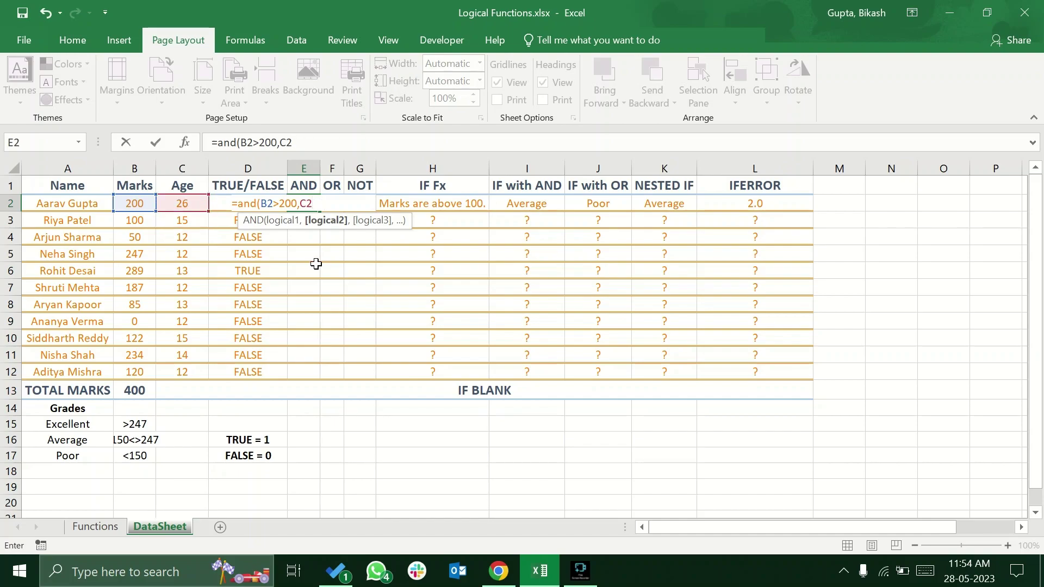
{"action": "type", "text": ">12)"}
{"action": "key", "text": "Return"}
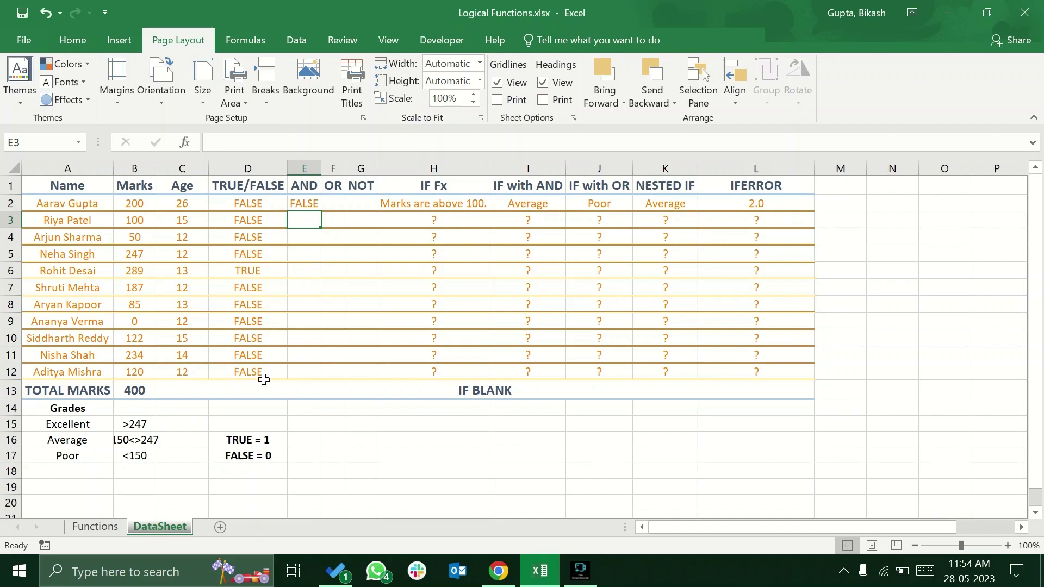
- Examine the marks and age conditions inside the AND formula in E2
{"action": "left_click", "coordinate": [312, 208]}
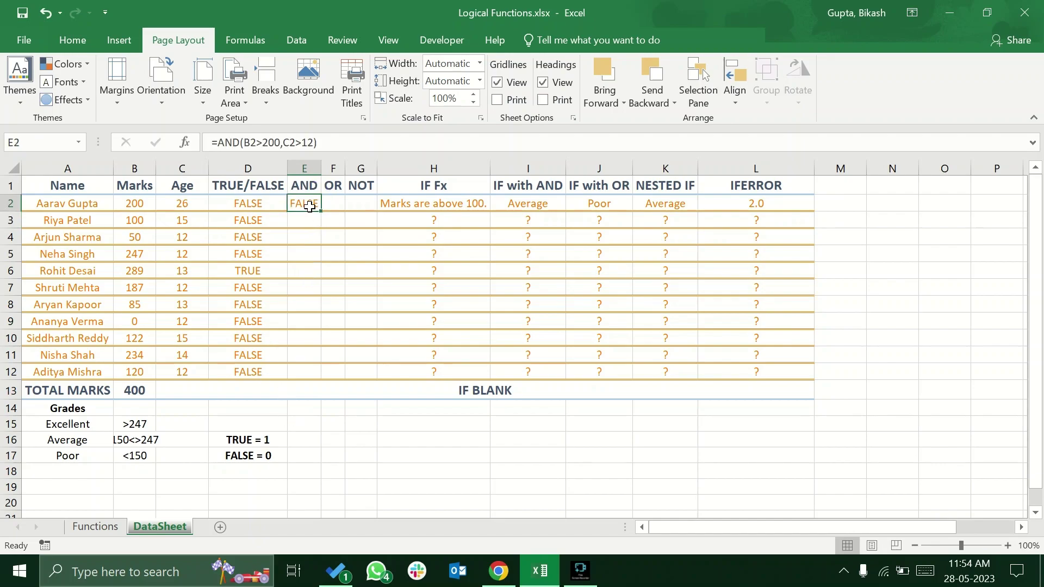
{"action": "left_click", "coordinate": [302, 142]}
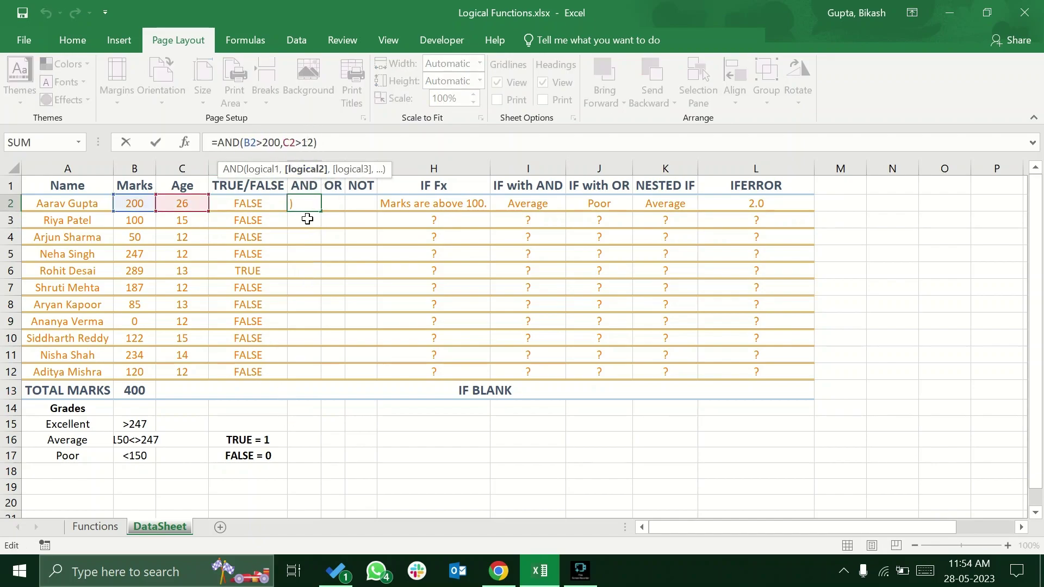
{"action": "left_click", "coordinate": [263, 139]}
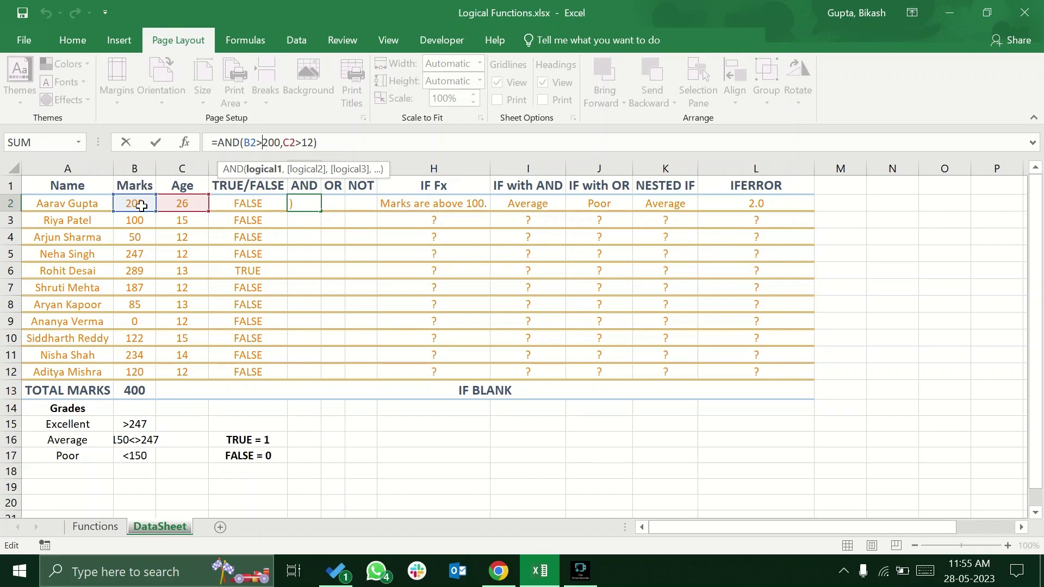
{"action": "left_click", "coordinate": [307, 142]}
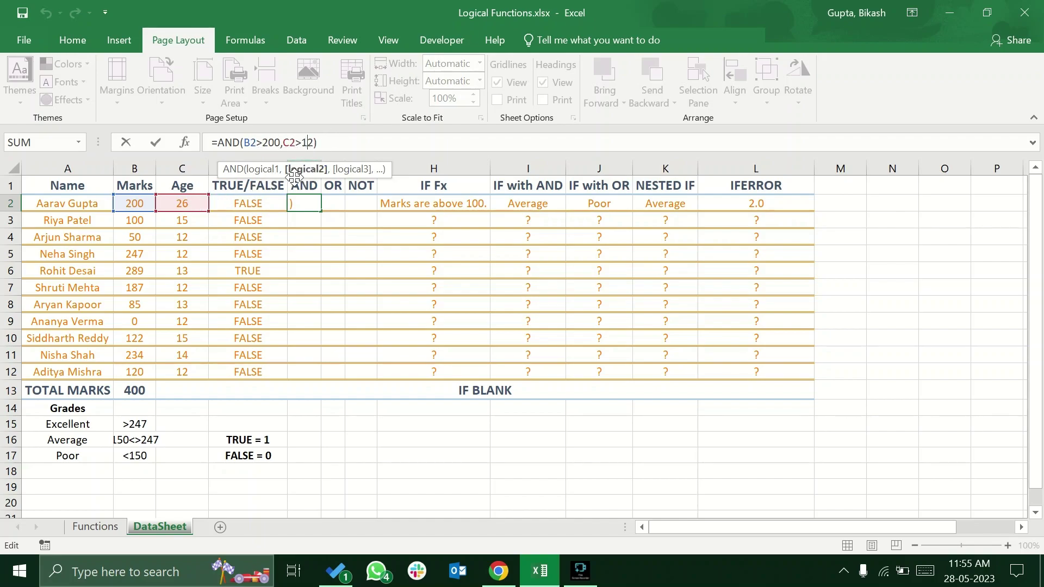
{"action": "left_click", "coordinate": [268, 142]}
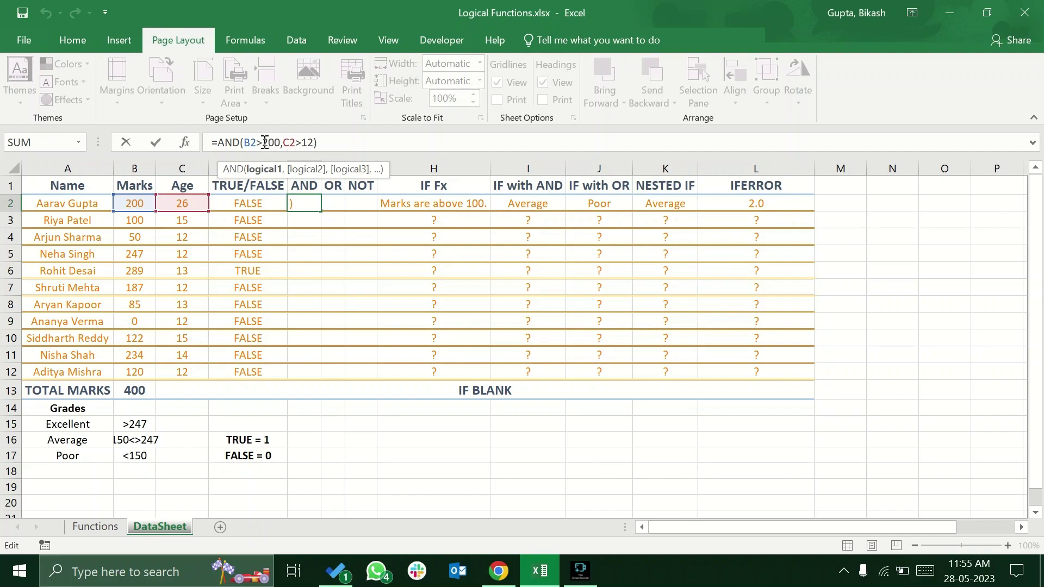
{"action": "left_click", "coordinate": [329, 142]}
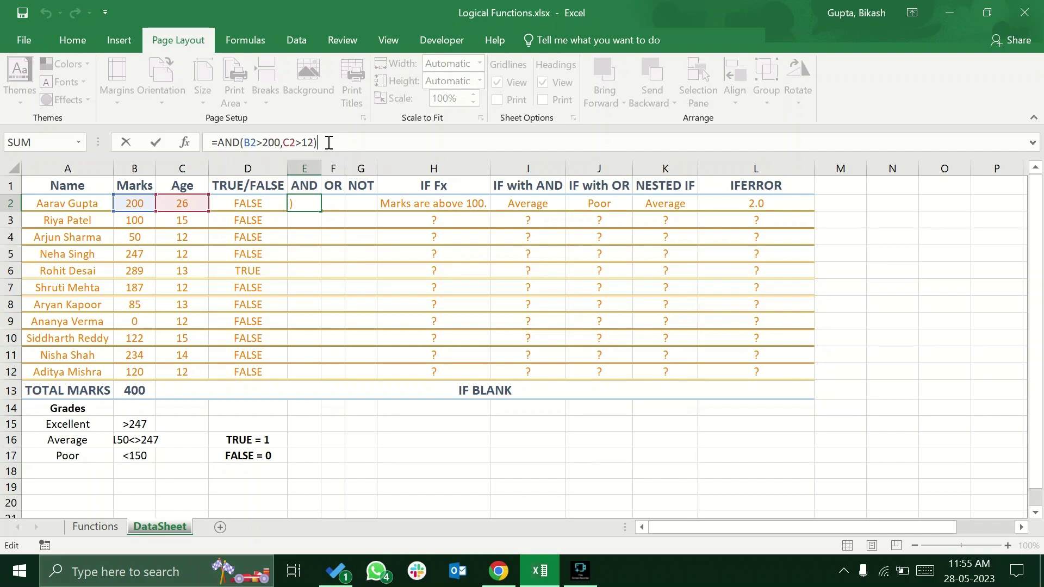
{"action": "key", "text": "Return"}
- Fill the AND formula from E2 down through E12
{"action": "left_click", "coordinate": [307, 204]}
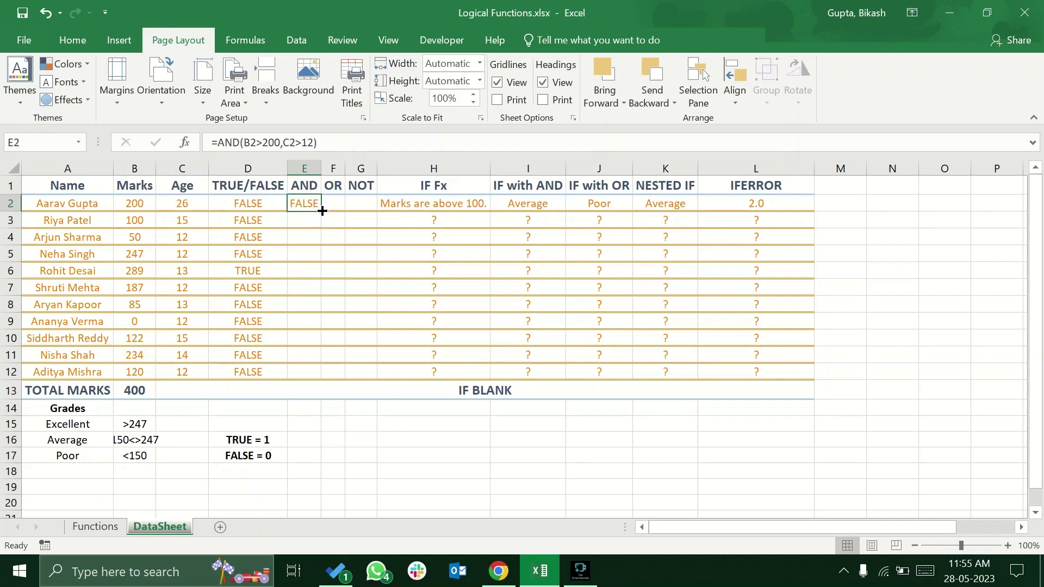
{"action": "left_click", "coordinate": [312, 144]}
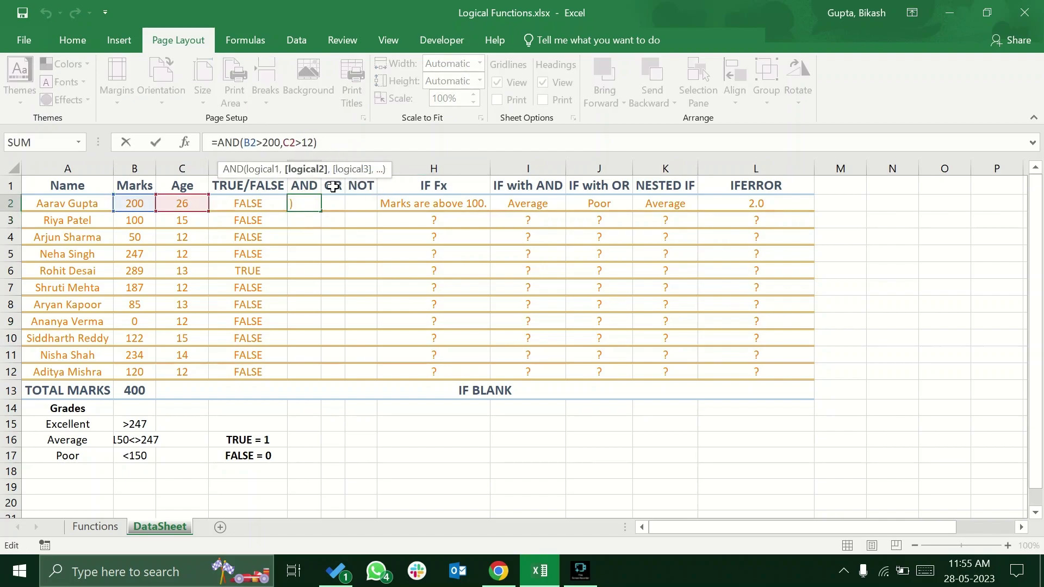
{"action": "left_click", "coordinate": [313, 221]}
{"action": "left_click", "coordinate": [307, 206]}
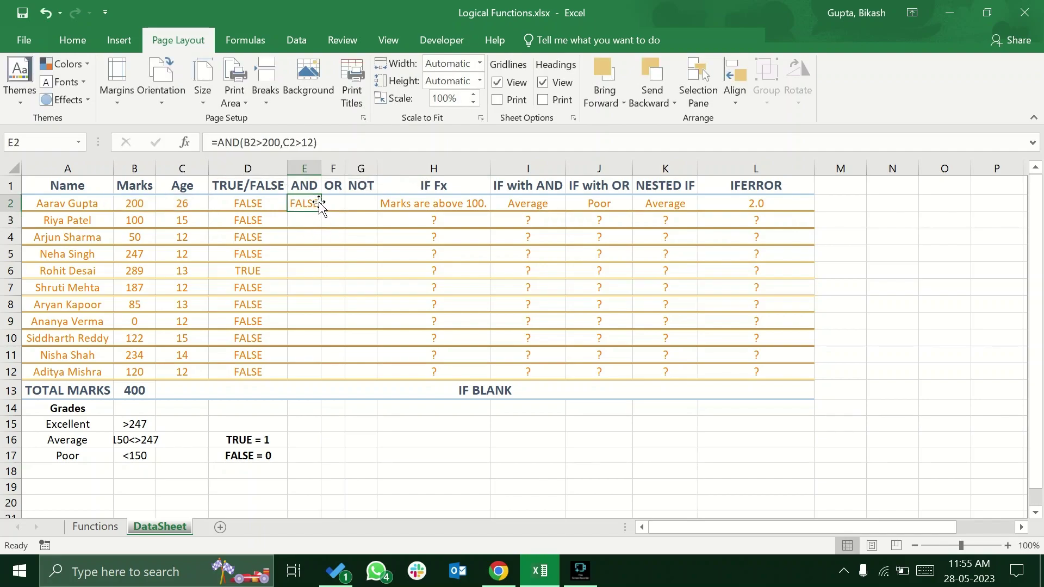
{"action": "left_click_drag", "start_coordinate": [321, 213], "coordinate": [312, 375]}
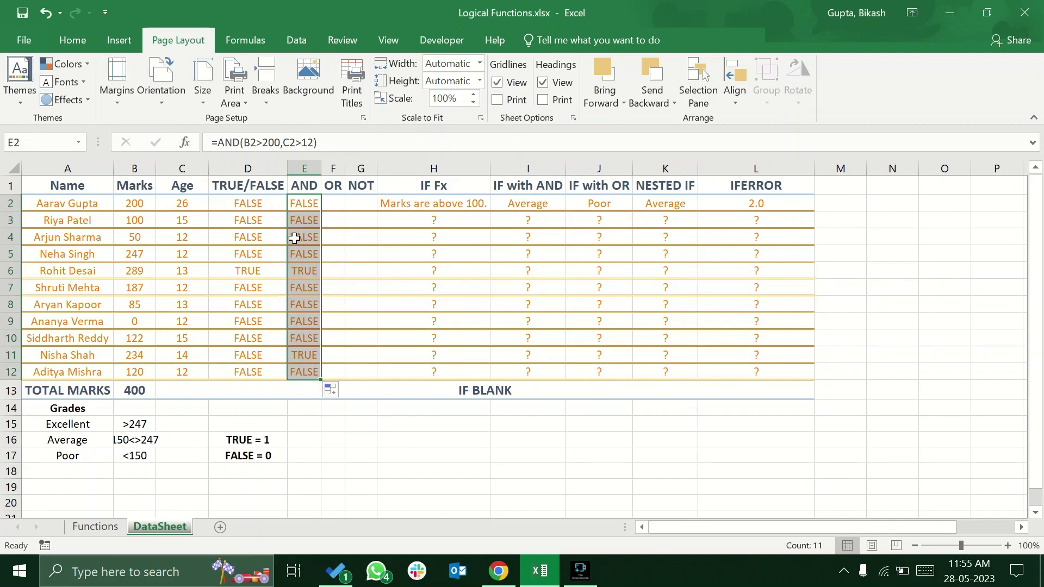
- Check the AND formula in E6 against the marks in B6 and the age in C6
{"action": "left_click", "coordinate": [305, 275]}
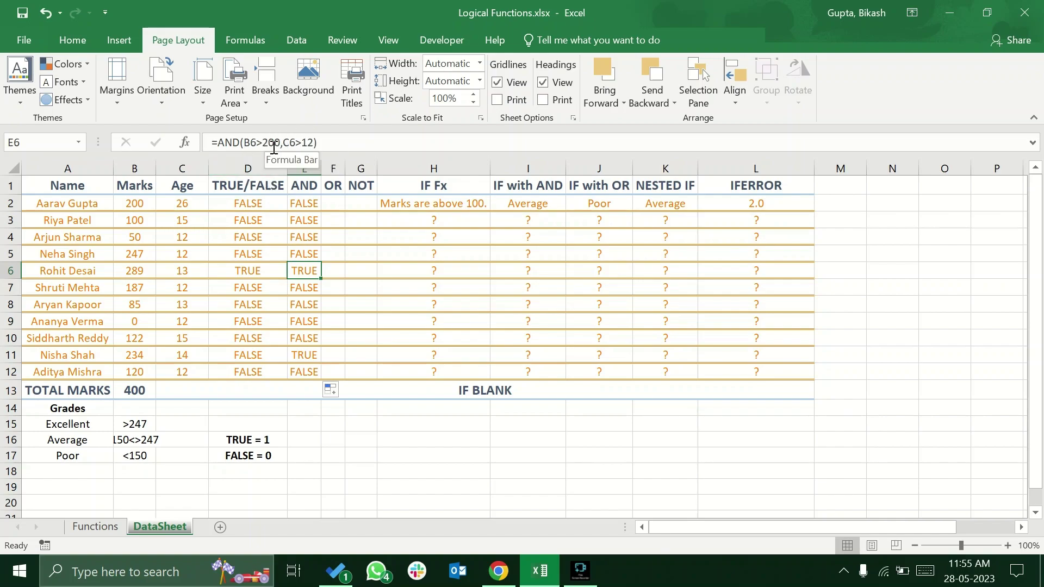
{"action": "left_click", "coordinate": [124, 268]}
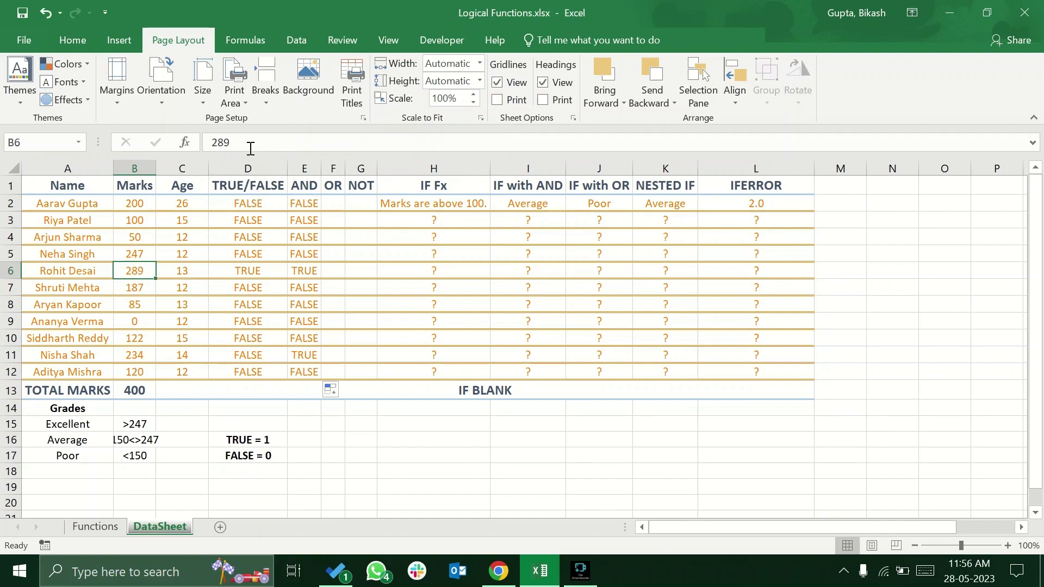
{"action": "left_click", "coordinate": [310, 264]}
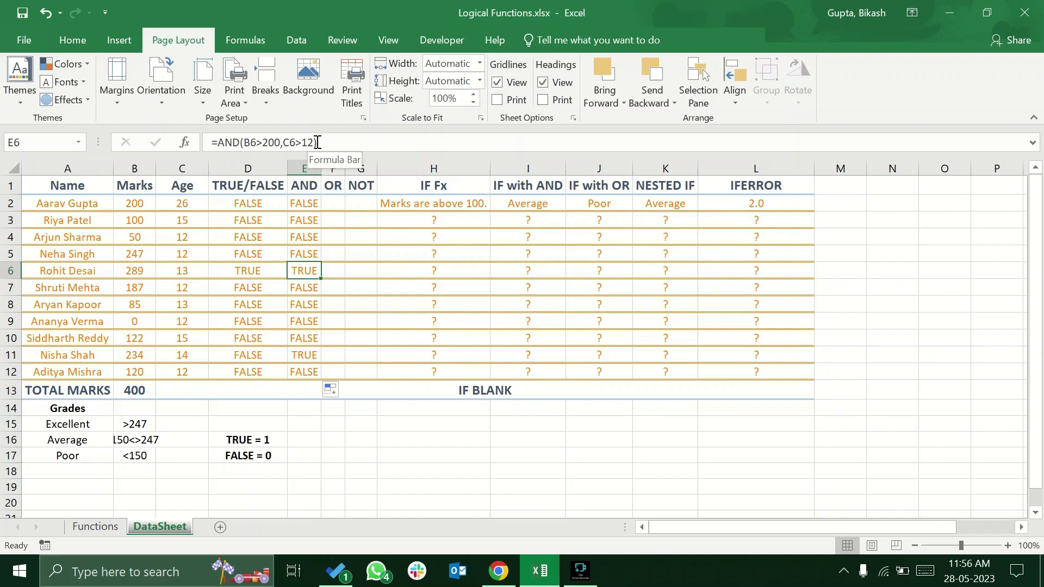
{"action": "left_click", "coordinate": [188, 272]}
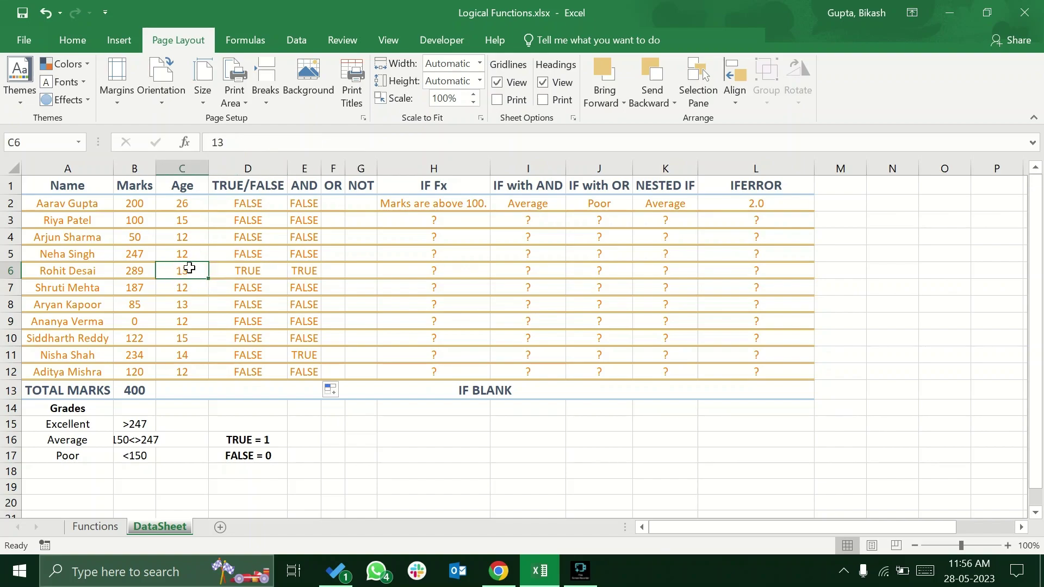
{"action": "left_click", "coordinate": [299, 273]}
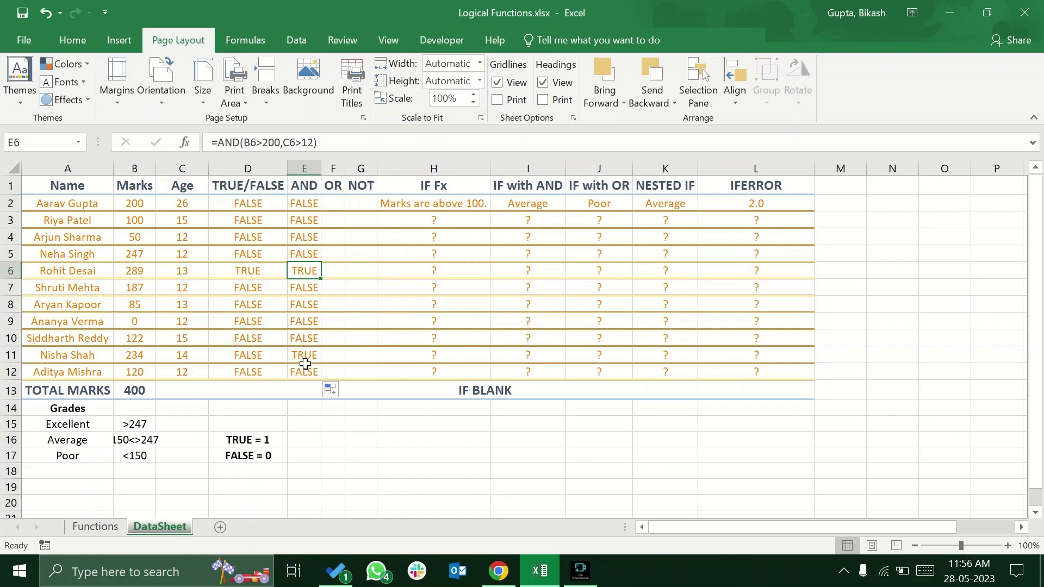
- Widen the OR column (column F) slightly
{"action": "left_click", "coordinate": [304, 203]}
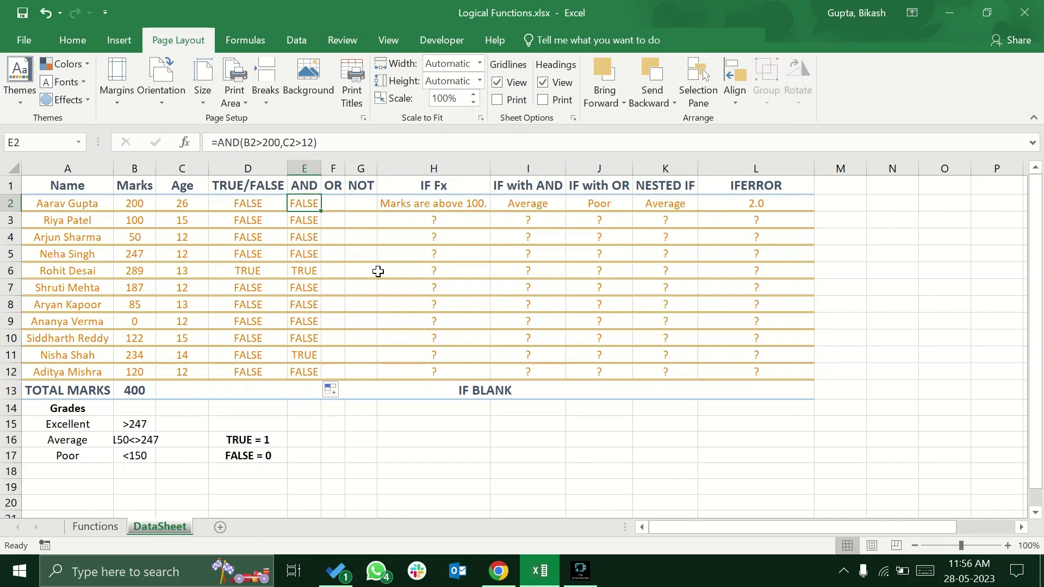
{"action": "left_click", "coordinate": [337, 204]}
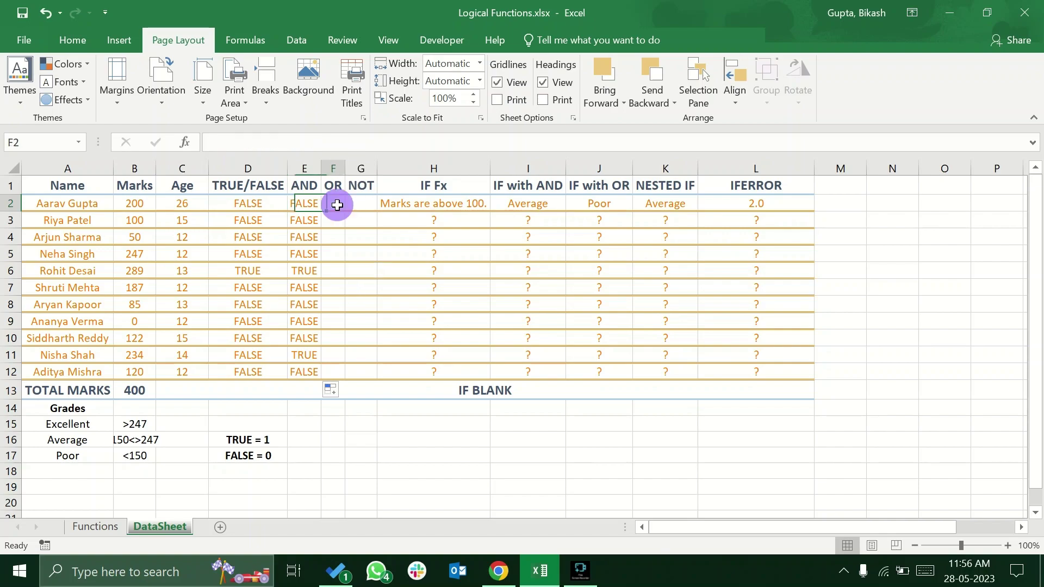
{"action": "left_click_drag", "start_coordinate": [345, 168], "coordinate": [352, 168]}
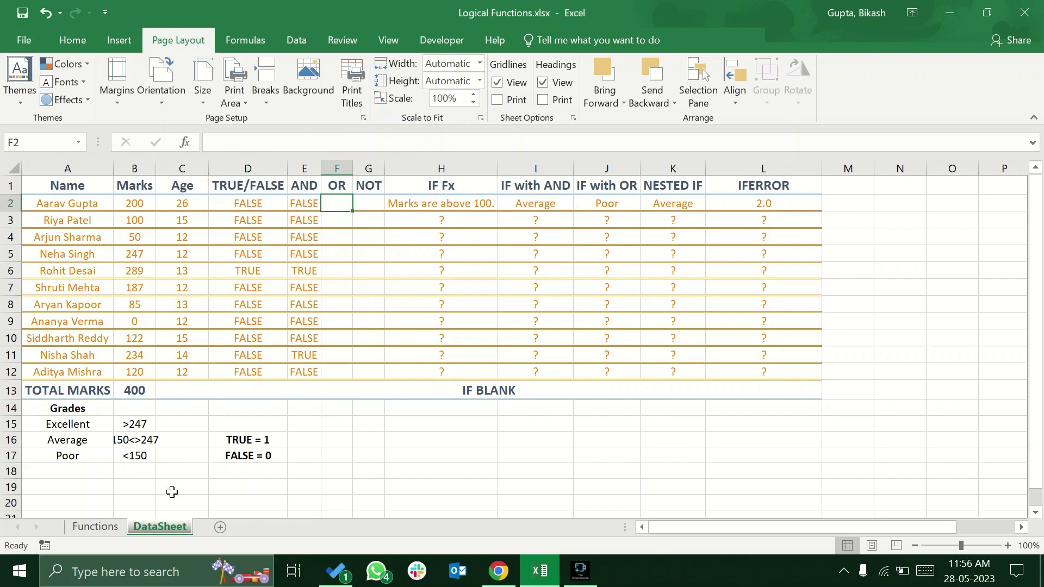
- Compare the OR and AND descriptions on the Functions sheet and return to DataSheet
{"action": "left_click", "coordinate": [106, 527]}
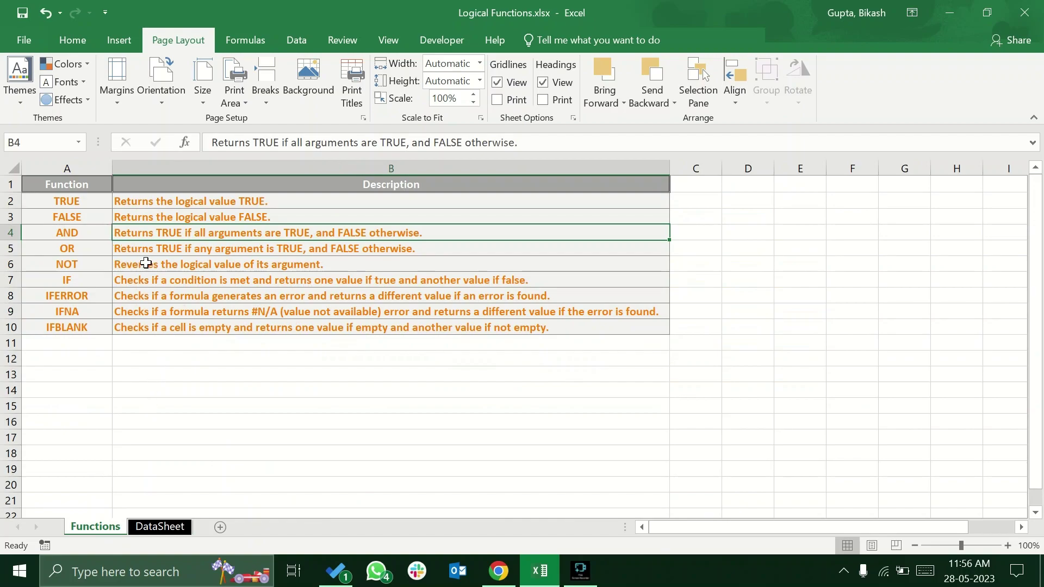
{"action": "left_click", "coordinate": [146, 251]}
{"action": "left_click", "coordinate": [93, 251]}
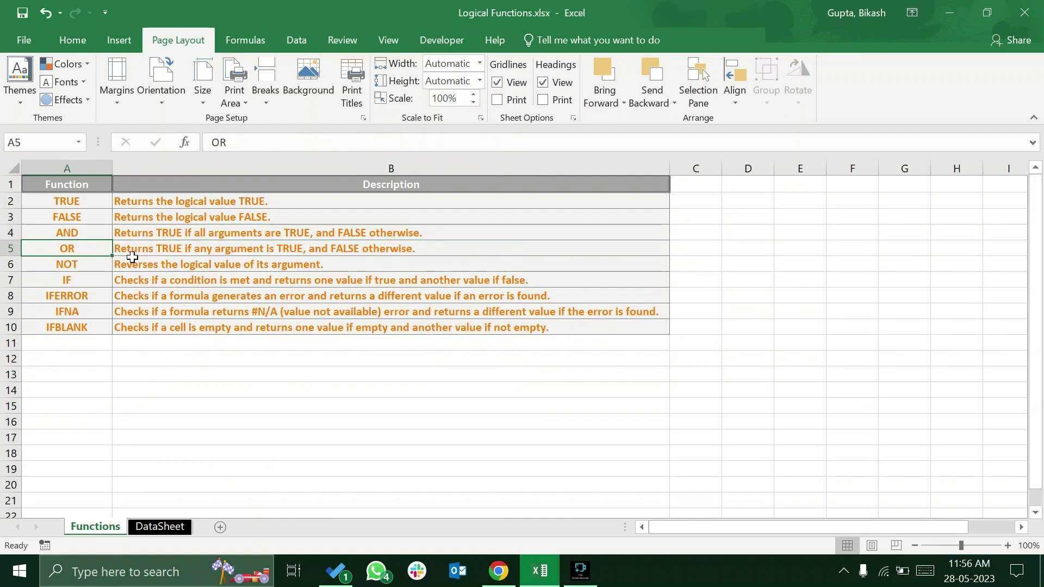
{"action": "left_click", "coordinate": [212, 253]}
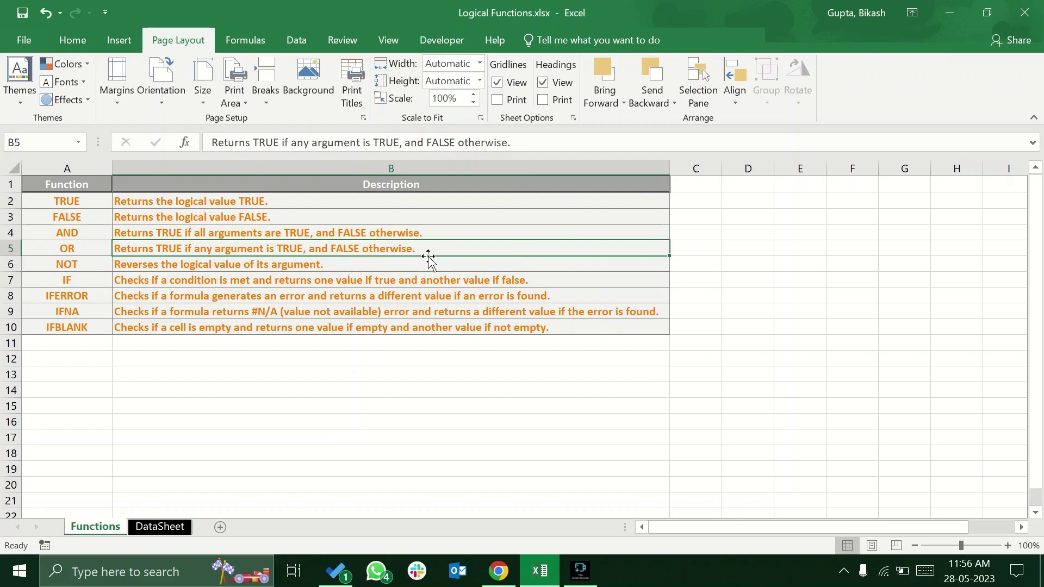
{"action": "left_click", "coordinate": [196, 232]}
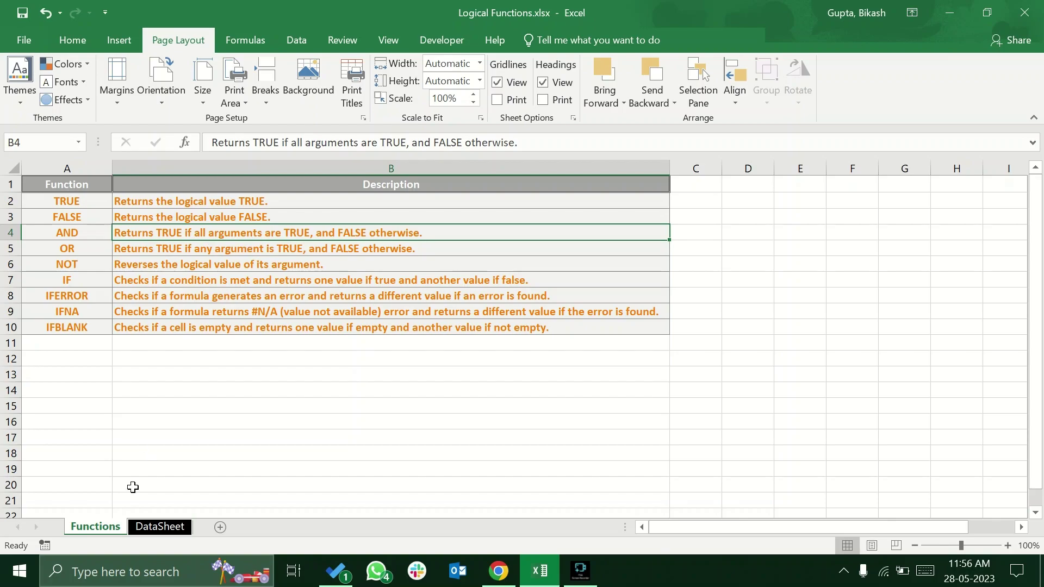
{"action": "left_click", "coordinate": [148, 526]}
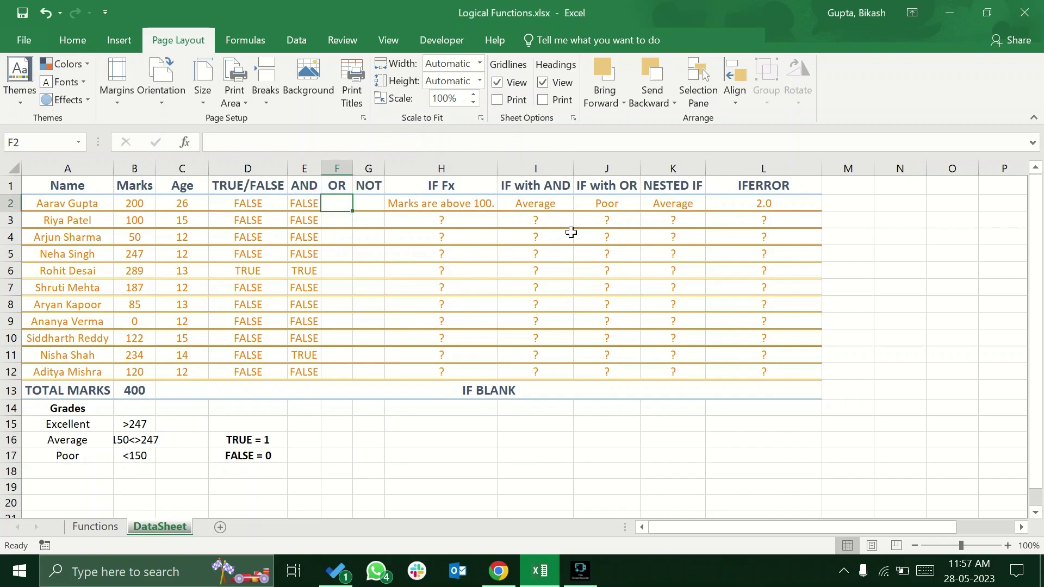
- Enter the formula =OR(B2>200,C2>12) in F2, using the same two conditions as the AND formula in E2
{"action": "left_click", "coordinate": [313, 206]}
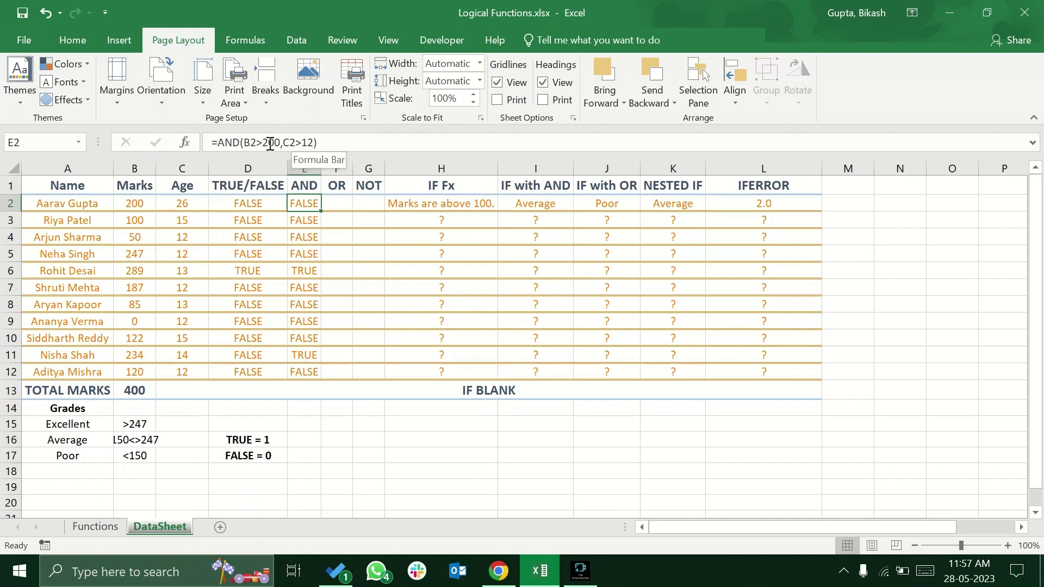
{"action": "left_click", "coordinate": [338, 204]}
{"action": "type", "text": "=or"}
{"action": "key", "text": "Tab"}
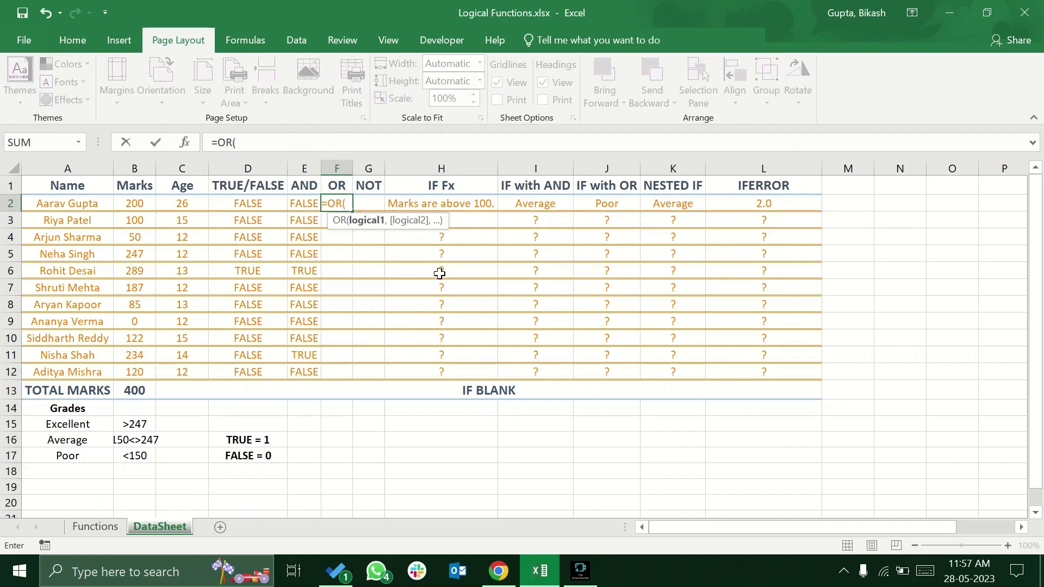
{"action": "left_click", "coordinate": [139, 209]}
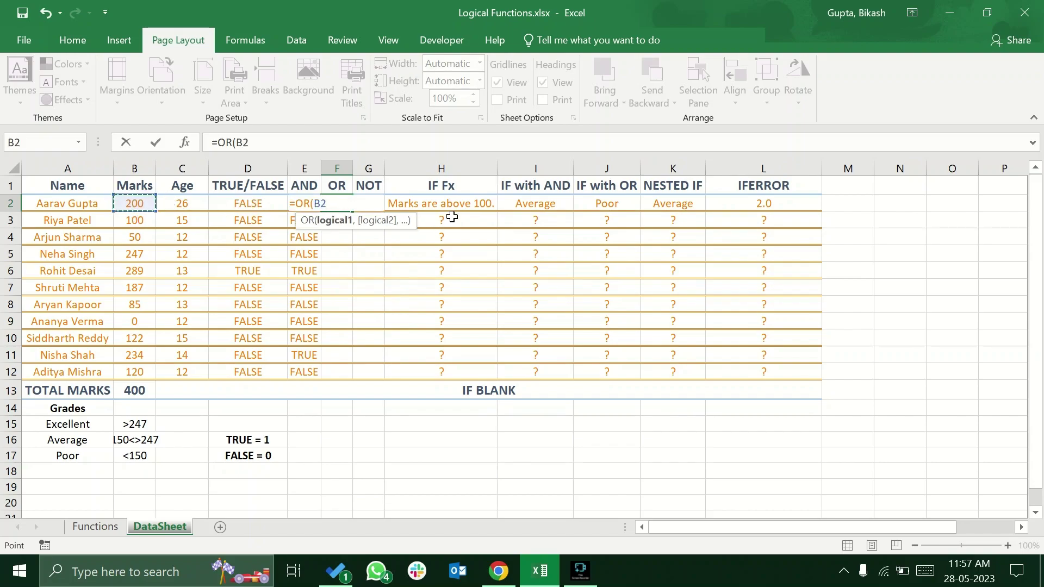
{"action": "type", "text": ">200"}
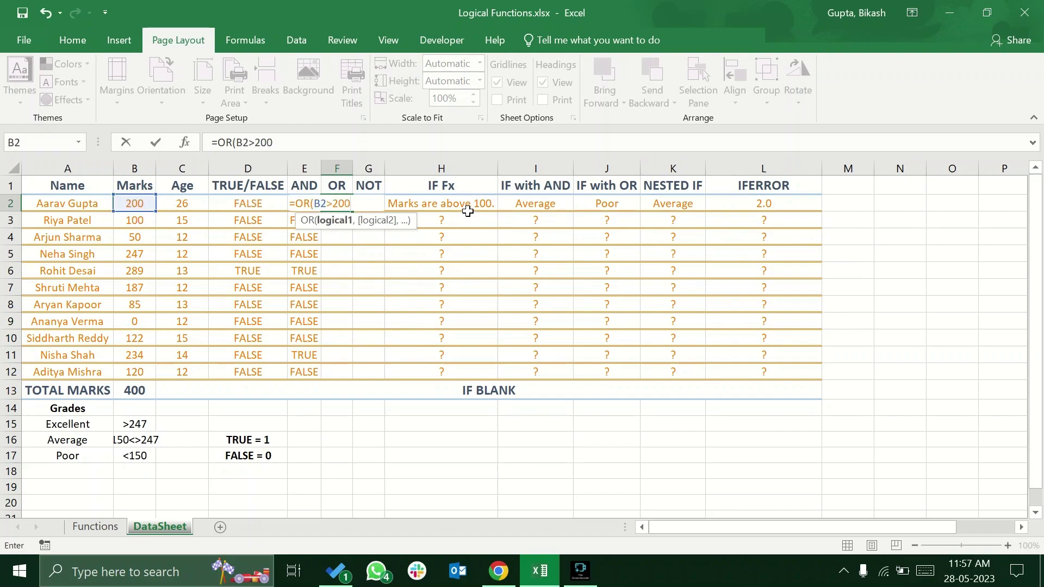
{"action": "type", "text": ","}
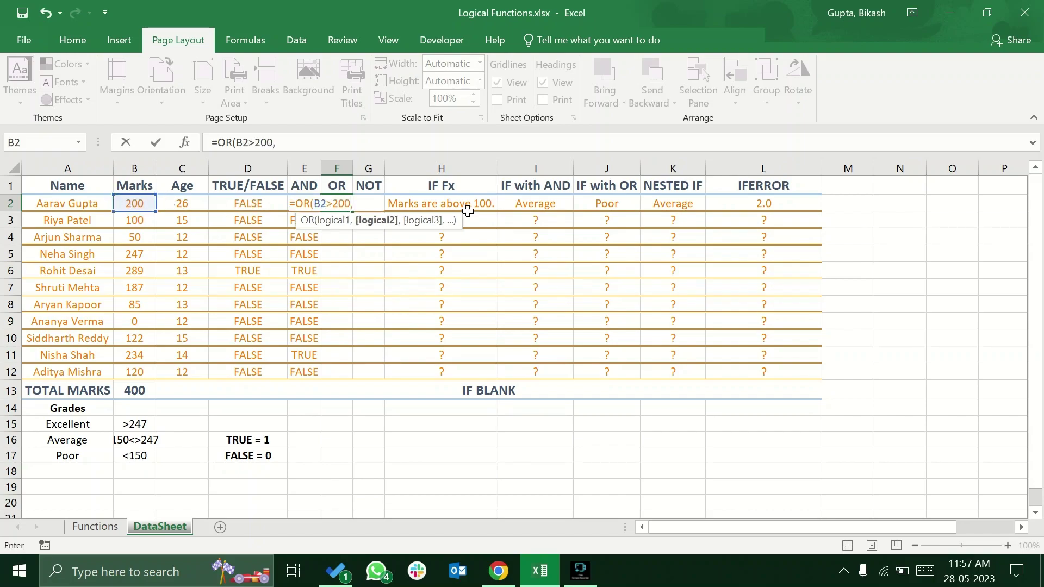
{"action": "left_click", "coordinate": [188, 204]}
{"action": "type", "text": ">12"}
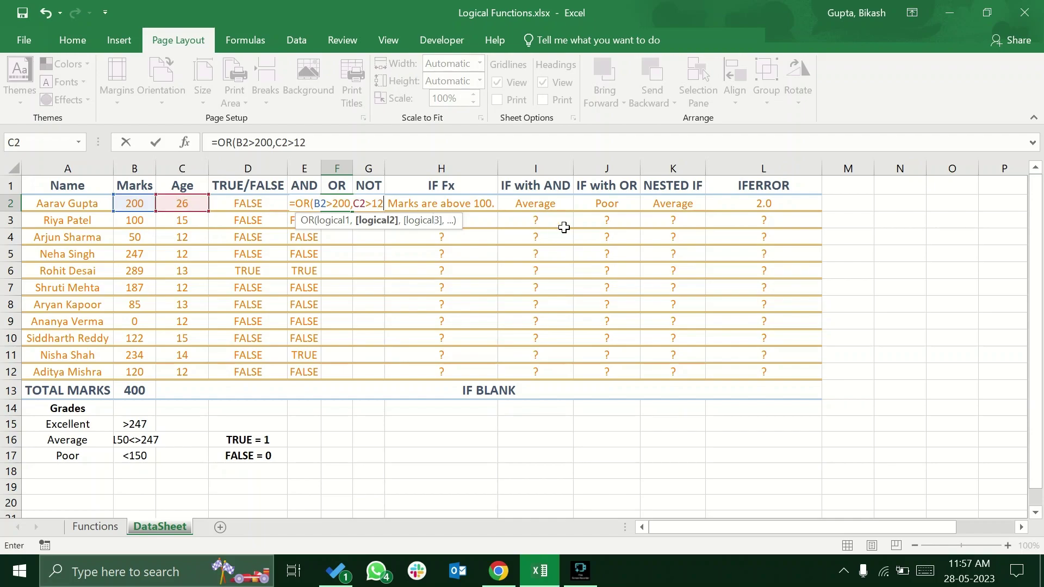
{"action": "type", "text": ")"}
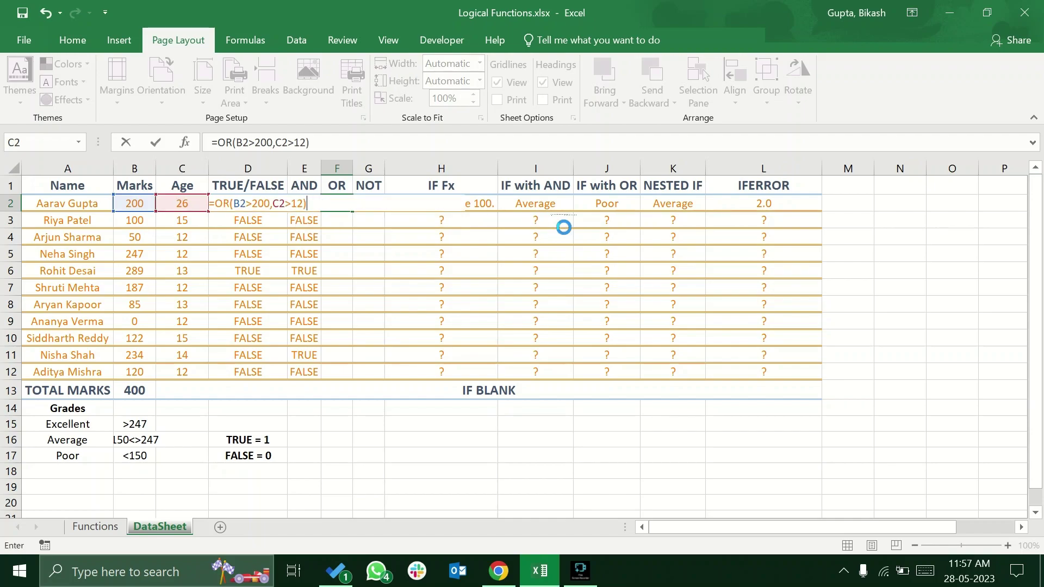
{"action": "key", "text": "Return"}
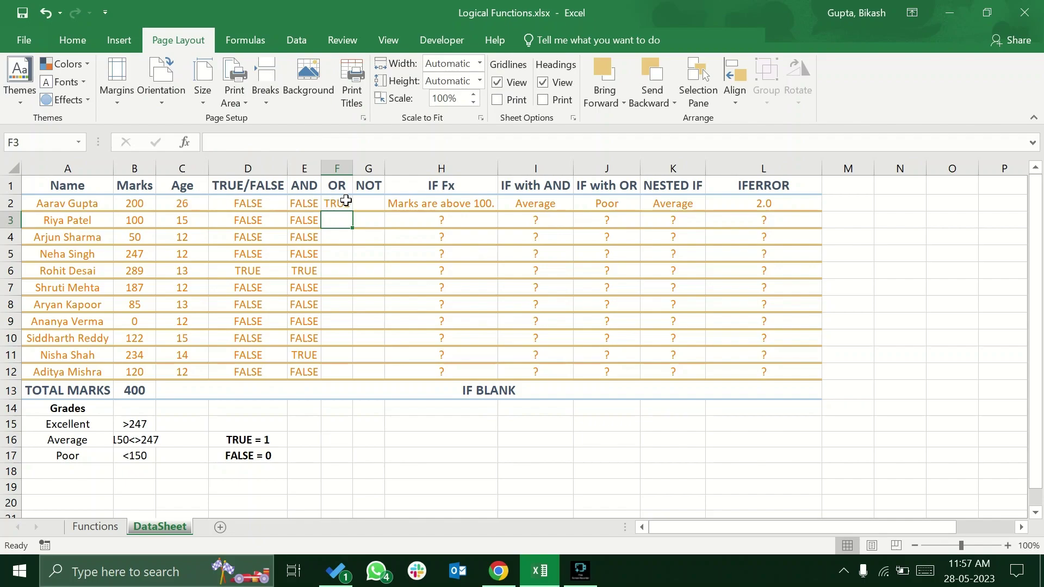
- Fill the OR formula from F2 down through F12 and fit column F's width to its contents
{"action": "left_click", "coordinate": [335, 202]}
{"action": "left_click", "coordinate": [309, 203]}
{"action": "left_click", "coordinate": [331, 205]}
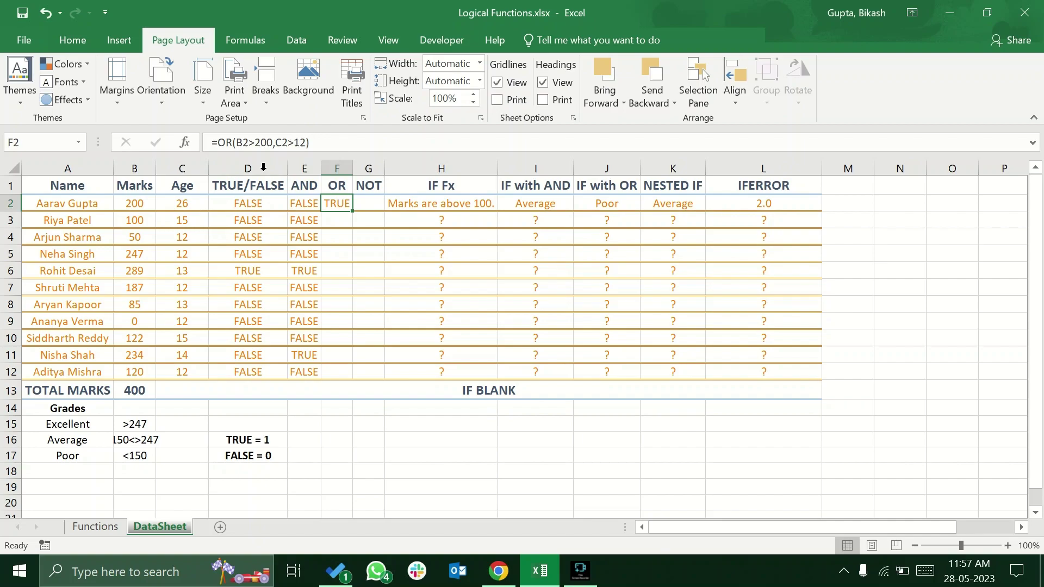
{"action": "left_click", "coordinate": [193, 203]}
{"action": "left_click", "coordinate": [339, 201]}
{"action": "left_click_drag", "start_coordinate": [354, 215], "coordinate": [347, 374]}
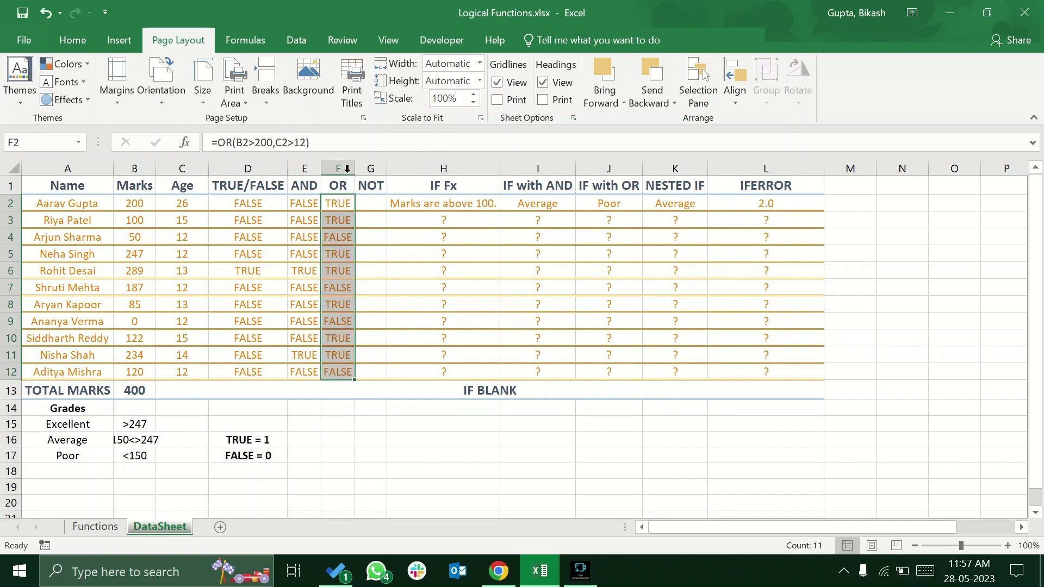
- Compare the AND and OR formulas in rows 2 and 4, checking row 4 against the marks in B4 and the age in C4
{"action": "left_click", "coordinate": [388, 235]}
{"action": "left_click", "coordinate": [303, 204]}
{"action": "left_click", "coordinate": [333, 203]}
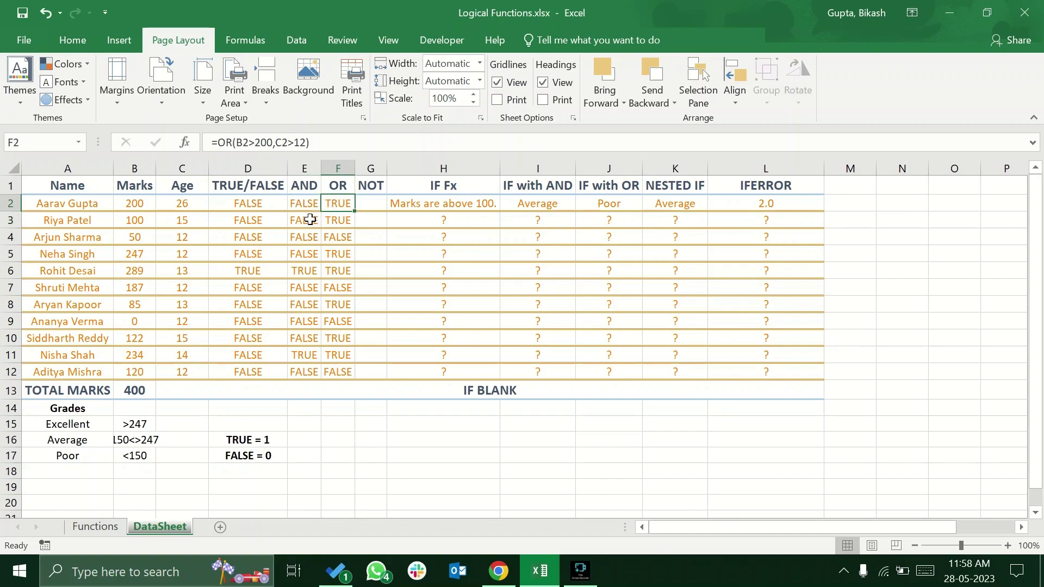
{"action": "left_click", "coordinate": [337, 237]}
{"action": "left_click", "coordinate": [317, 234]}
{"action": "left_click", "coordinate": [333, 235]}
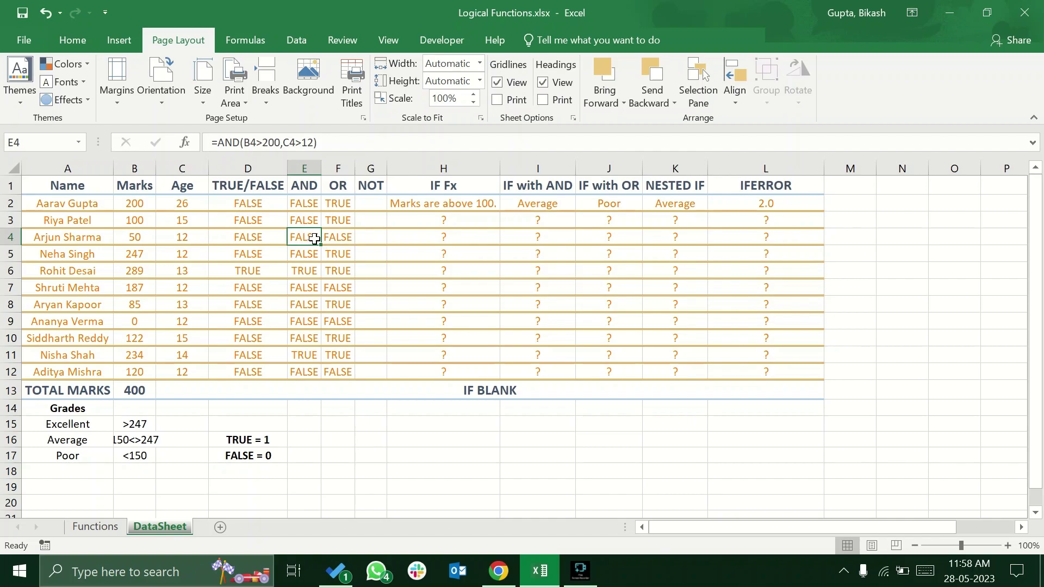
{"action": "left_click", "coordinate": [331, 237]}
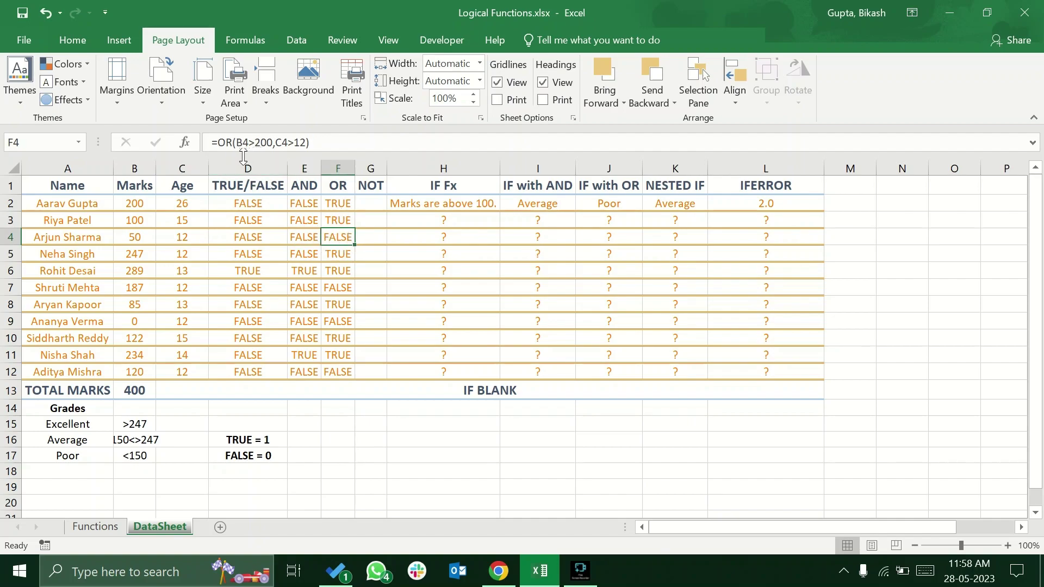
{"action": "left_click", "coordinate": [146, 240]}
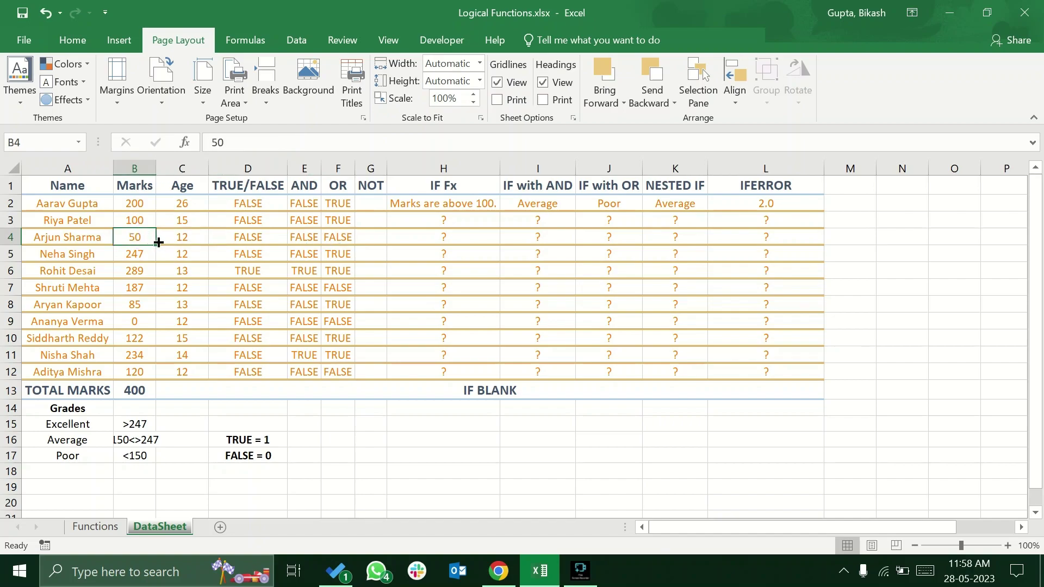
{"action": "left_click", "coordinate": [187, 236]}
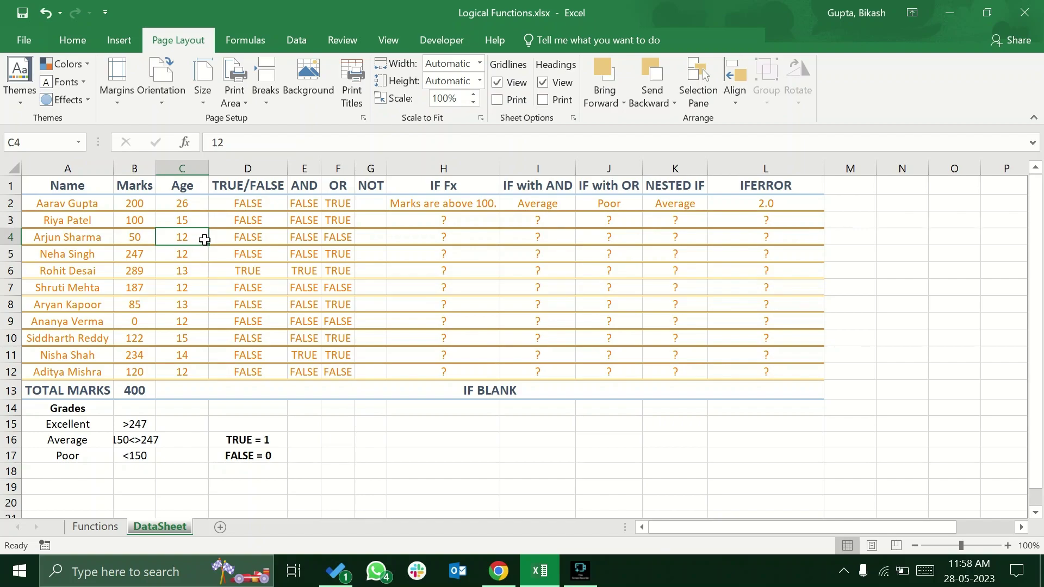
{"action": "left_click", "coordinate": [337, 240]}
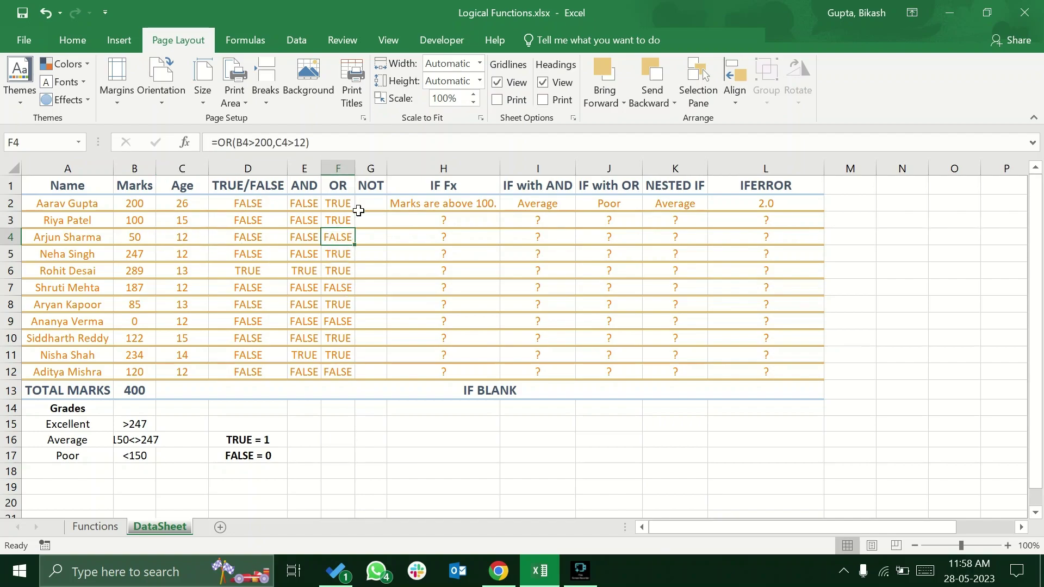
{"action": "left_click", "coordinate": [333, 201]}
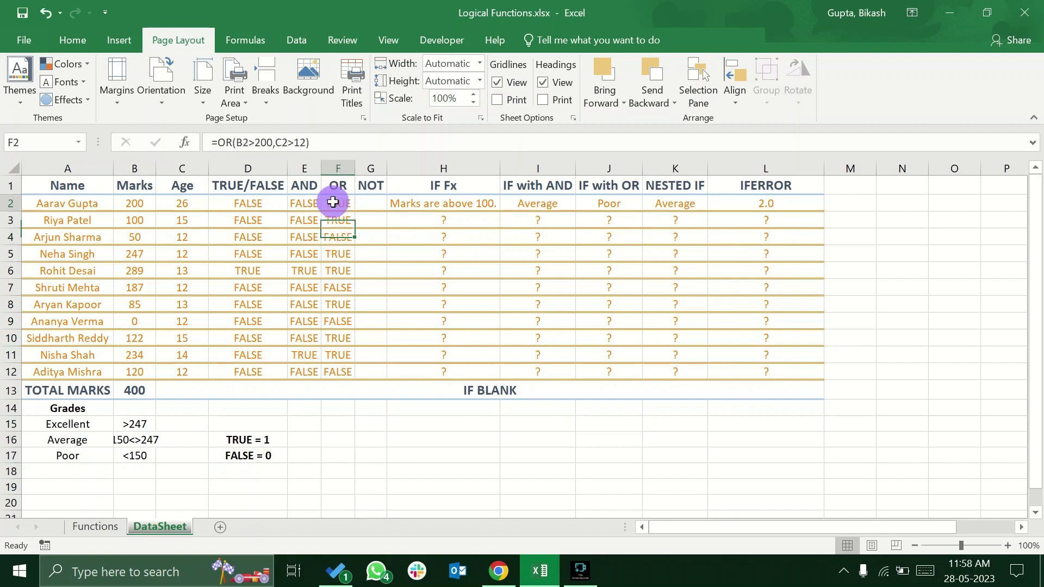
- Read the NOT description on the Functions sheet and return to G2 on DataSheet
{"action": "left_click", "coordinate": [379, 202]}
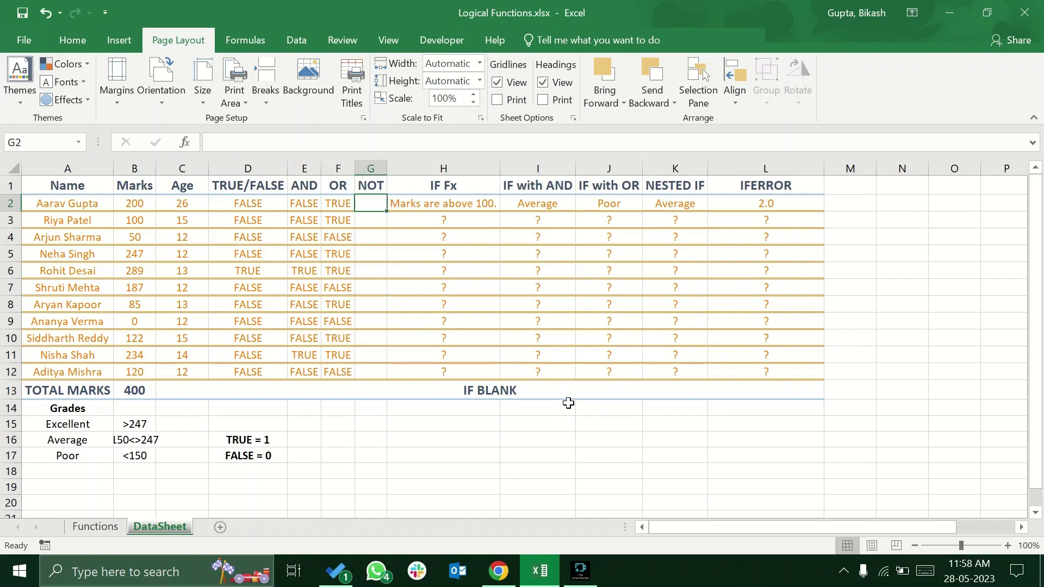
{"action": "left_click", "coordinate": [100, 527]}
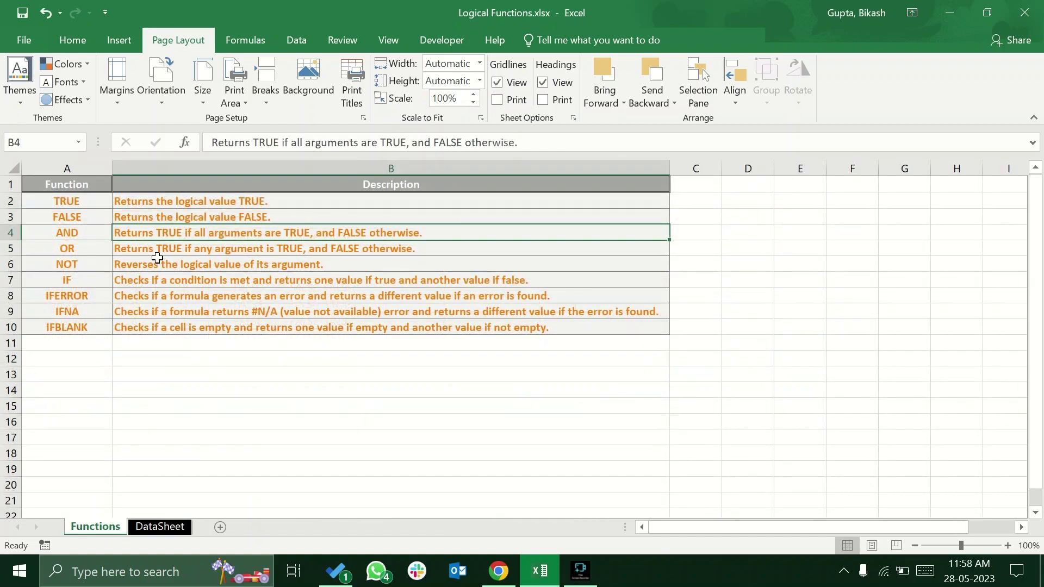
{"action": "left_click", "coordinate": [157, 262]}
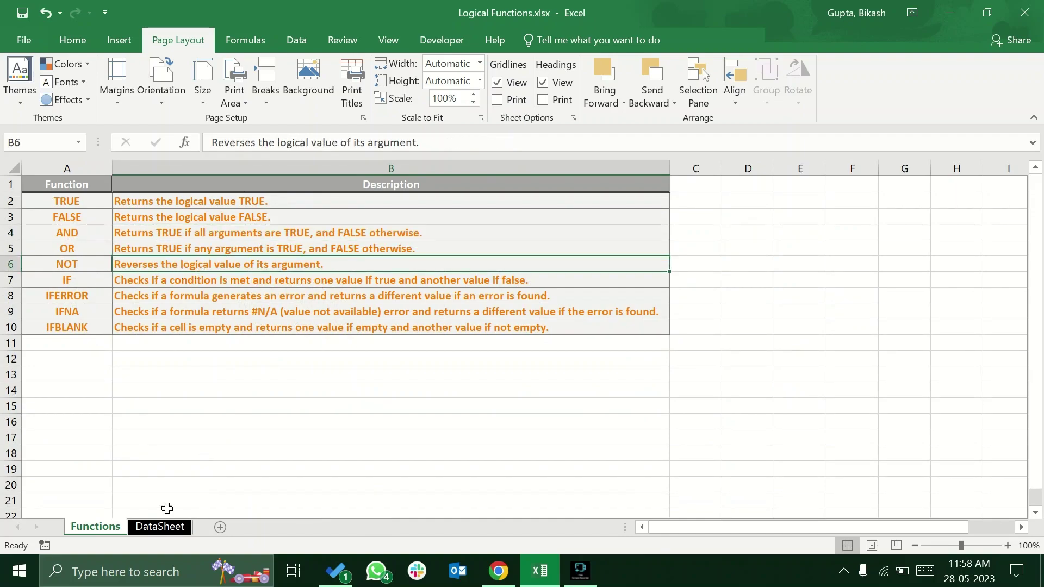
{"action": "left_click", "coordinate": [160, 527]}
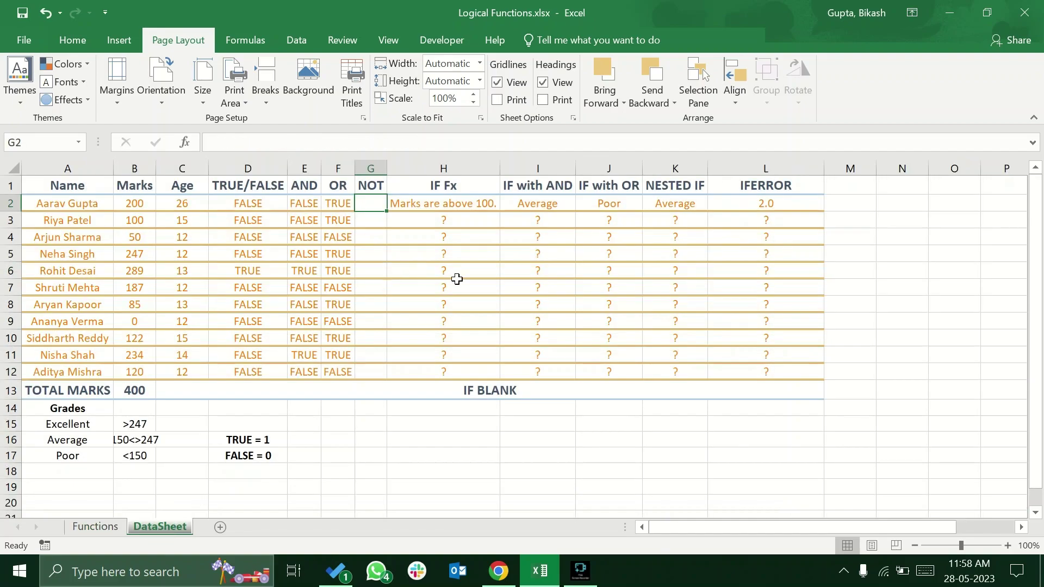
- Enter the formula =NOT(B2>200) in G2 of the NOT column
{"action": "type", "text": "=not"}
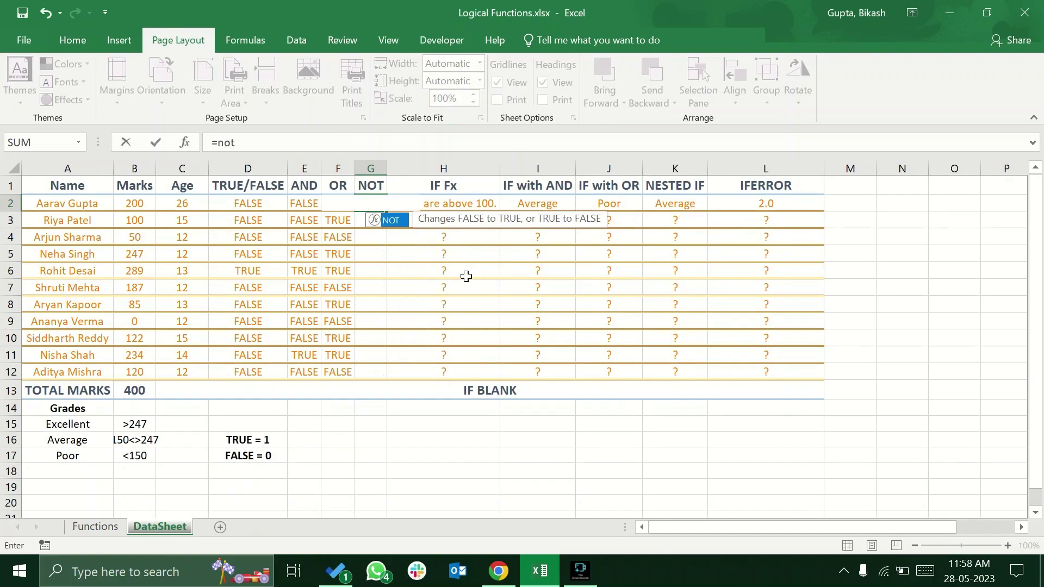
{"action": "key", "text": "Tab"}
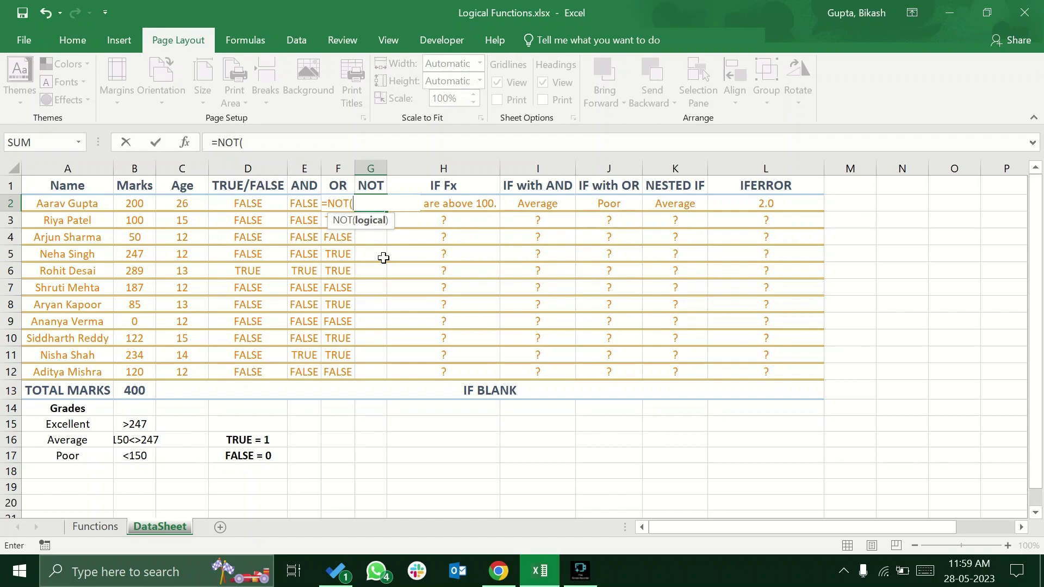
{"action": "left_click", "coordinate": [137, 205]}
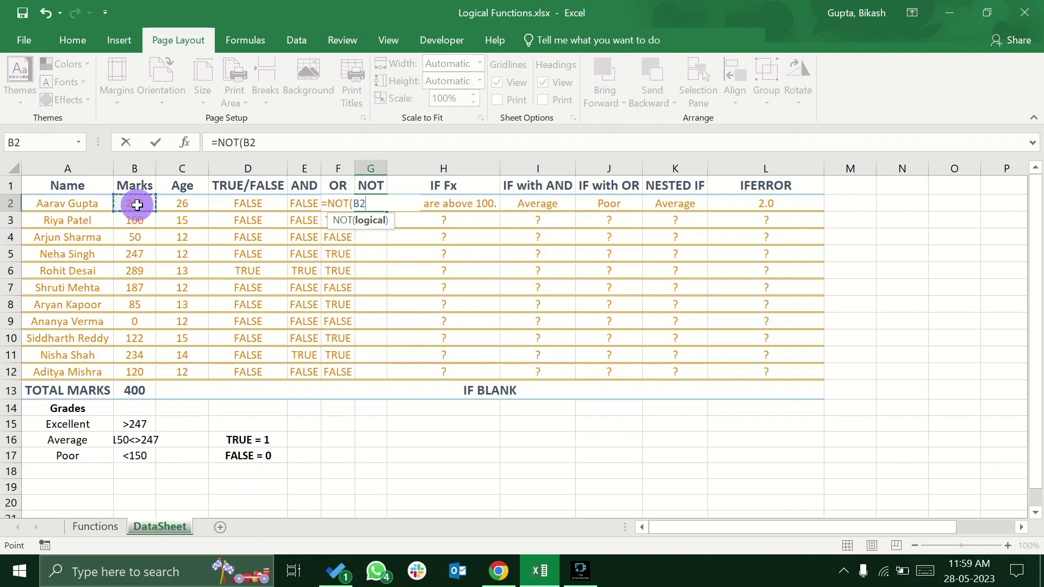
{"action": "type", "text": ">"}
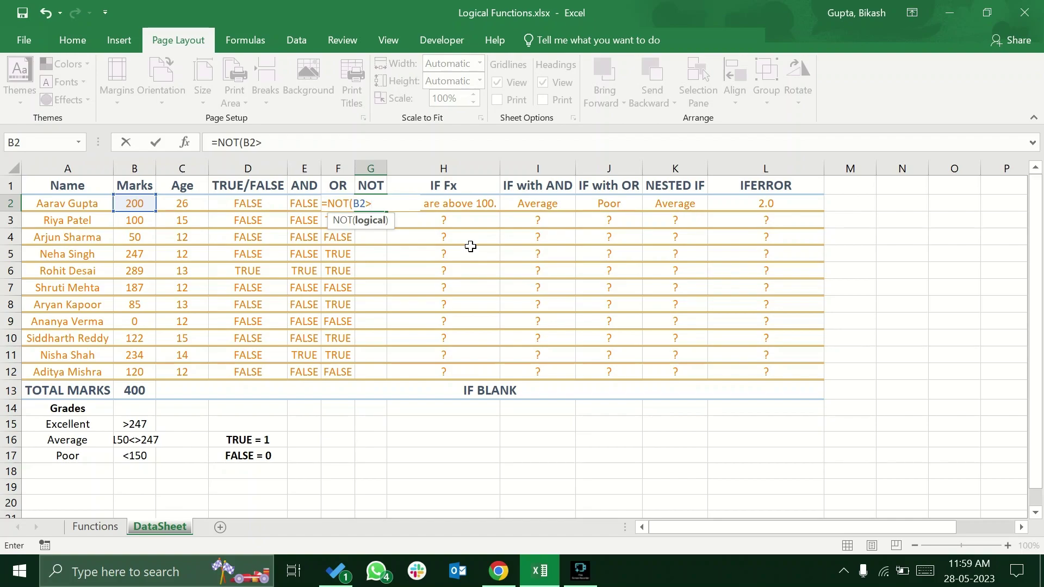
{"action": "type", "text": "200)"}
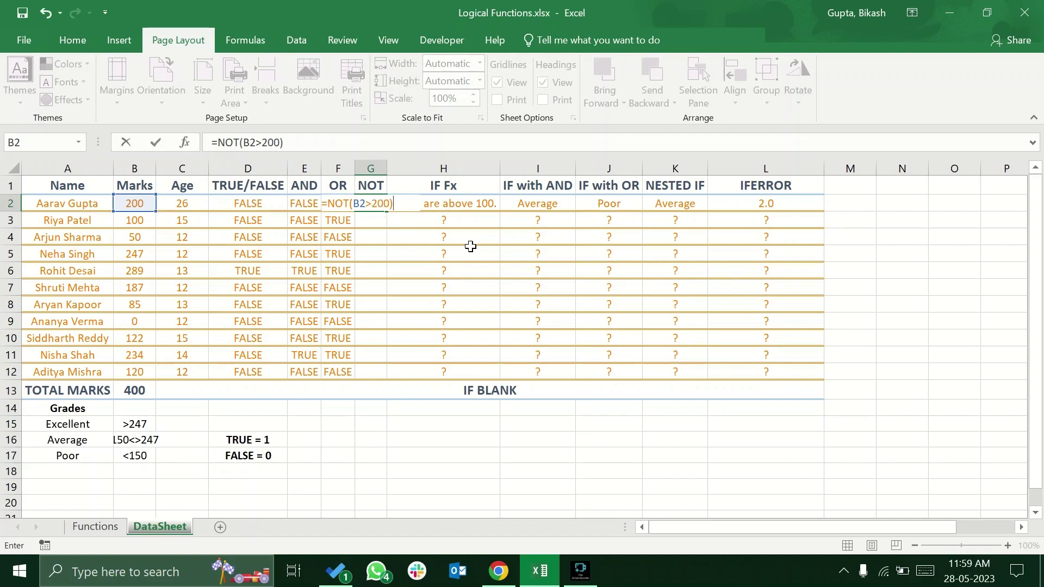
{"action": "key", "text": "Return"}
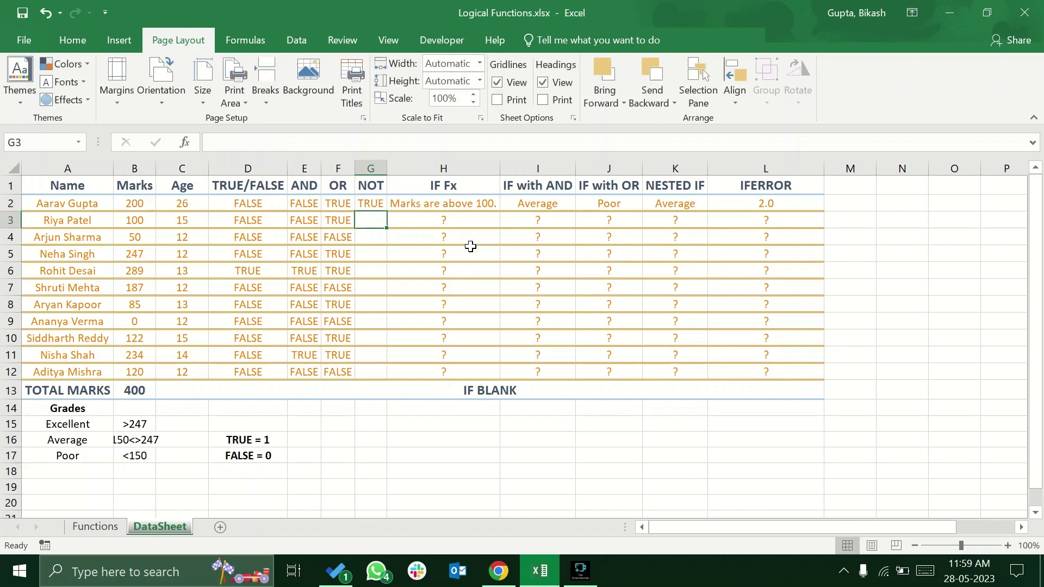
- Fill the NOT formula from G2 down through G12 and widen column G to fit its values
{"action": "left_click", "coordinate": [384, 172]}
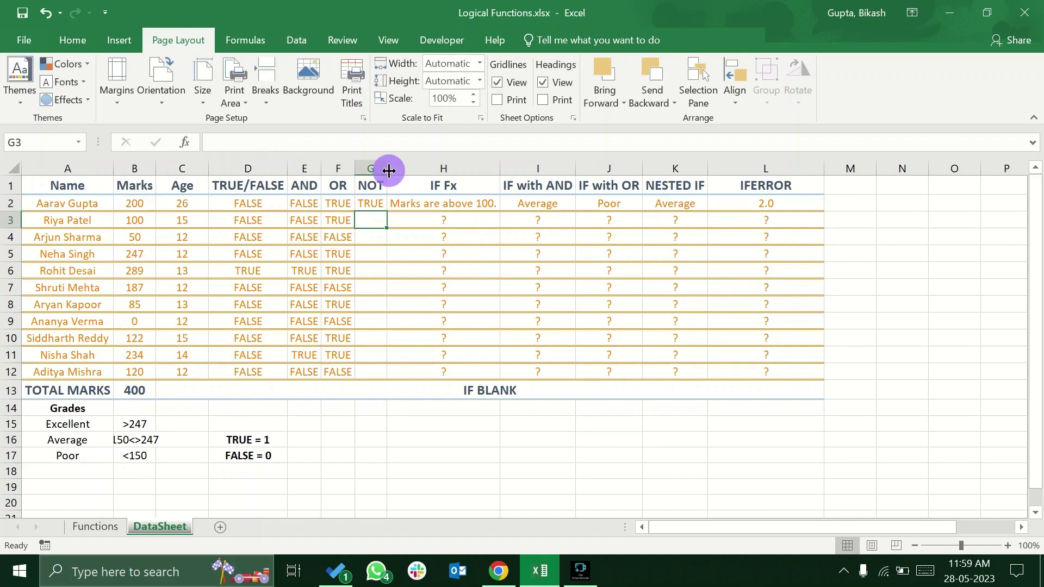
{"action": "left_click", "coordinate": [379, 200]}
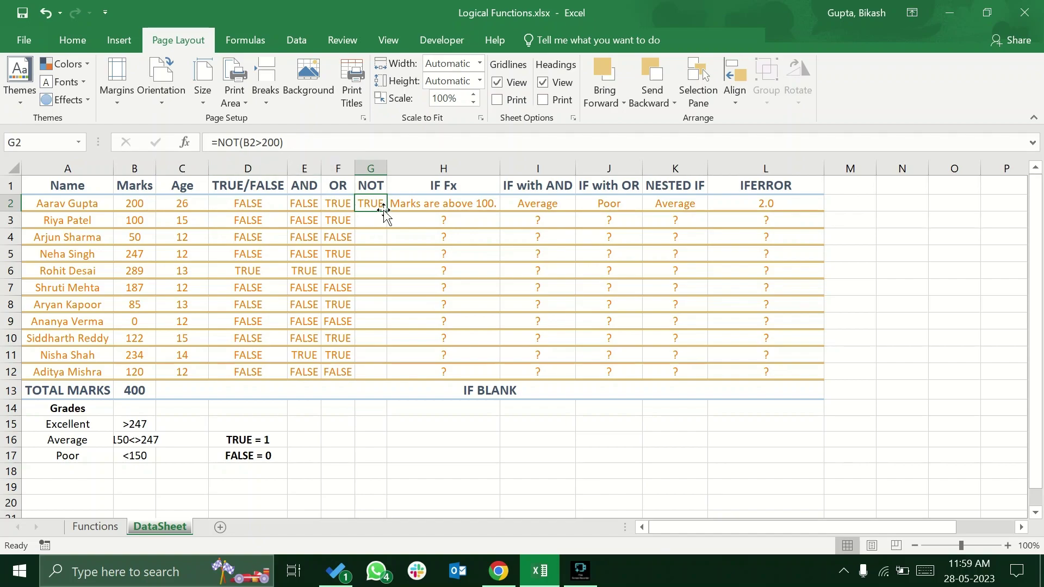
{"action": "left_click", "coordinate": [376, 185]}
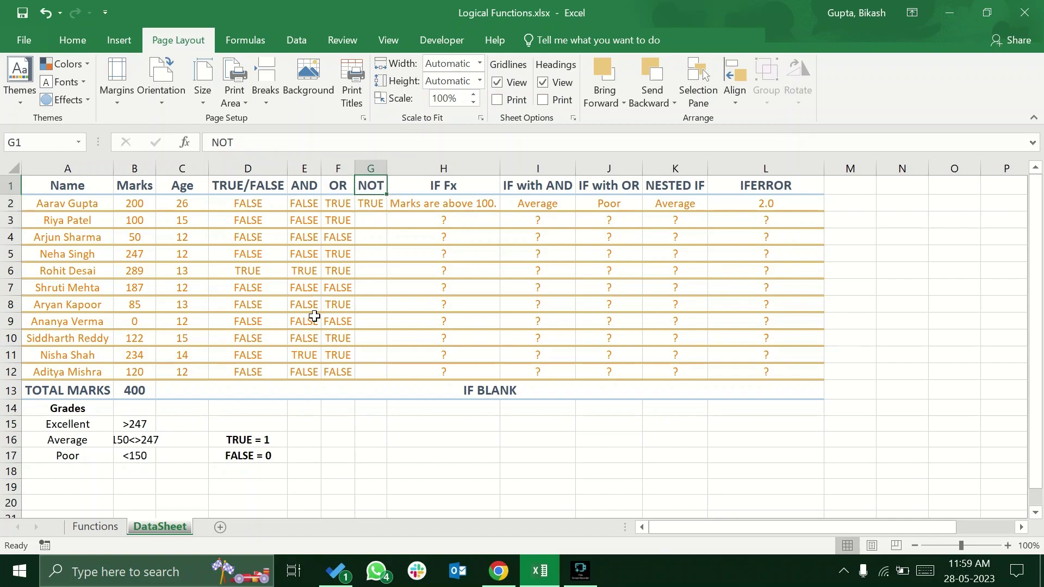
{"action": "key", "text": "Down"}
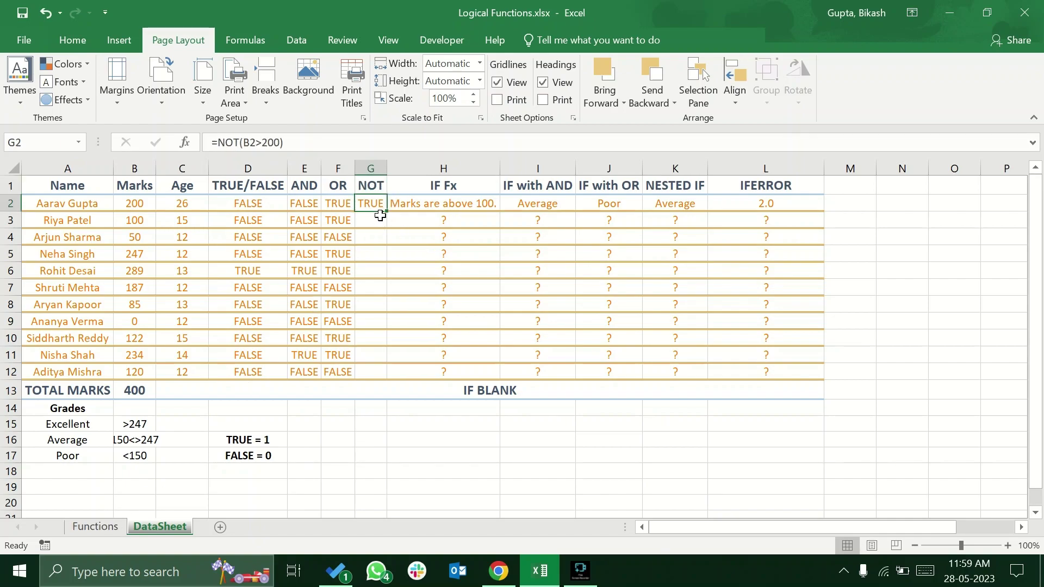
{"action": "mouse_move", "coordinate": [387, 211]}
{"action": "left_mouse_down"}
{"action": "mouse_move", "coordinate": [373, 207]}
{"action": "mouse_move", "coordinate": [373, 376]}
{"action": "left_mouse_up"}
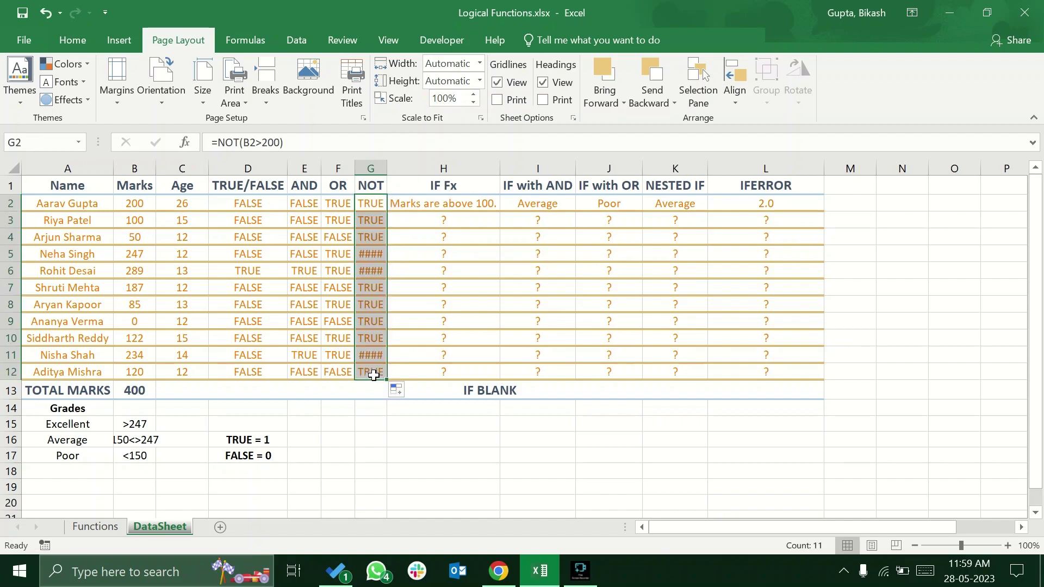
{"action": "left_click", "coordinate": [378, 204]}
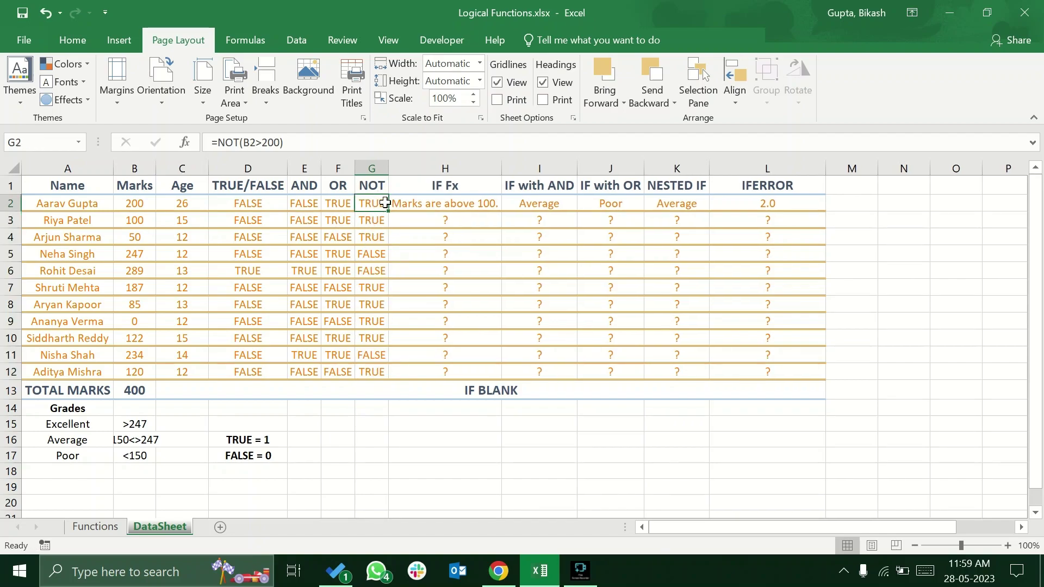
- Review the NOT description on the Functions sheet again and compare it with the formula in G2 on DataSheet
{"action": "left_click", "coordinate": [96, 527]}
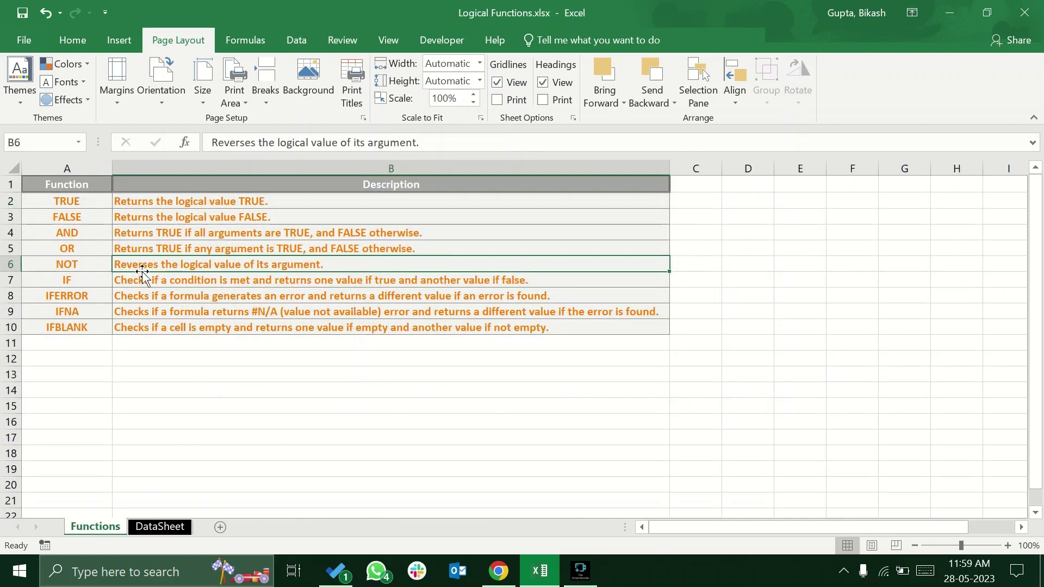
{"action": "left_click", "coordinate": [168, 526]}
{"action": "left_click", "coordinate": [377, 226]}
{"action": "left_click", "coordinate": [373, 202]}
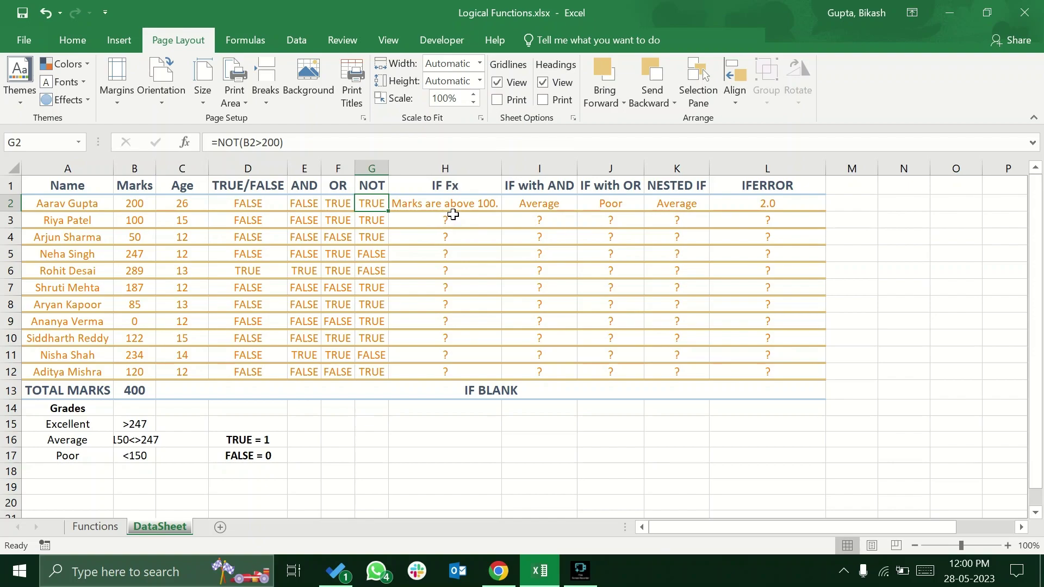
- Read the IF description on the Functions sheet and examine the existing IF formula in H2 on DataSheet
{"action": "left_click", "coordinate": [476, 185]}
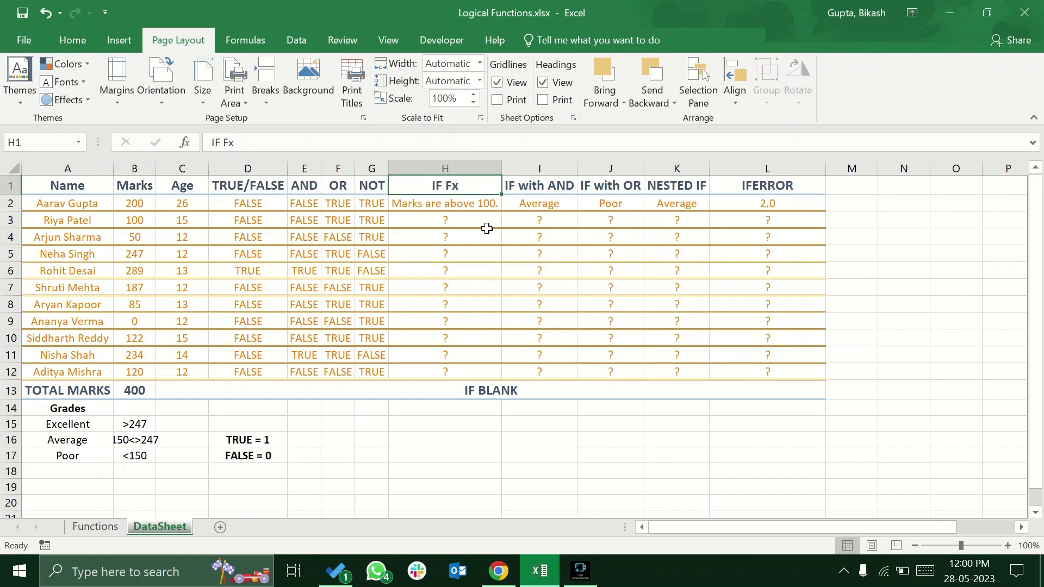
{"action": "left_click", "coordinate": [93, 525]}
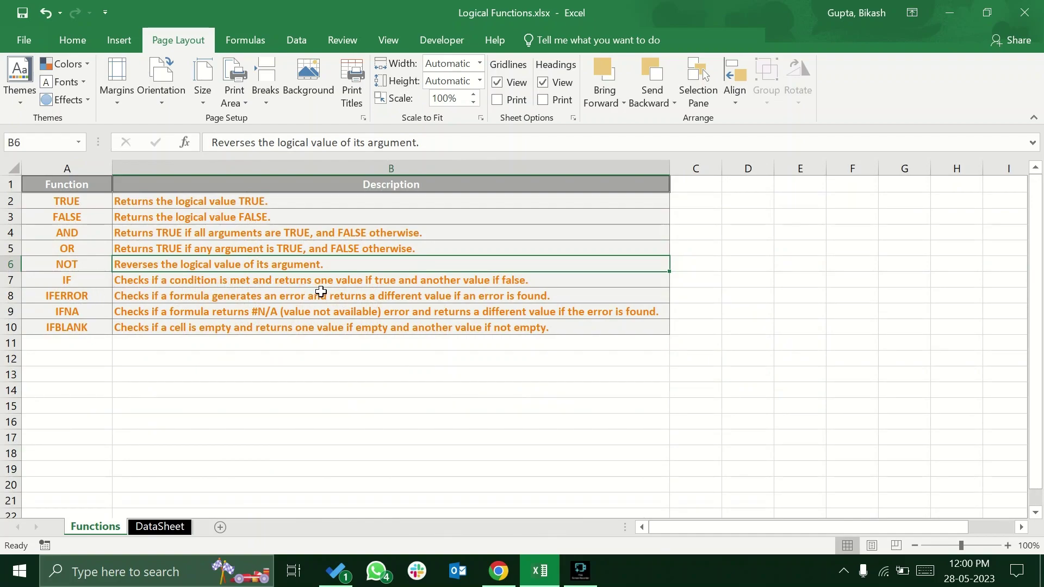
{"action": "left_click", "coordinate": [542, 283]}
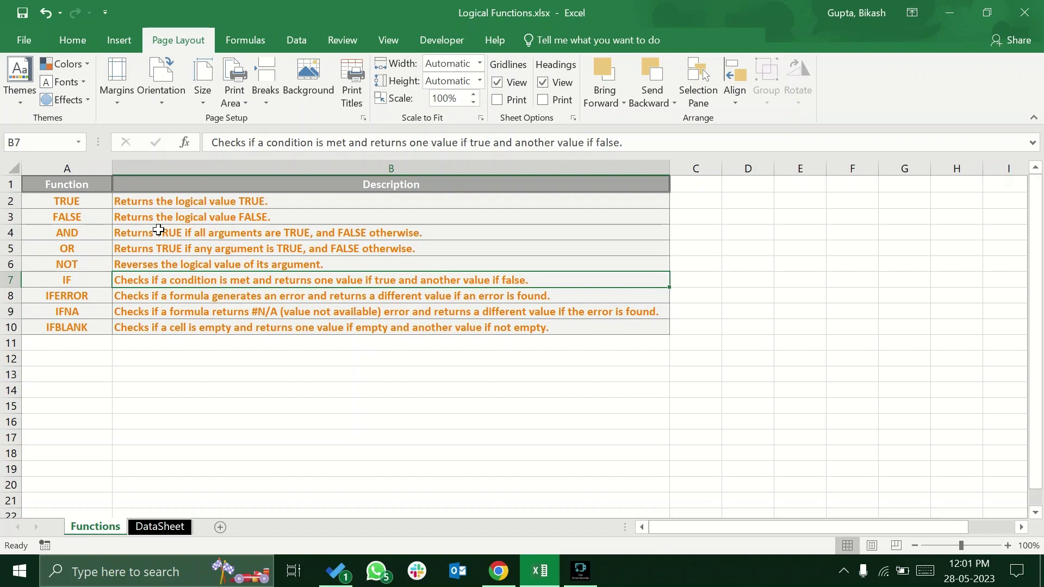
{"action": "left_click", "coordinate": [211, 293]}
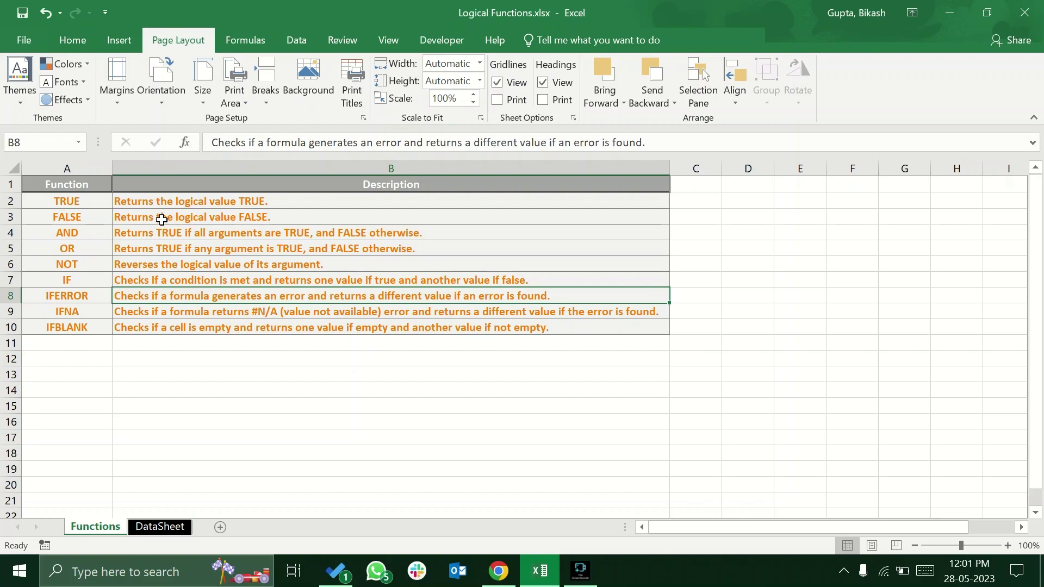
{"action": "left_click", "coordinate": [88, 281]}
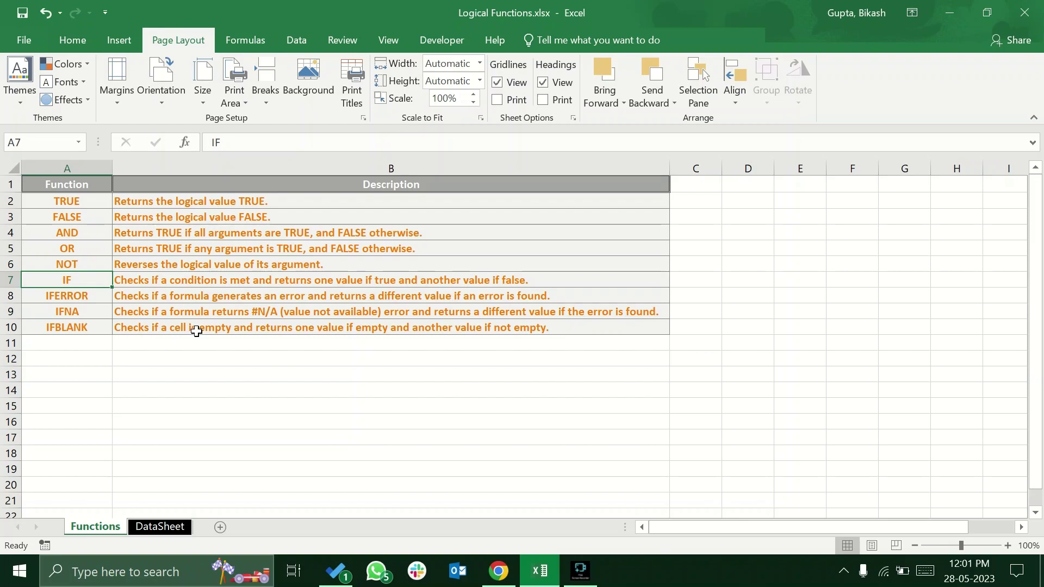
{"action": "left_click", "coordinate": [133, 527]}
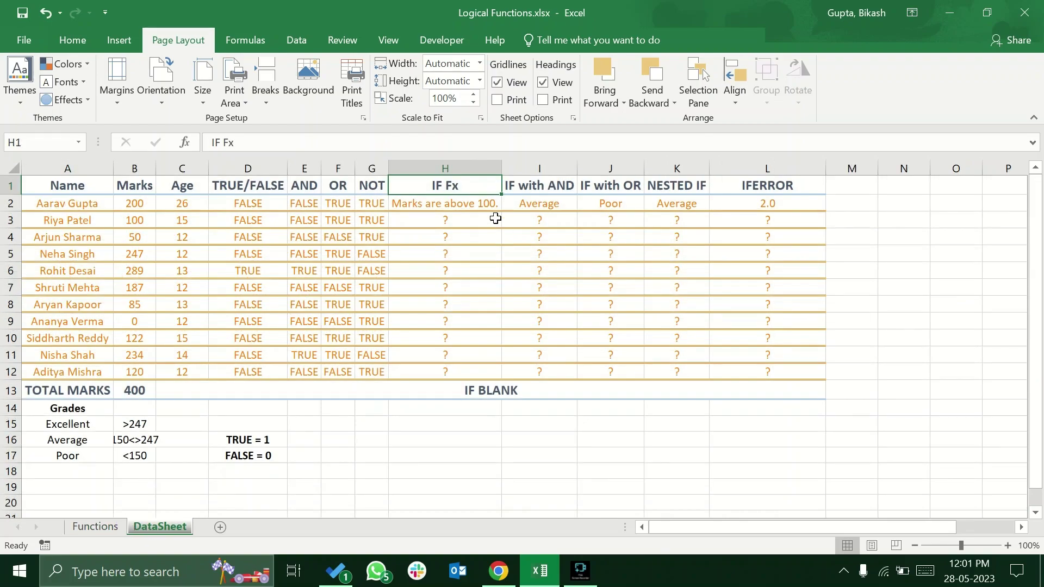
{"action": "left_click", "coordinate": [461, 217]}
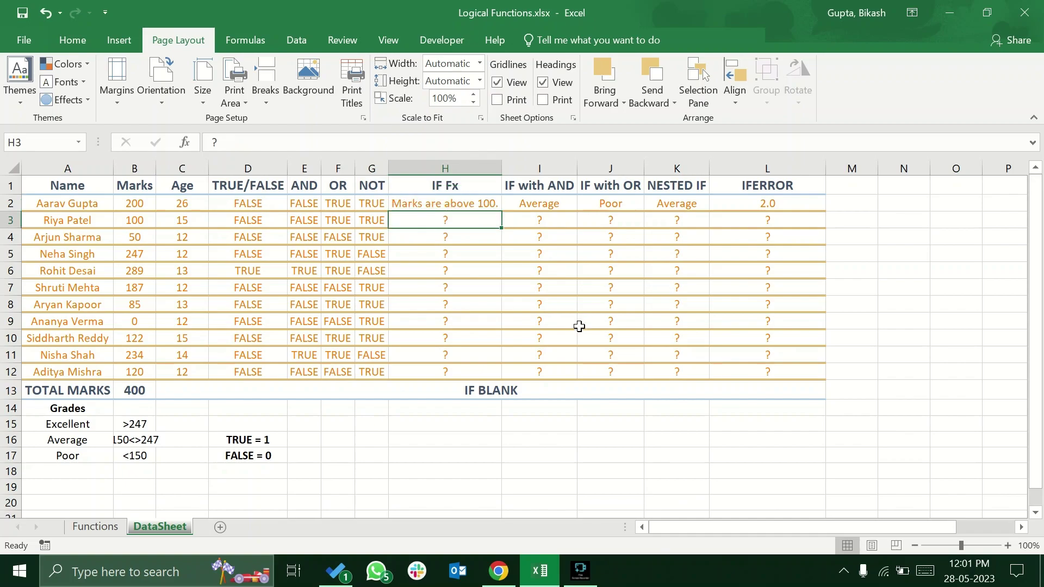
{"action": "left_click", "coordinate": [483, 205]}
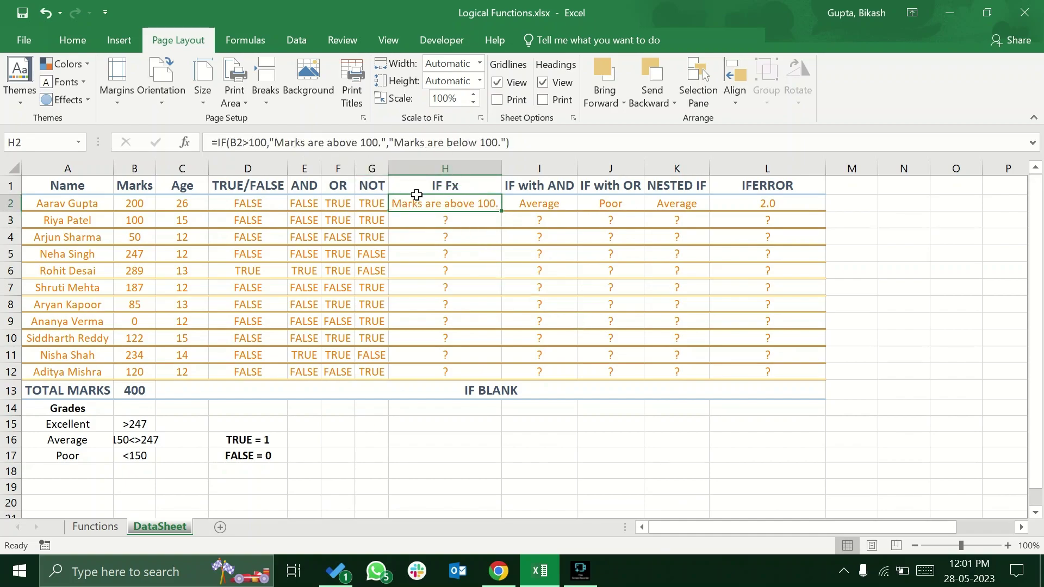
{"action": "left_click", "coordinate": [472, 226]}
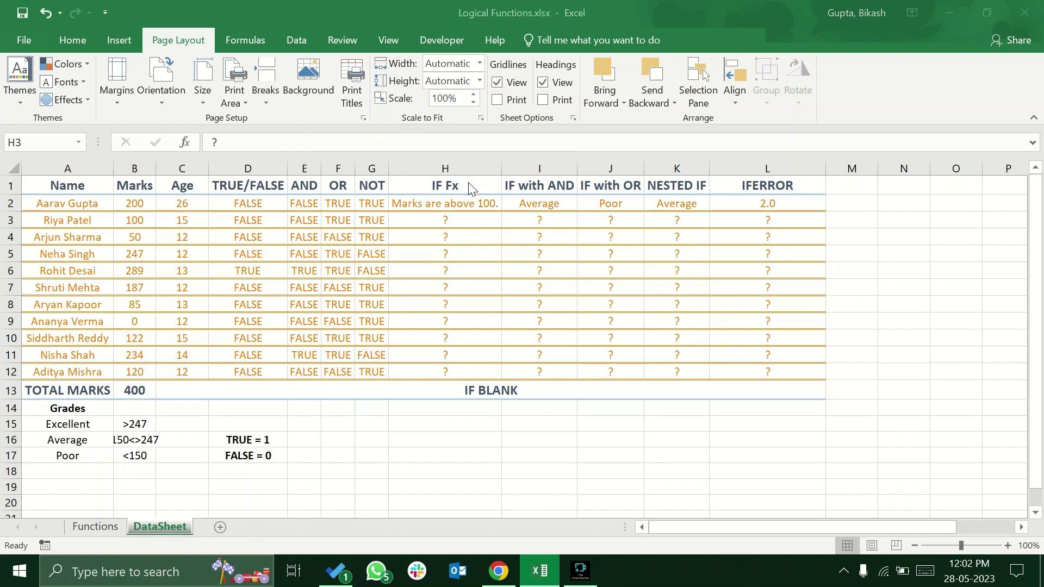
{"action": "left_click", "coordinate": [453, 218]}
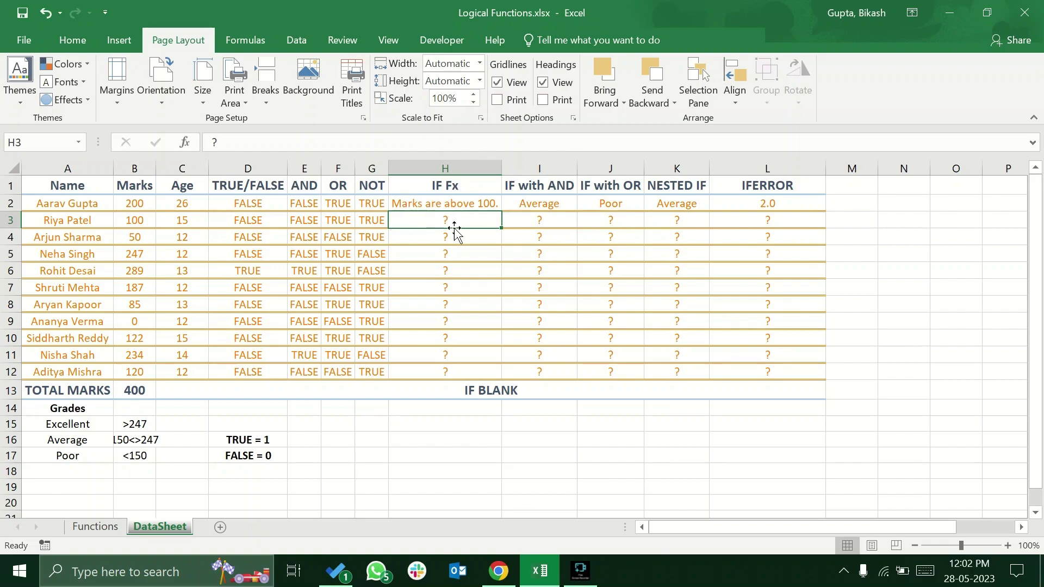
{"action": "left_click", "coordinate": [474, 205]}
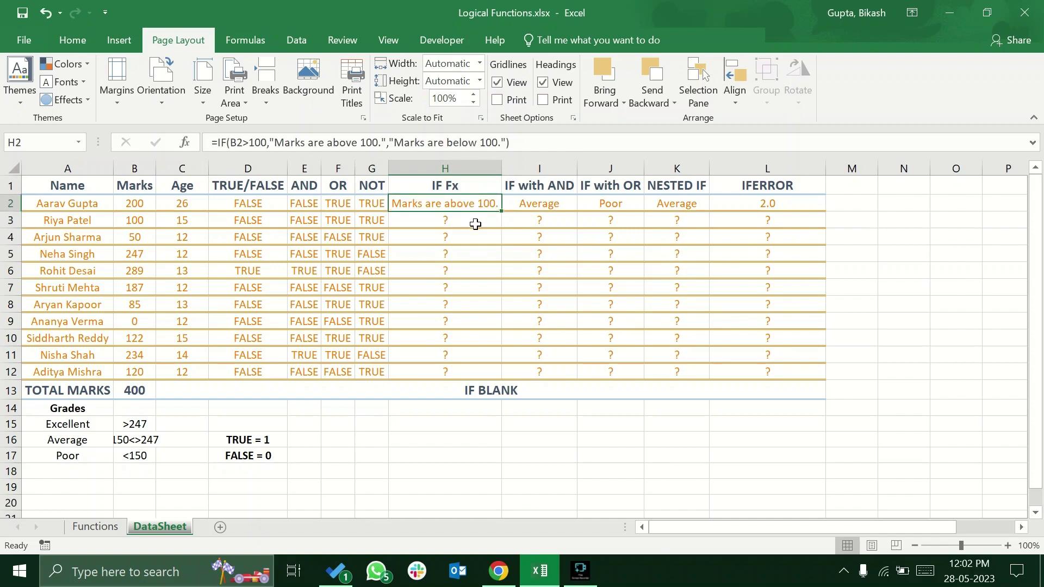
- Begin an IF formula in H3 of the IF Fx column with the logical test B3>100
{"action": "left_click", "coordinate": [476, 224]}
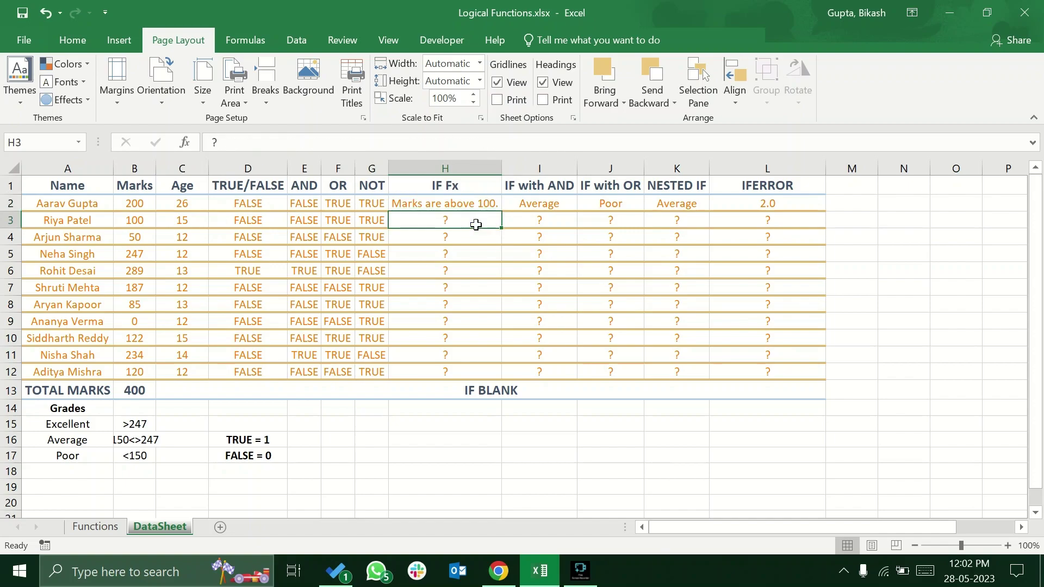
{"action": "type", "text": "=jf"}
{"action": "key", "text": "BackSpace"}
{"action": "key", "text": "BackSpace"}
{"action": "type", "text": "if"}
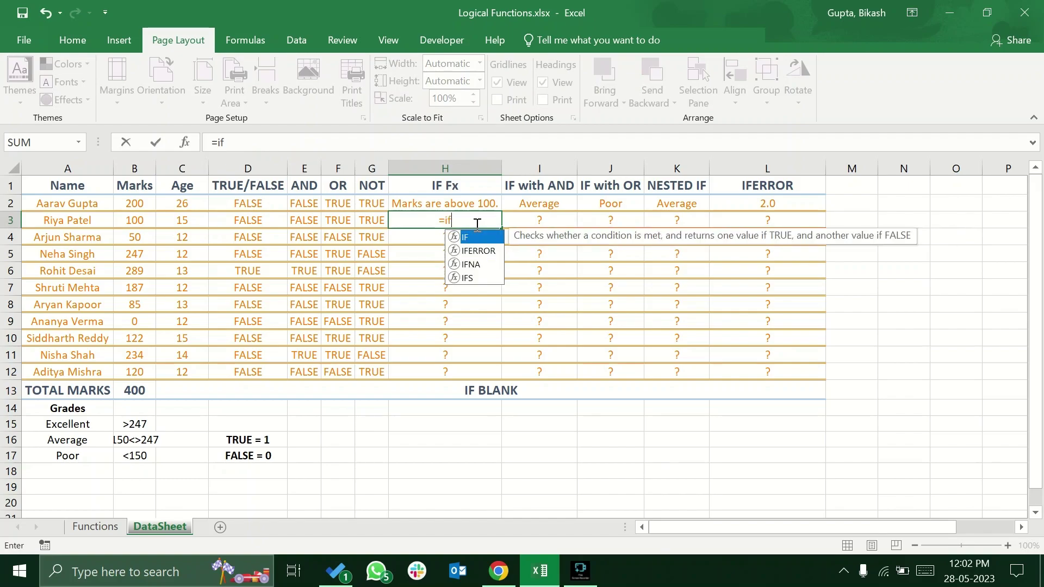
{"action": "key", "text": "Tab"}
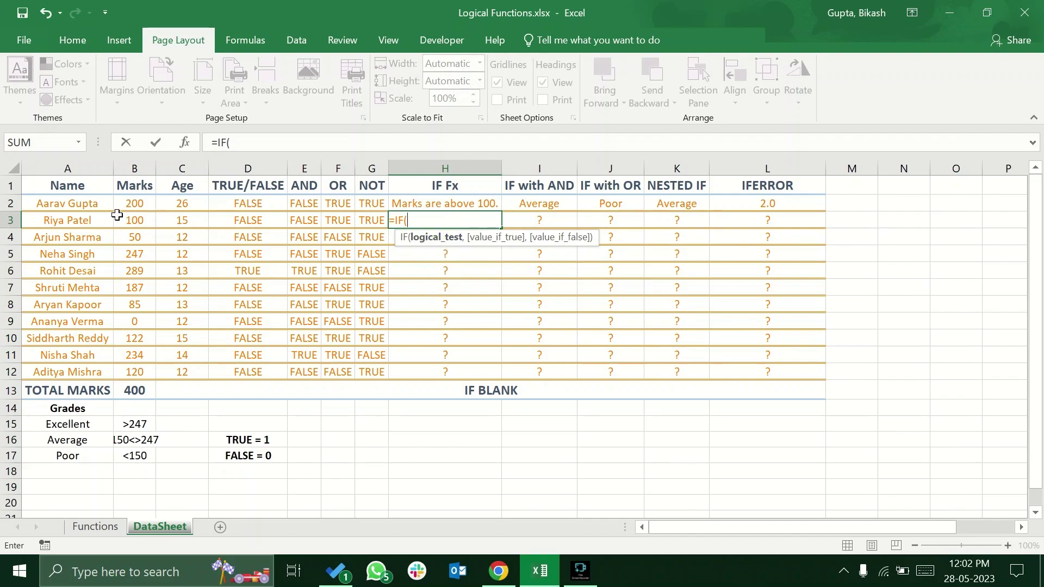
{"action": "left_click", "coordinate": [134, 223]}
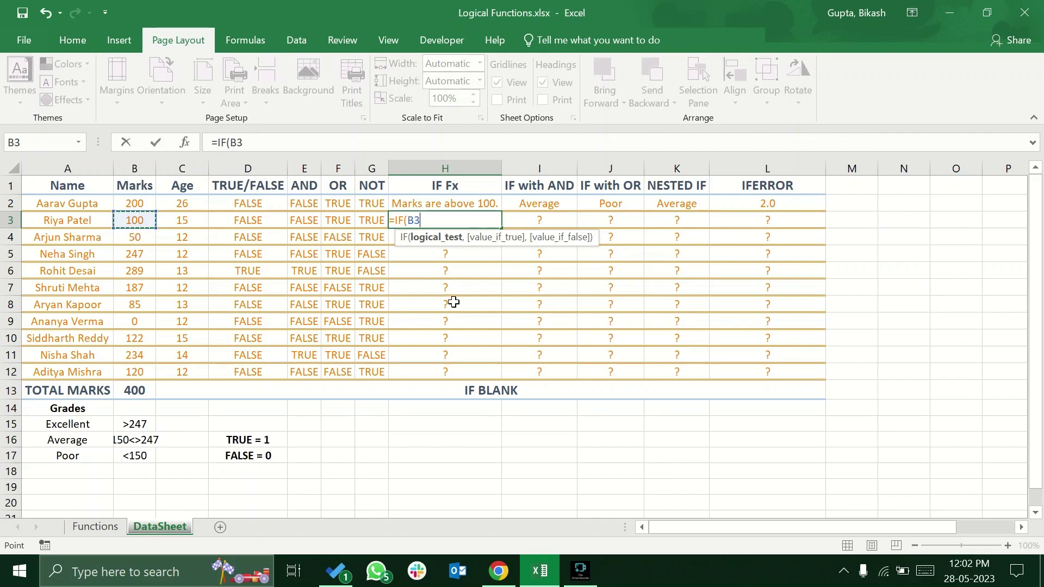
{"action": "type", "text": ">100"}
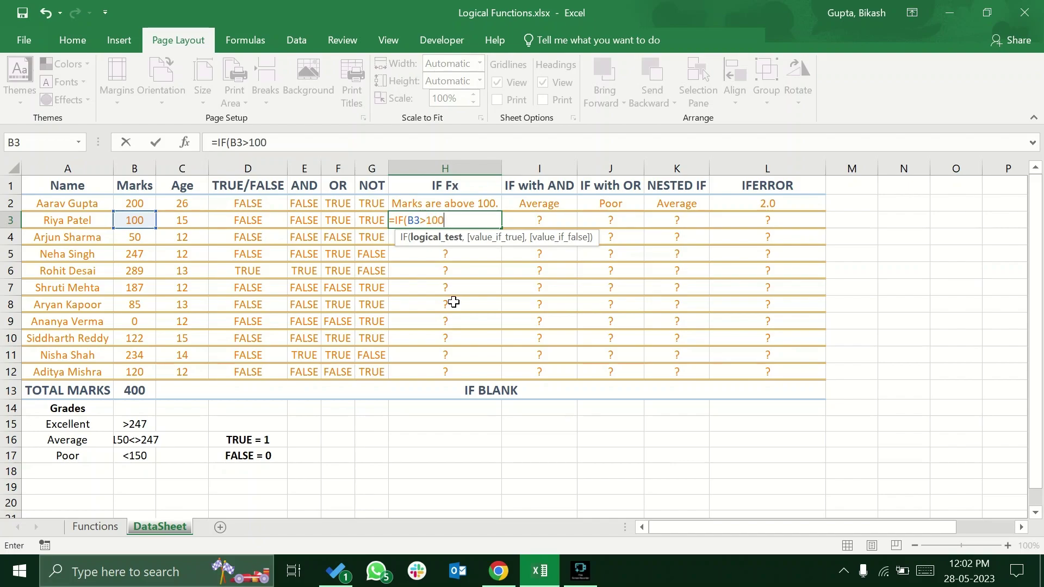
- Complete the H3 formula with "Marks are above 100." as the true value and "Marks are below 100." as the false value
{"action": "type", "text": ","}
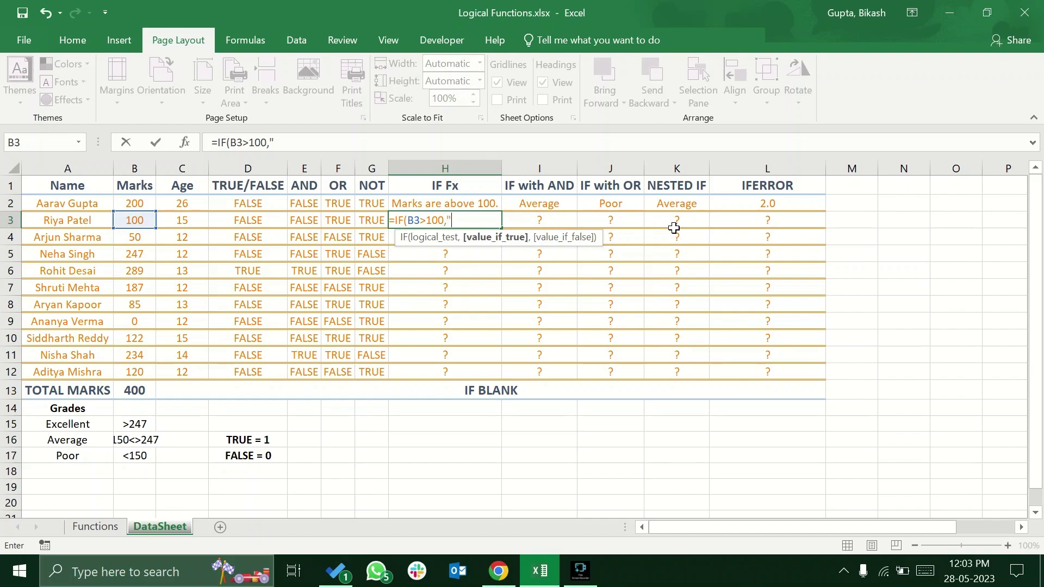
{"action": "type", "text": "Marks are a"}
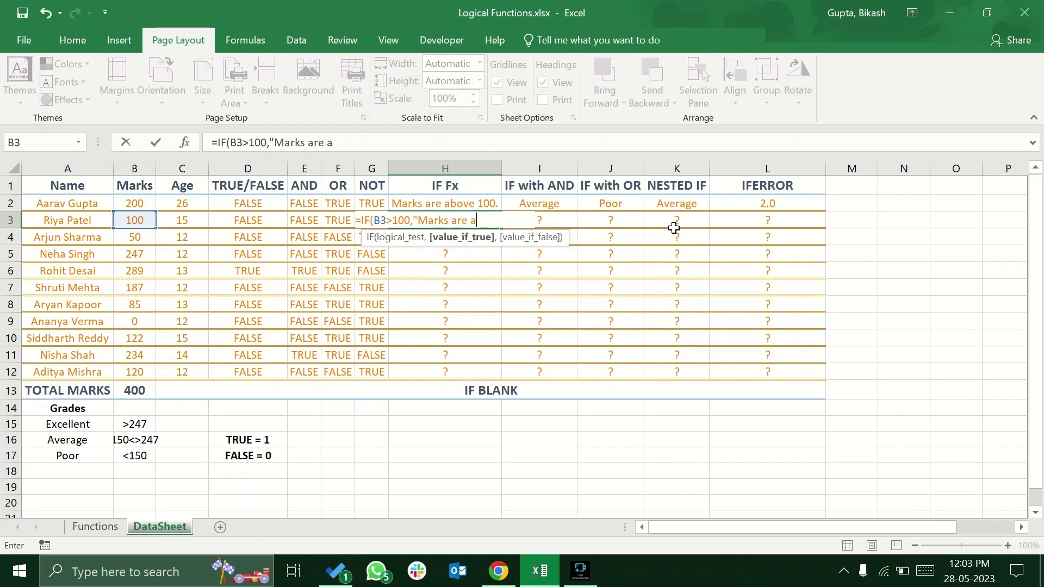
{"action": "type", "text": "bove 100."}
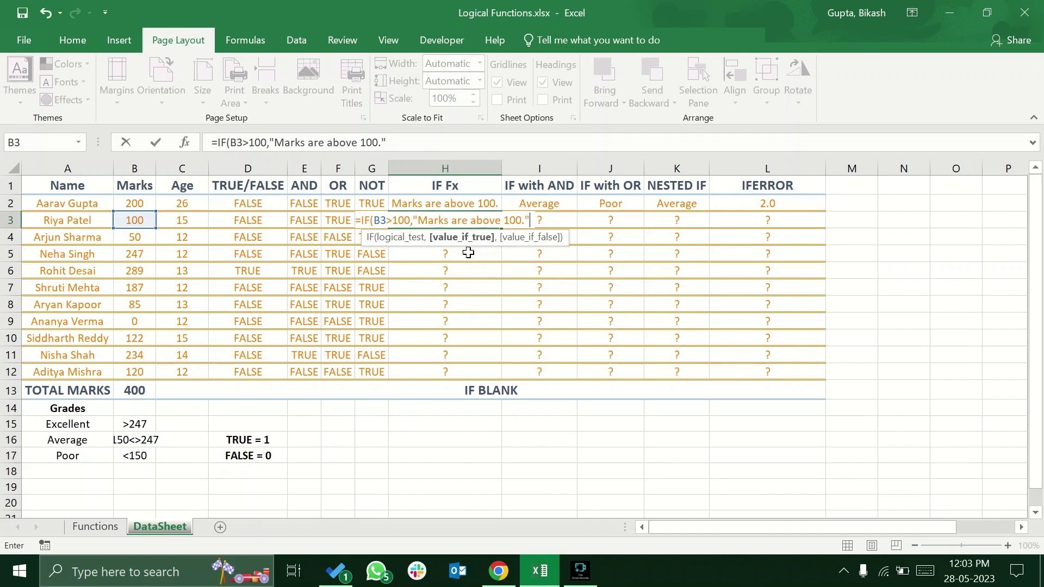
{"action": "type", "text": ","}
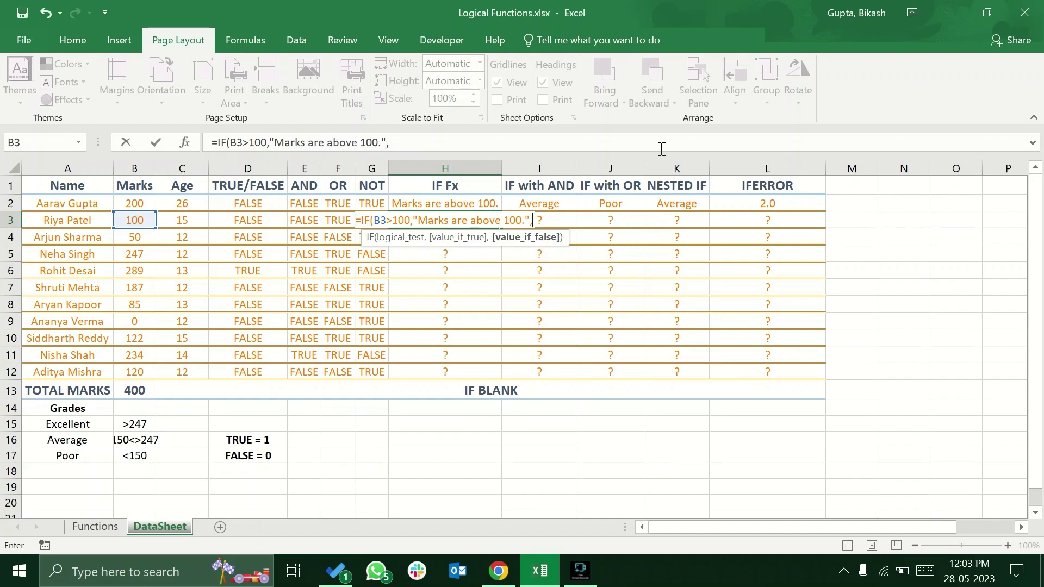
{"action": "type", "text": "\""}
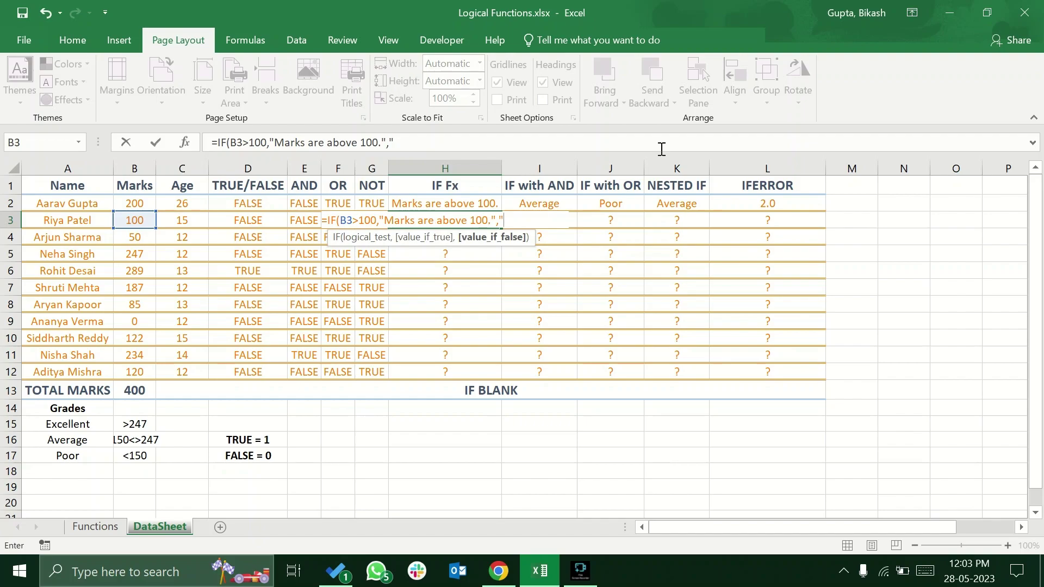
{"action": "type", "text": "Marks are below 100."}
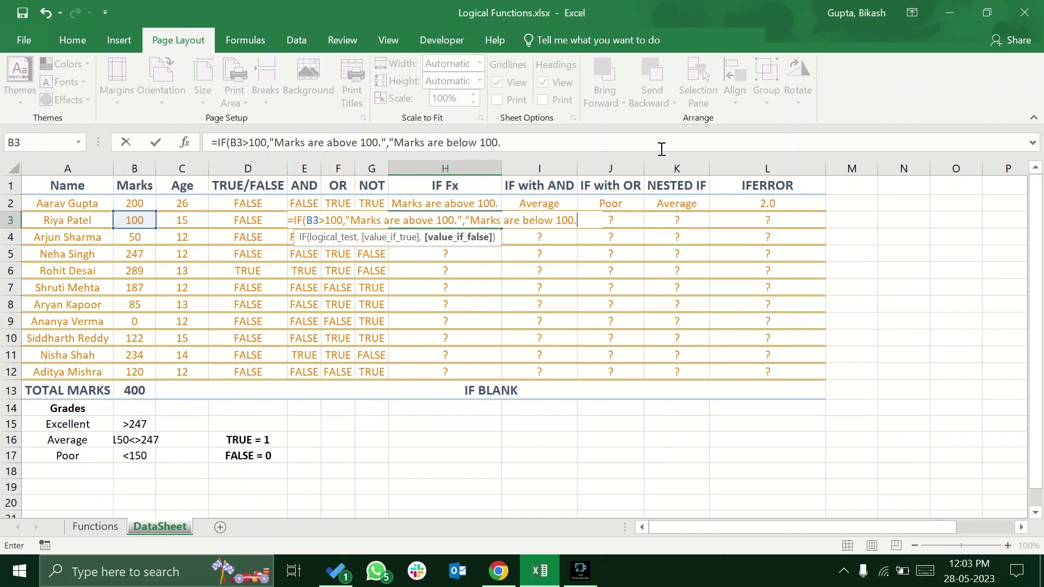
{"action": "type", "text": "\")"}
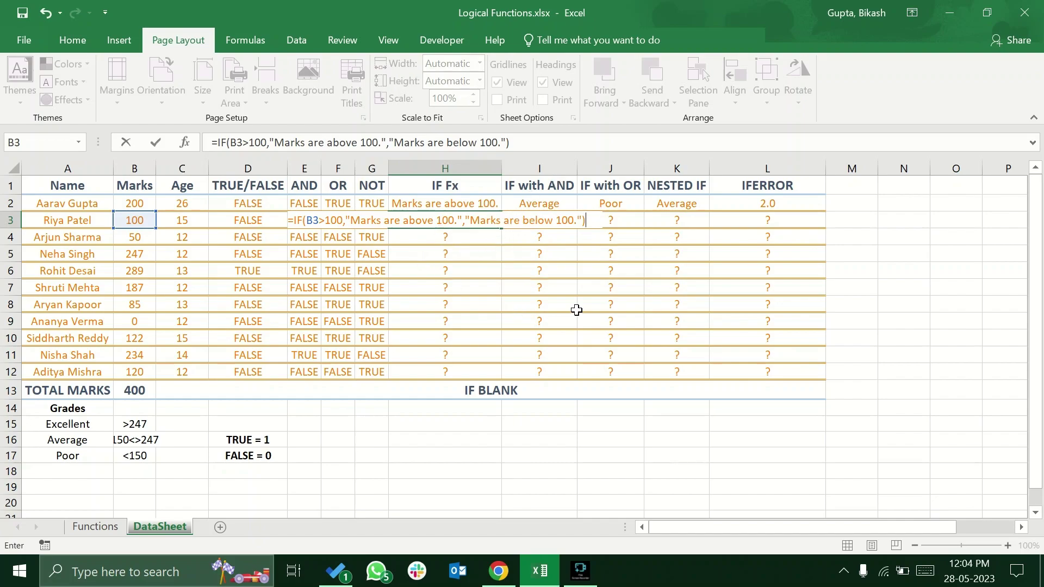
{"action": "key", "text": "Return"}
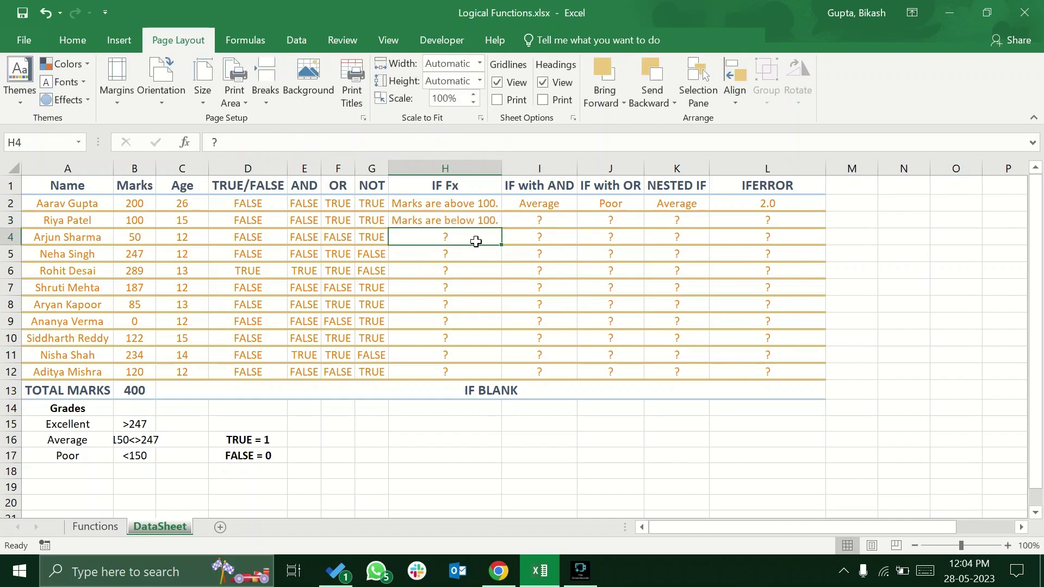
- Fill the IF formula from H3 down through H12
{"action": "left_click", "coordinate": [474, 220]}
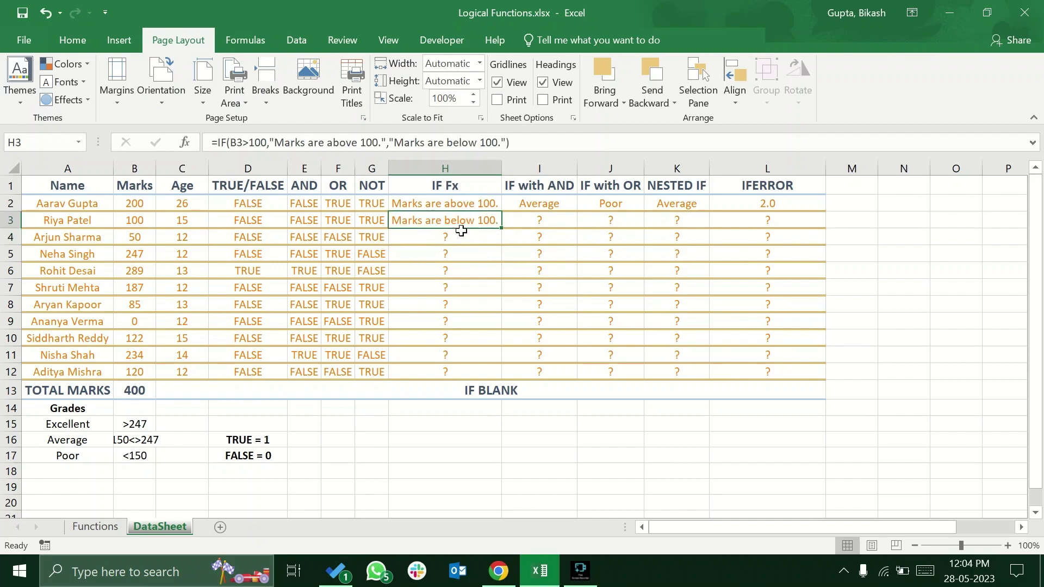
{"action": "left_click_drag", "start_coordinate": [500, 228], "coordinate": [475, 380]}
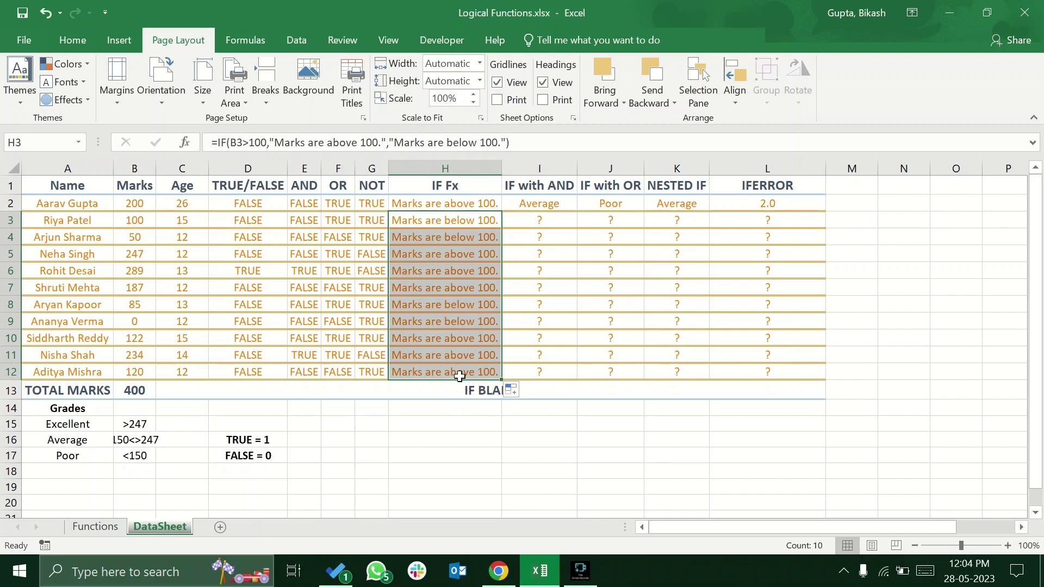
{"action": "left_click", "coordinate": [565, 302]}
- Check the IF Fx results in column H against the students' marks in column B
{"action": "left_click", "coordinate": [458, 202]}
{"action": "left_click", "coordinate": [457, 220]}
{"action": "left_click", "coordinate": [452, 271]}
{"action": "left_click", "coordinate": [450, 372]}
{"action": "left_click", "coordinate": [137, 375]}
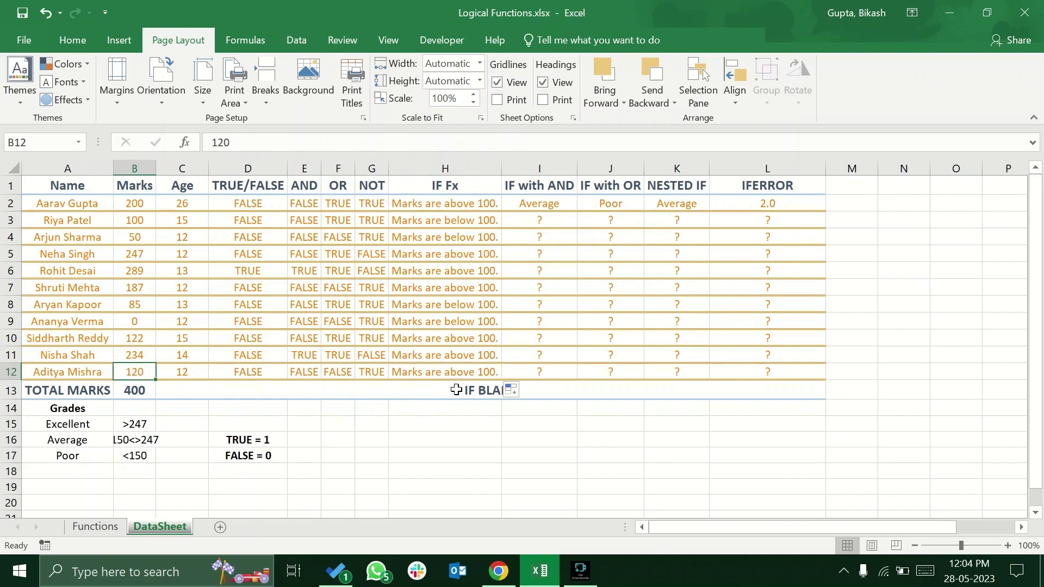
{"action": "left_click", "coordinate": [468, 372]}
{"action": "left_click", "coordinate": [138, 323]}
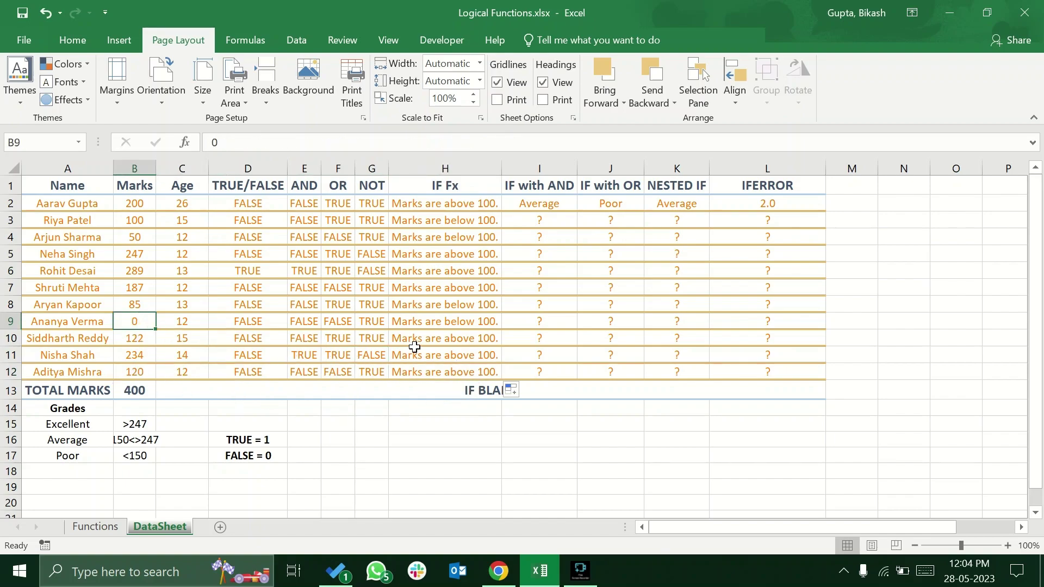
{"action": "left_click", "coordinate": [432, 325]}
{"action": "left_click", "coordinate": [433, 340]}
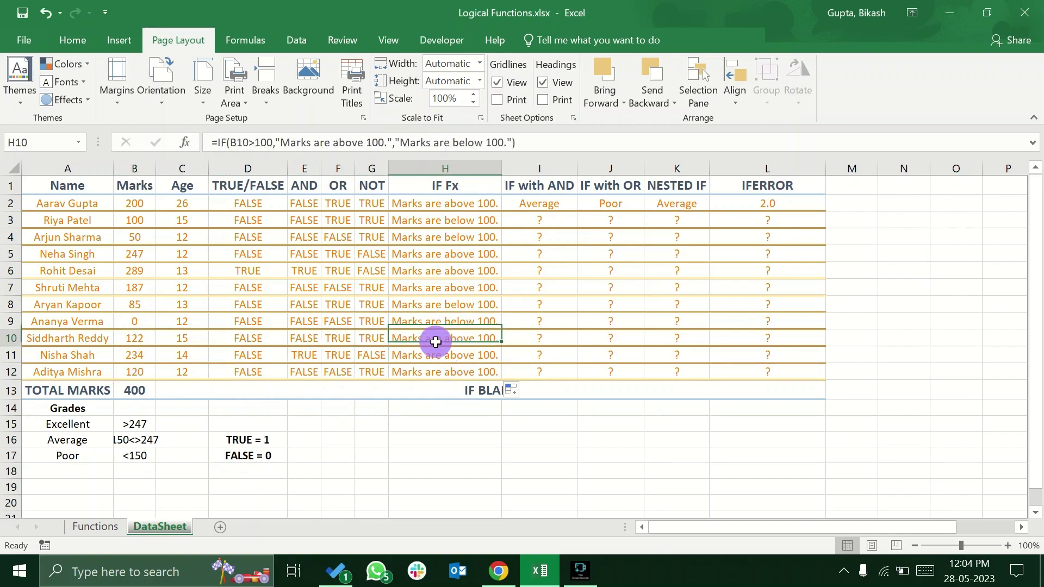
- Review the IF formula in H2, NESTED IF in K2 and IF with AND in I2, and return to the Functions sheet
{"action": "left_click_drag", "start_coordinate": [454, 205], "coordinate": [466, 186]}
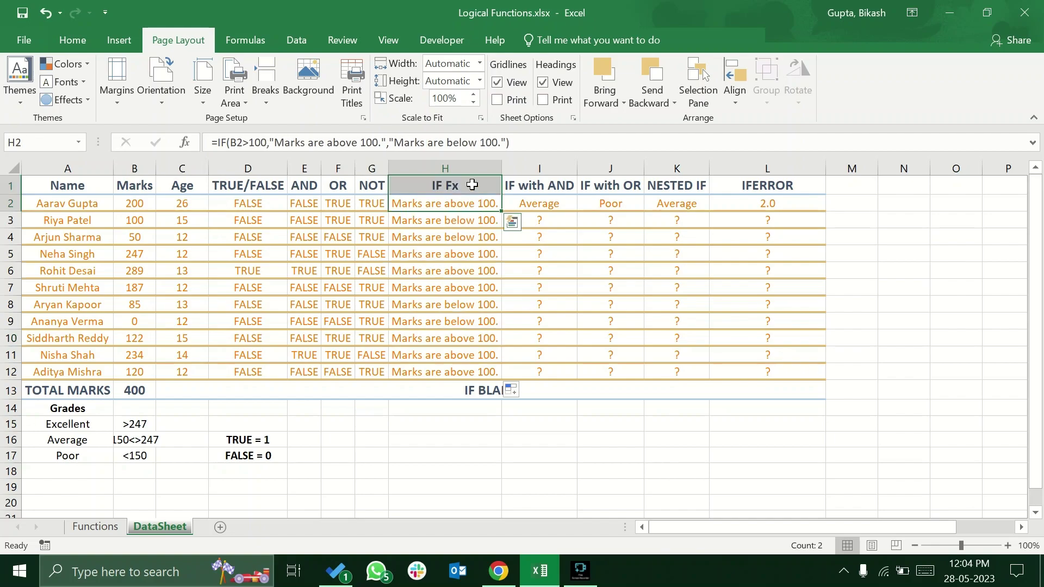
{"action": "left_click", "coordinate": [468, 185]}
{"action": "left_click", "coordinate": [451, 208]}
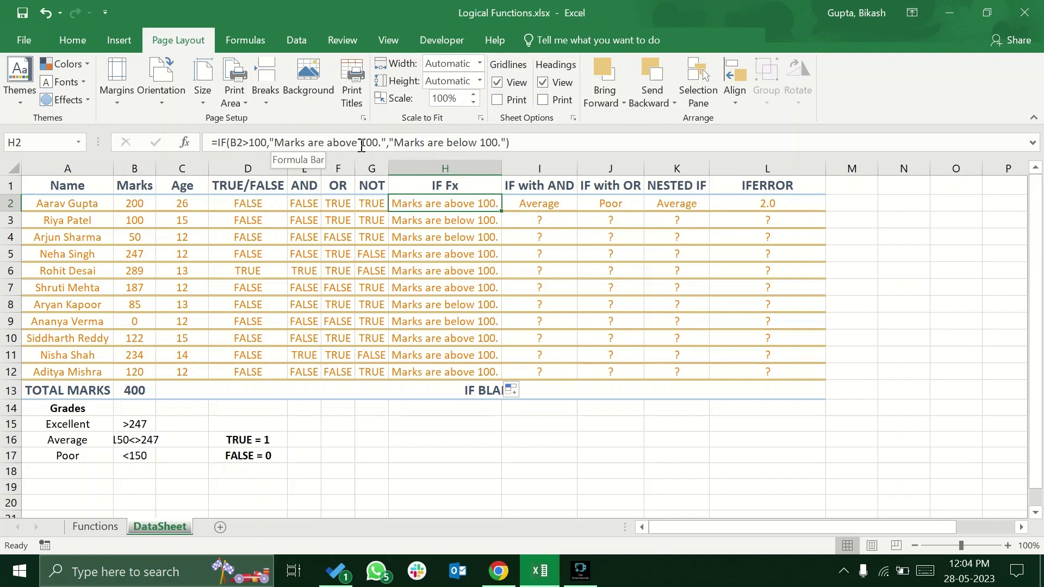
{"action": "left_click", "coordinate": [397, 144]}
{"action": "key", "text": "Escape"}
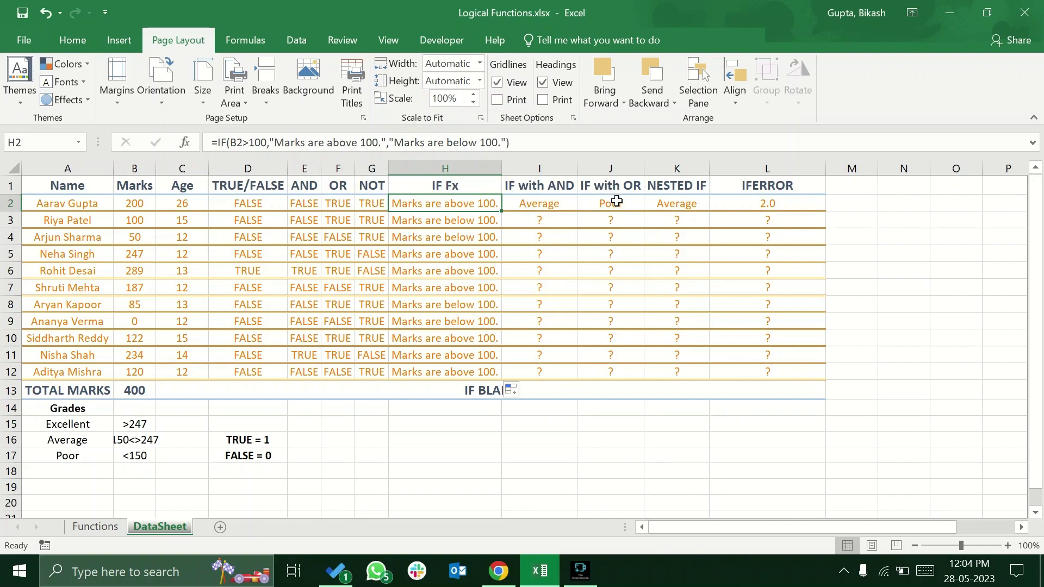
{"action": "left_click", "coordinate": [686, 207]}
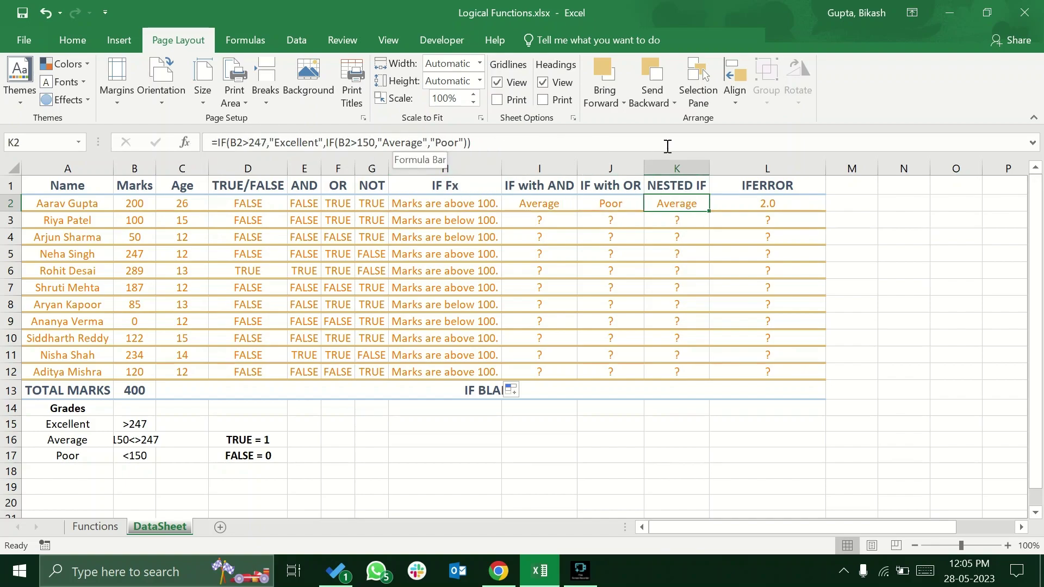
{"action": "left_click", "coordinate": [540, 204]}
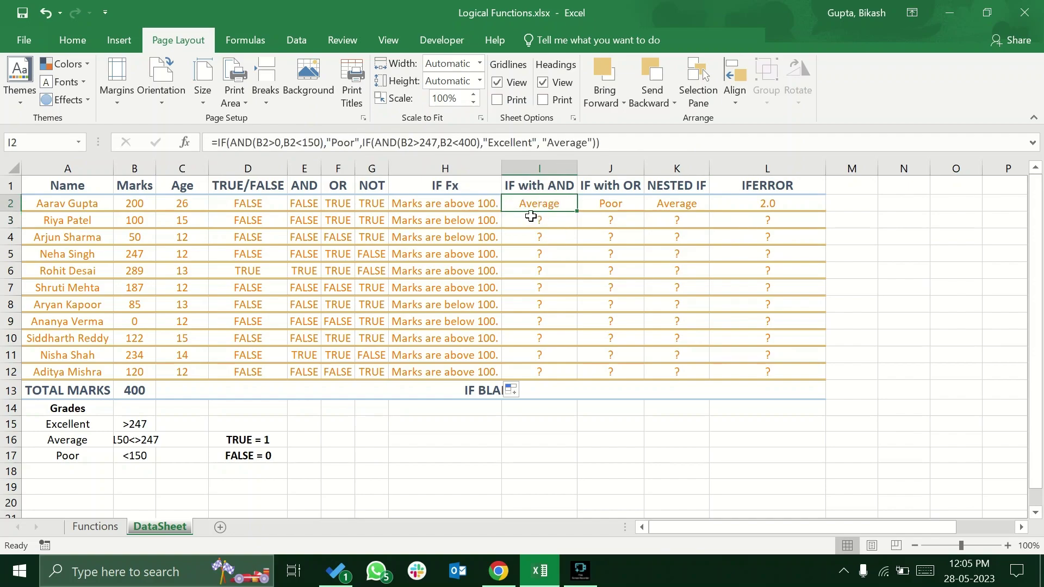
{"action": "left_click", "coordinate": [103, 527]}
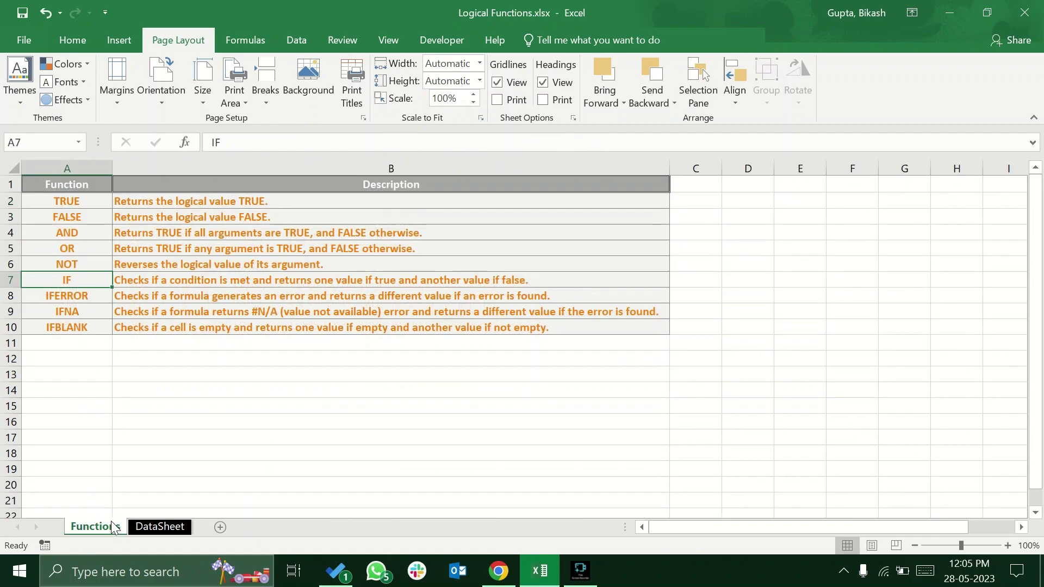
- Return to DataSheet and compare the IF formula in H2 with the IF with AND formula in I2
{"action": "left_click", "coordinate": [145, 527]}
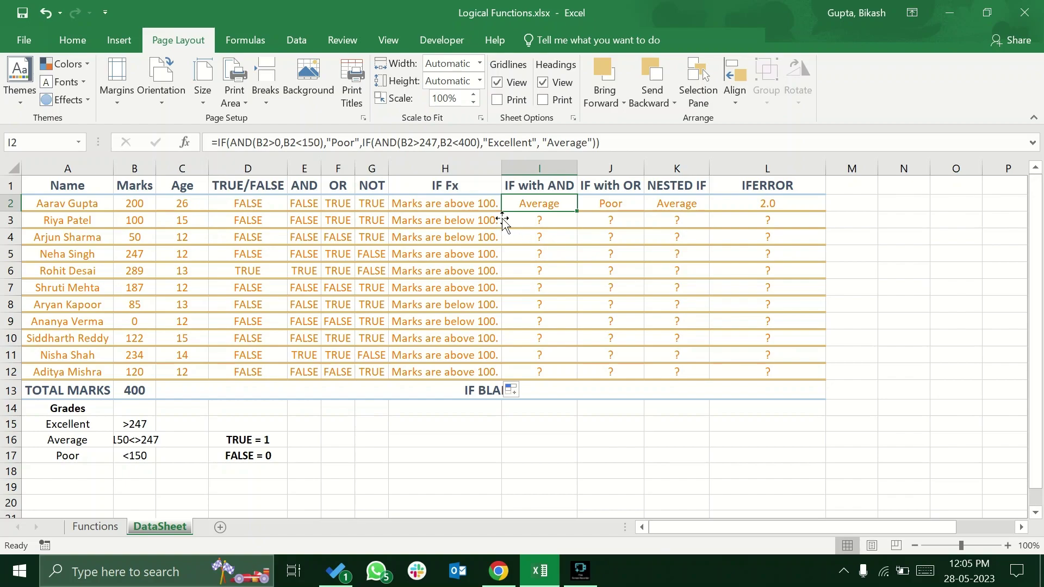
{"action": "left_click", "coordinate": [471, 204]}
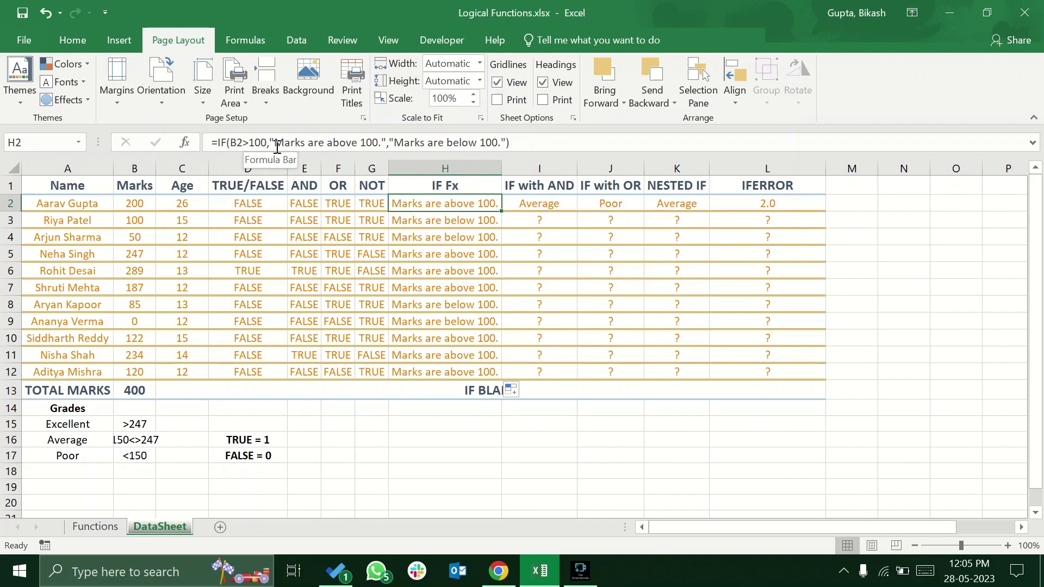
{"action": "left_click", "coordinate": [530, 205]}
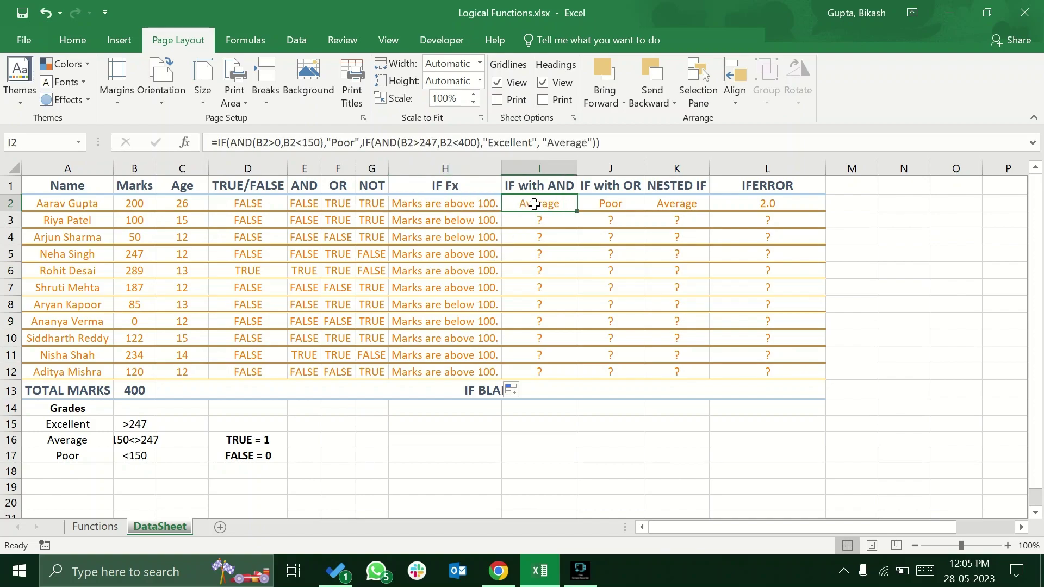
{"action": "left_click", "coordinate": [267, 142]}
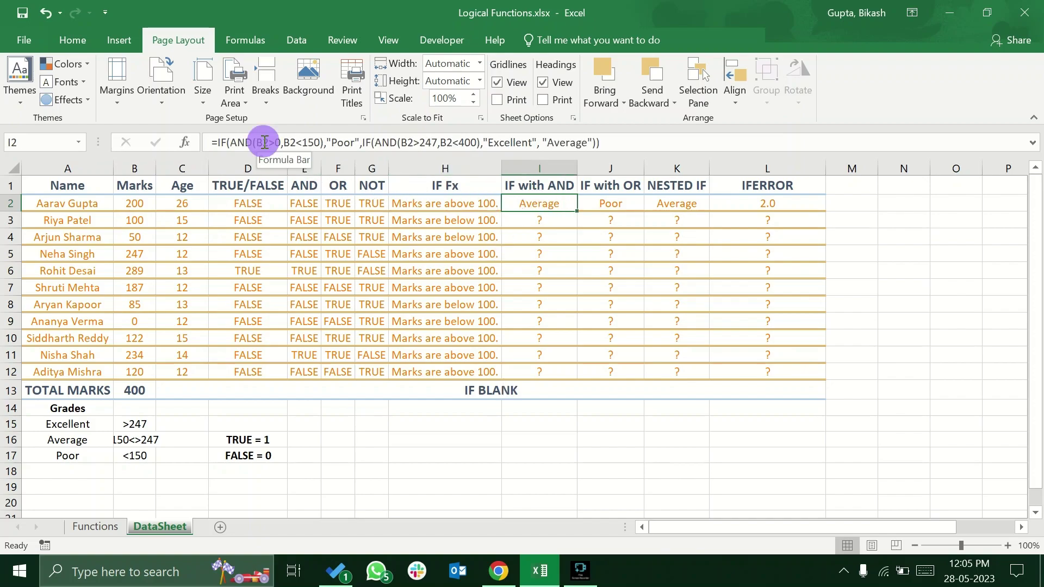
{"action": "left_click", "coordinate": [306, 143]}
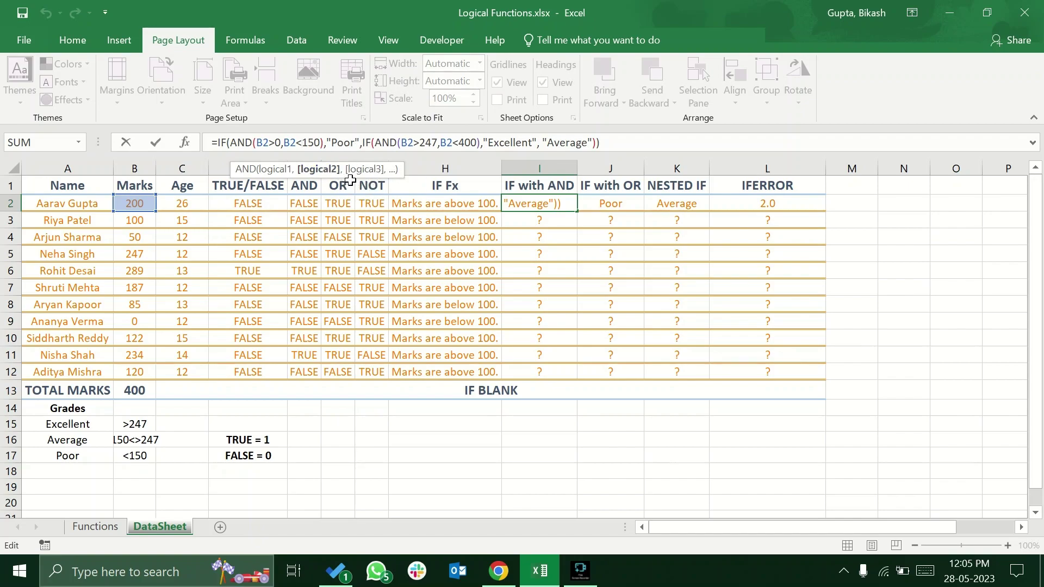
{"action": "key", "text": "ctrl+Return"}
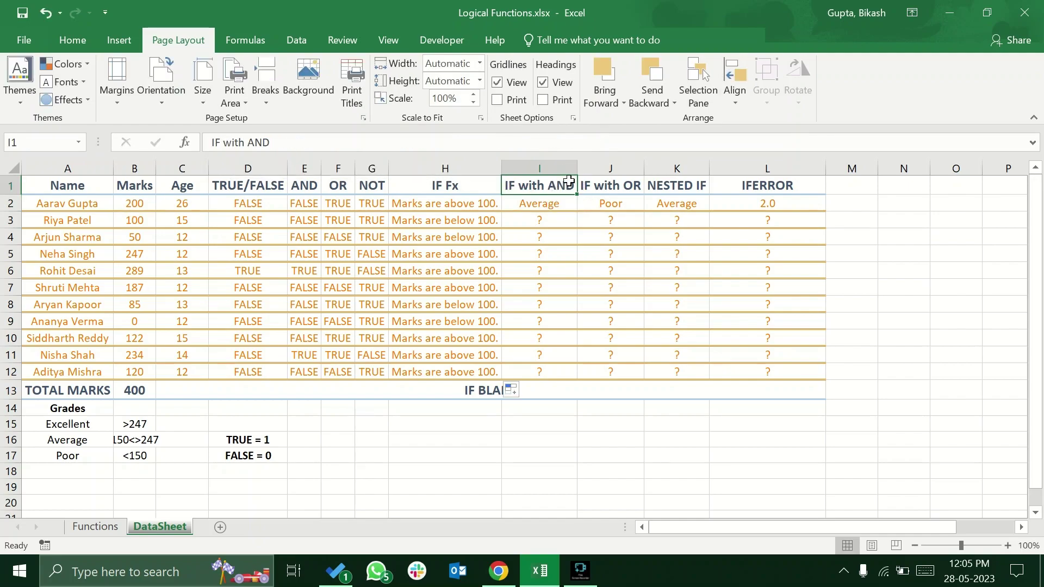
{"action": "left_click", "coordinate": [560, 189]}
{"action": "left_click", "coordinate": [551, 205]}
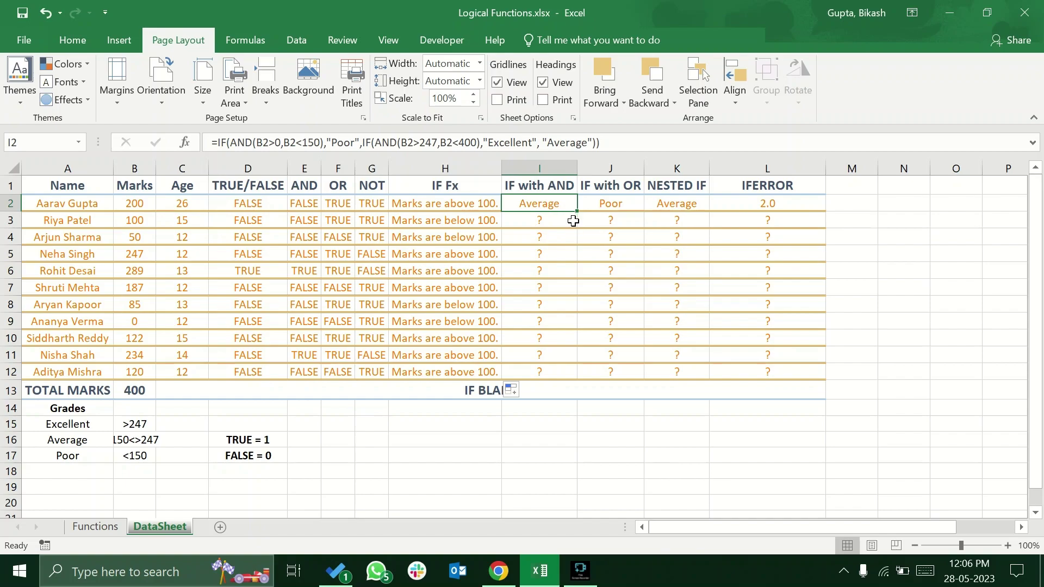
{"action": "left_click", "coordinate": [561, 187]}
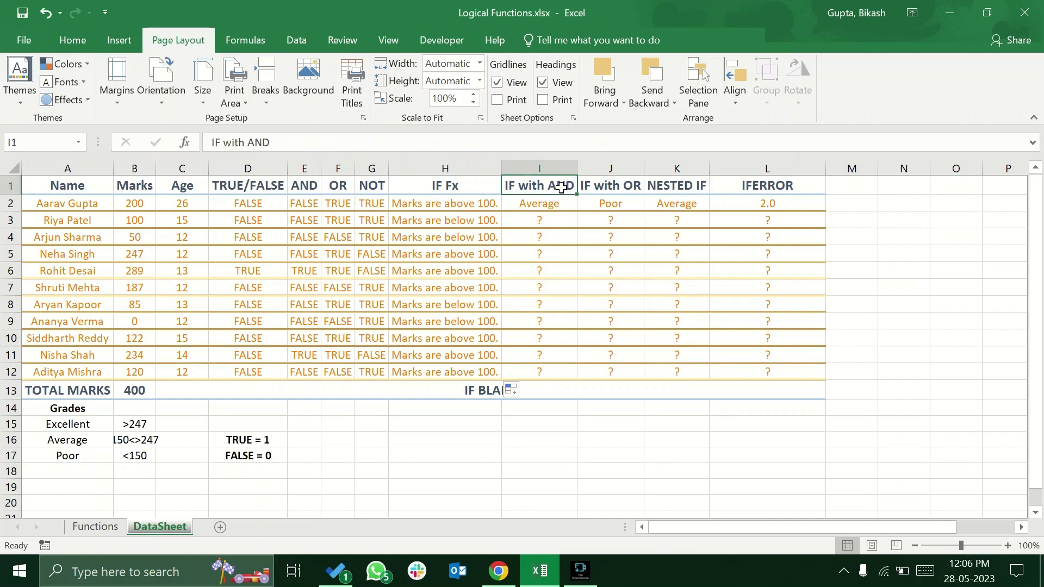
{"action": "left_click", "coordinate": [560, 204]}
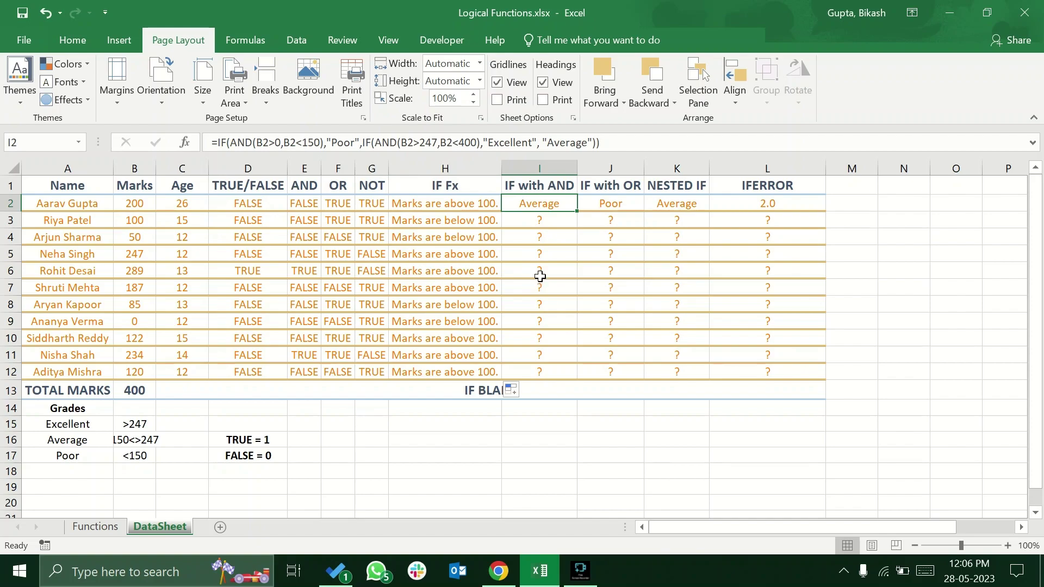
- Open the I2 formula and examine its first test, AND(B2>0,B2<150), with its true value "Poor"
{"action": "double_click", "coordinate": [530, 201]}
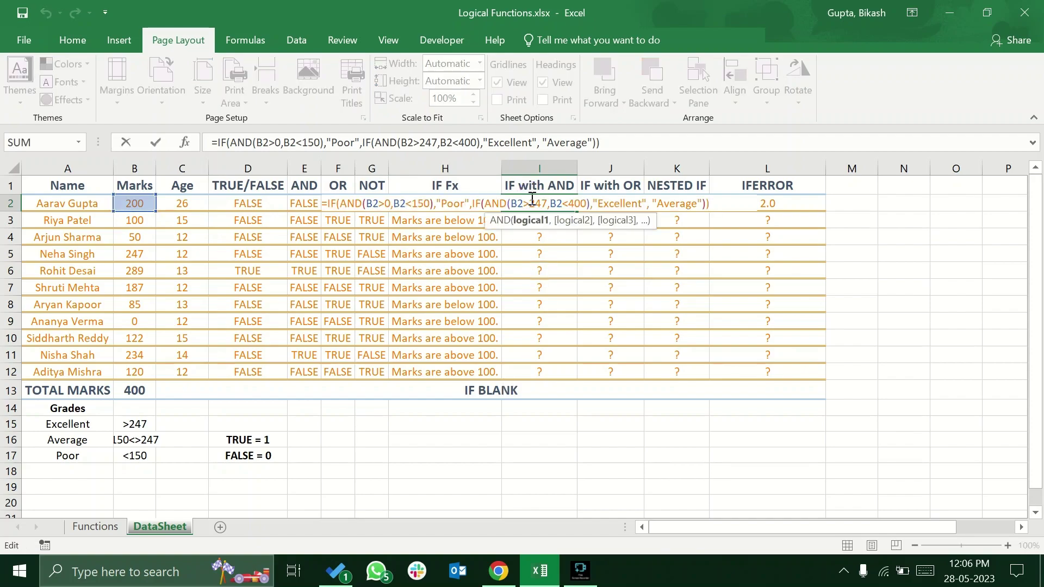
{"action": "left_click", "coordinate": [237, 143]}
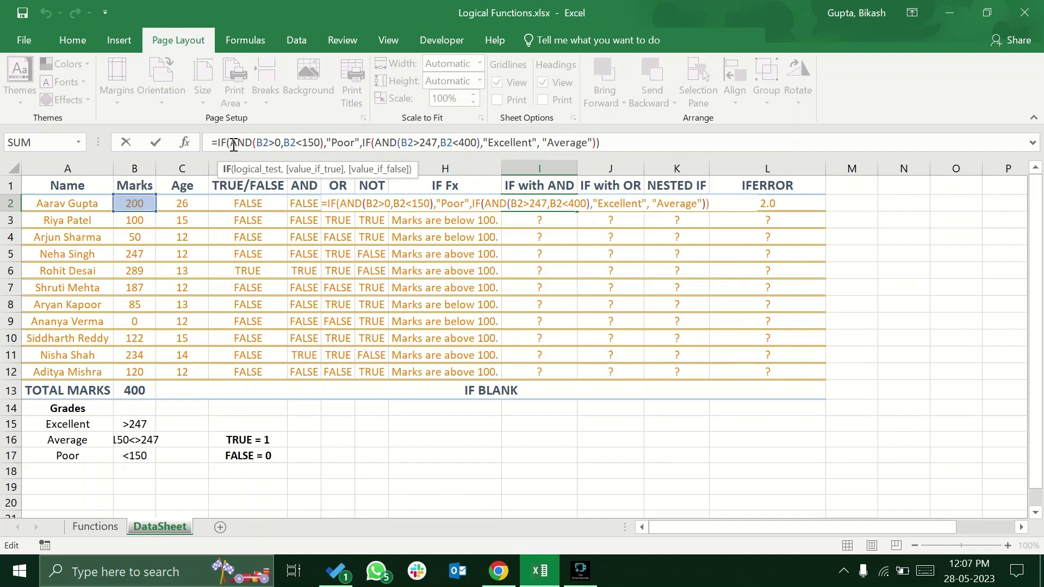
{"action": "left_click", "coordinate": [247, 144]}
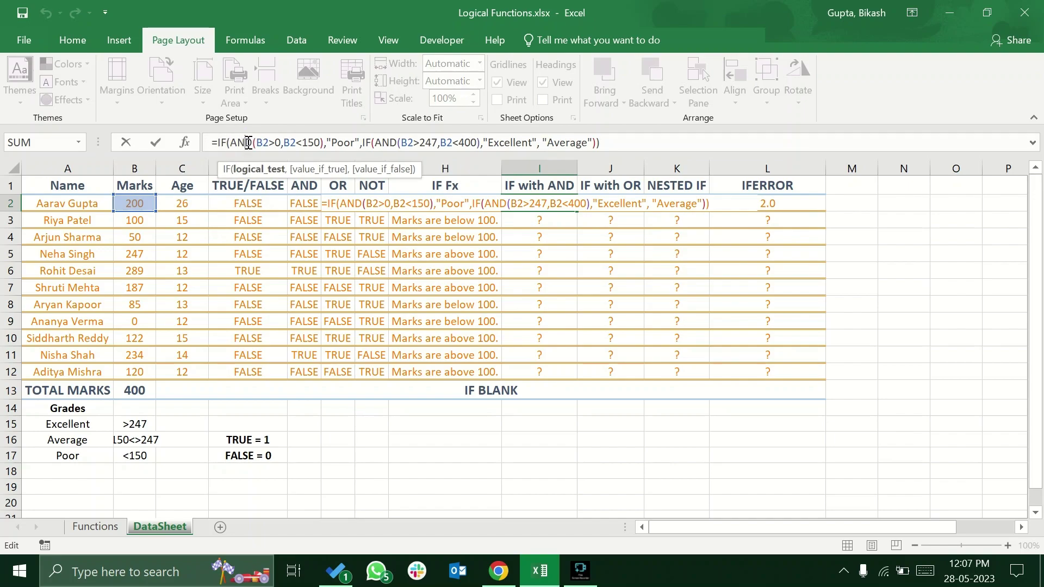
{"action": "left_click", "coordinate": [268, 143]}
{"action": "left_click", "coordinate": [242, 145]}
{"action": "left_click", "coordinate": [262, 143]}
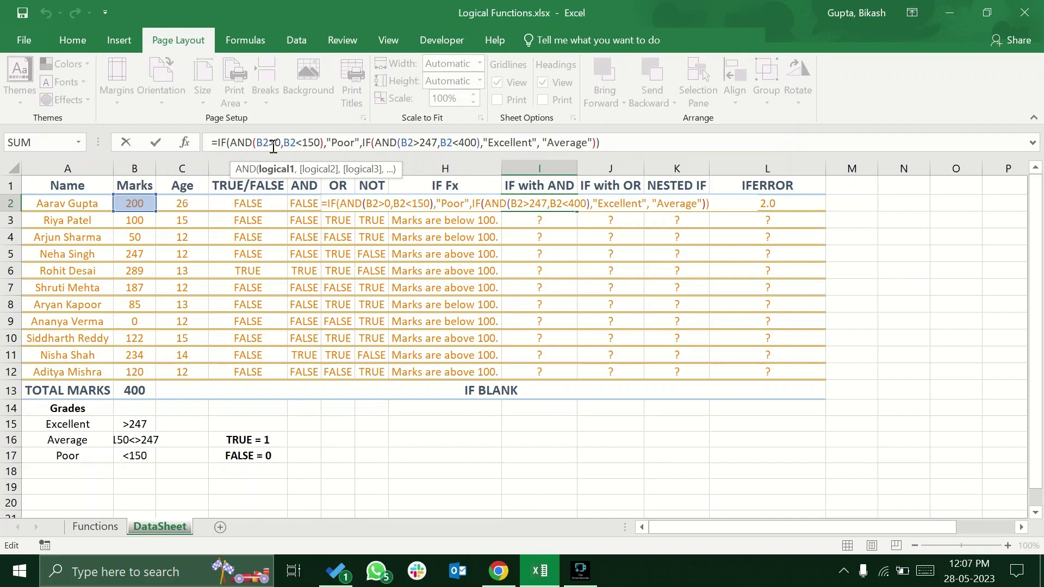
{"action": "left_click", "coordinate": [276, 145]}
{"action": "left_click", "coordinate": [289, 145]}
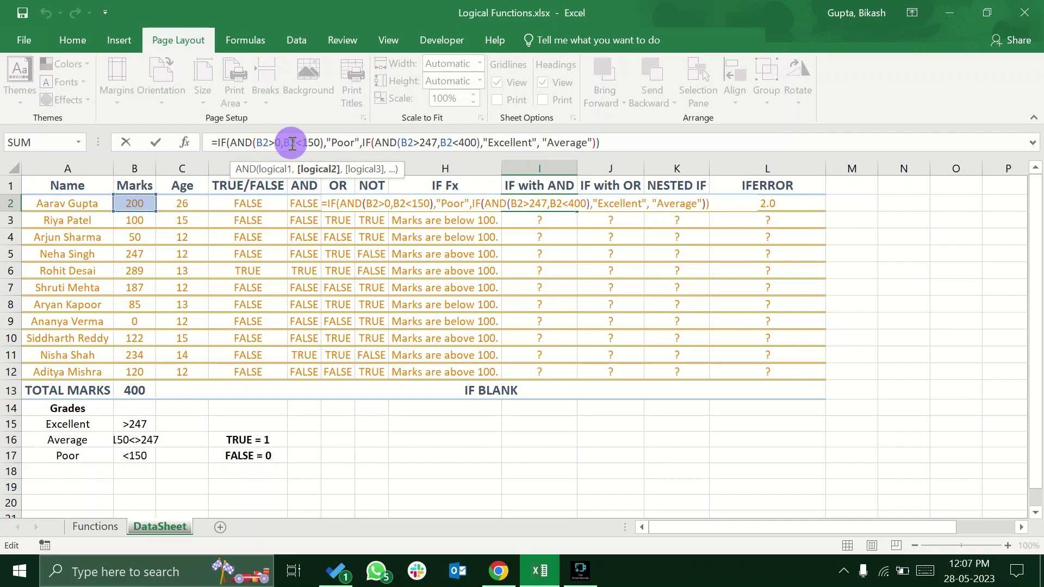
{"action": "left_click", "coordinate": [261, 141]}
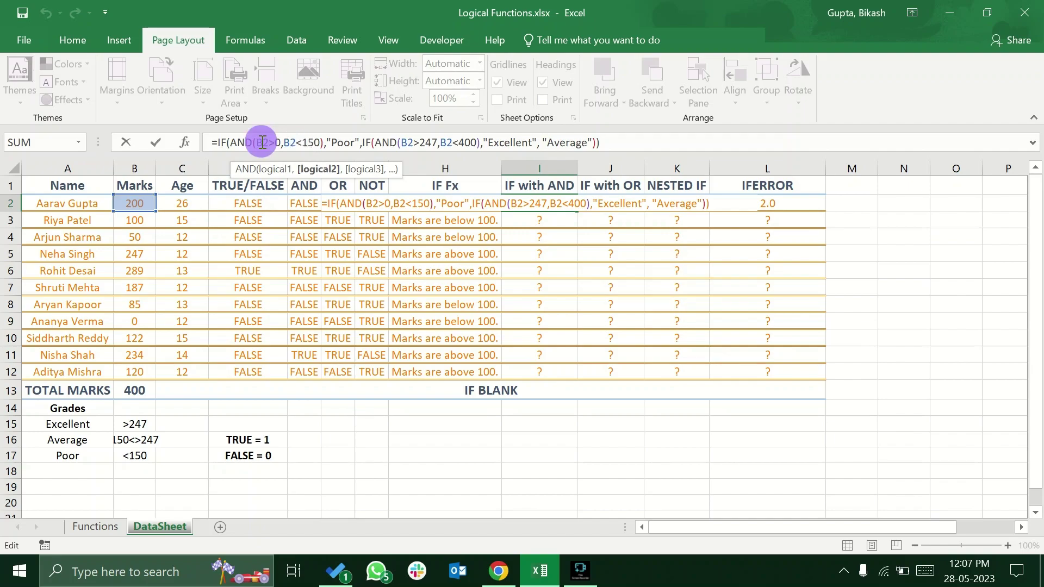
{"action": "left_click", "coordinate": [295, 140]}
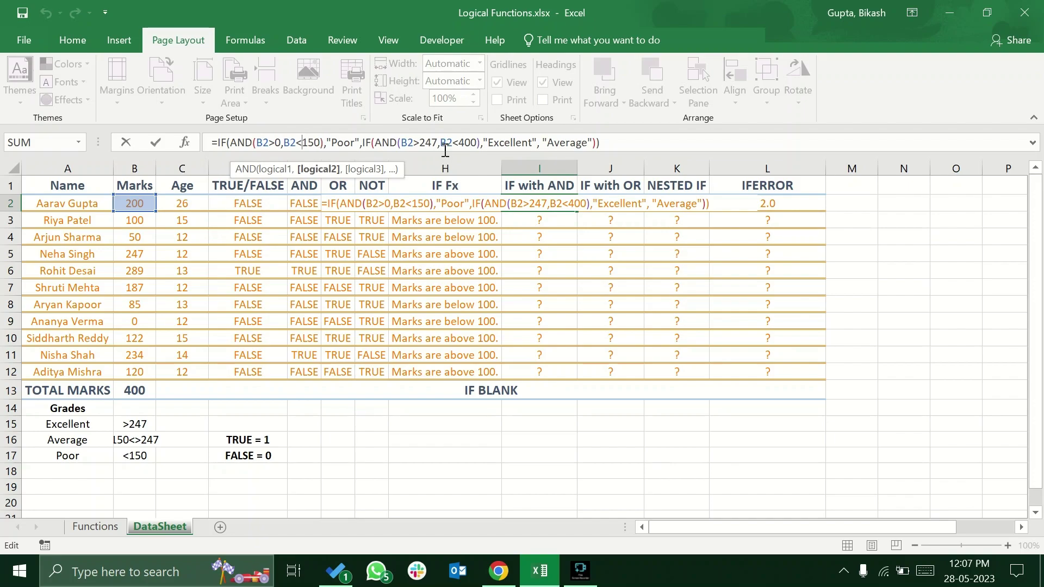
{"action": "left_click", "coordinate": [313, 147]}
{"action": "left_click", "coordinate": [338, 140]}
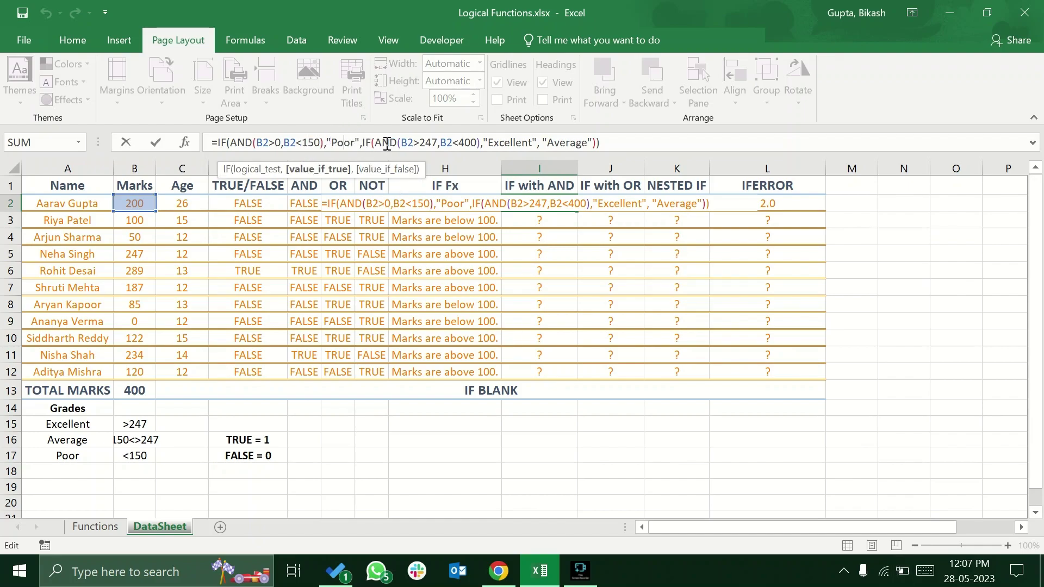
- Examine the inner IF of the I2 formula: AND(B2>247,B2<400) with "Excellent" and "Average" as its true and false values
{"action": "left_click", "coordinate": [372, 140]}
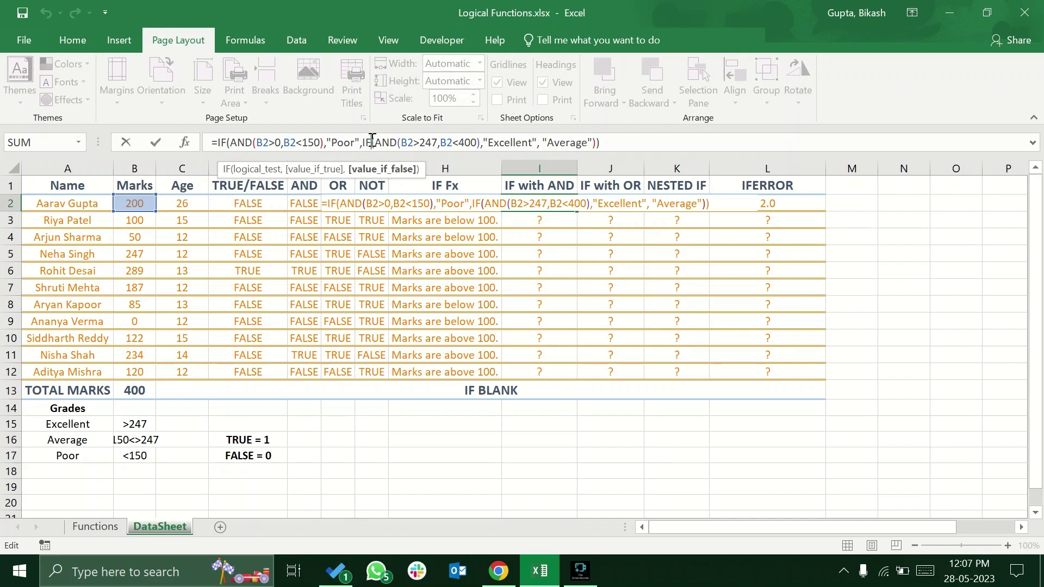
{"action": "left_click", "coordinate": [396, 144]}
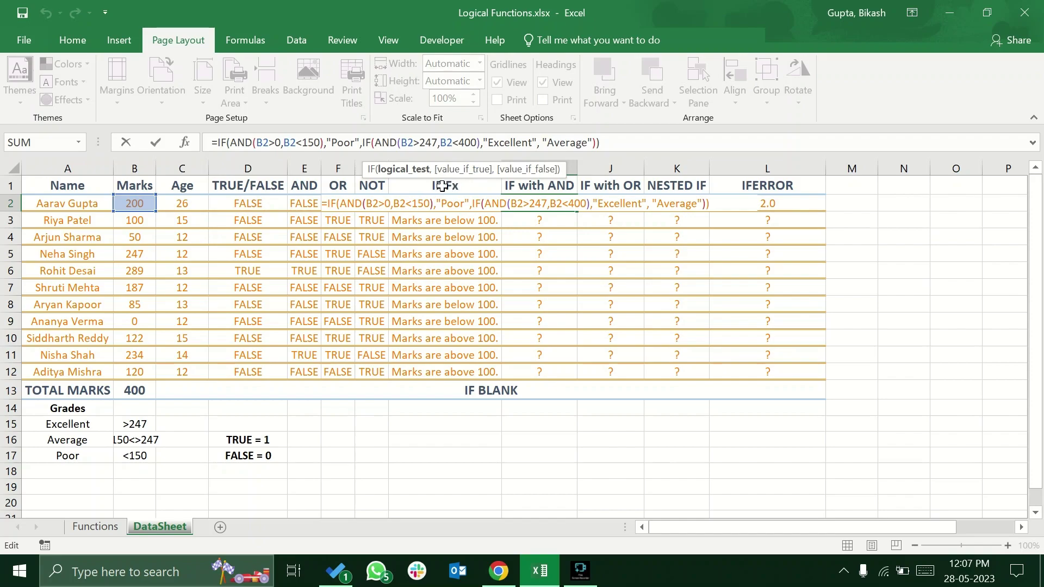
{"action": "left_click", "coordinate": [415, 144]}
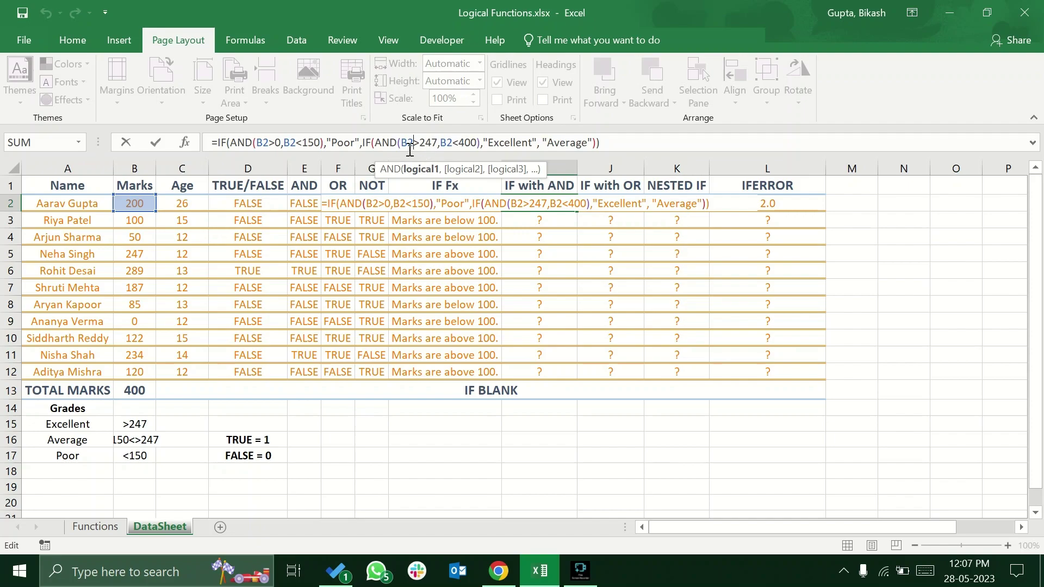
{"action": "left_click", "coordinate": [463, 143]}
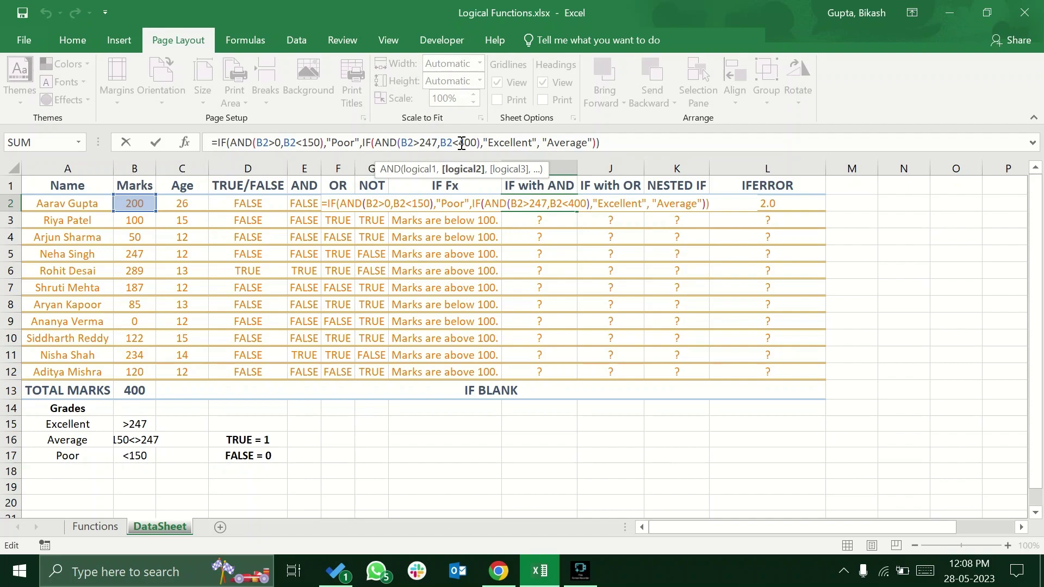
{"action": "left_click", "coordinate": [500, 142]}
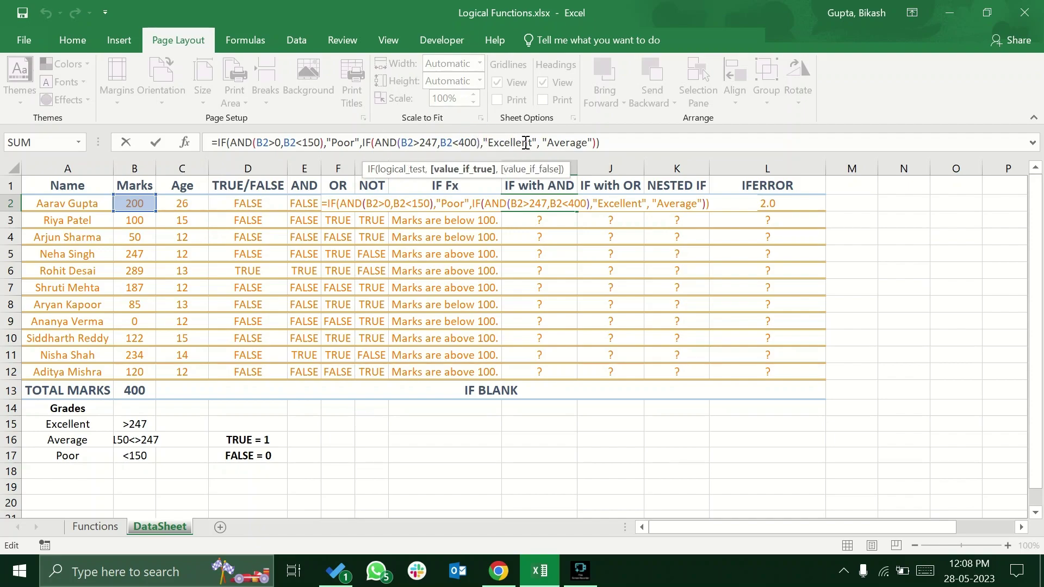
{"action": "left_click", "coordinate": [559, 143]}
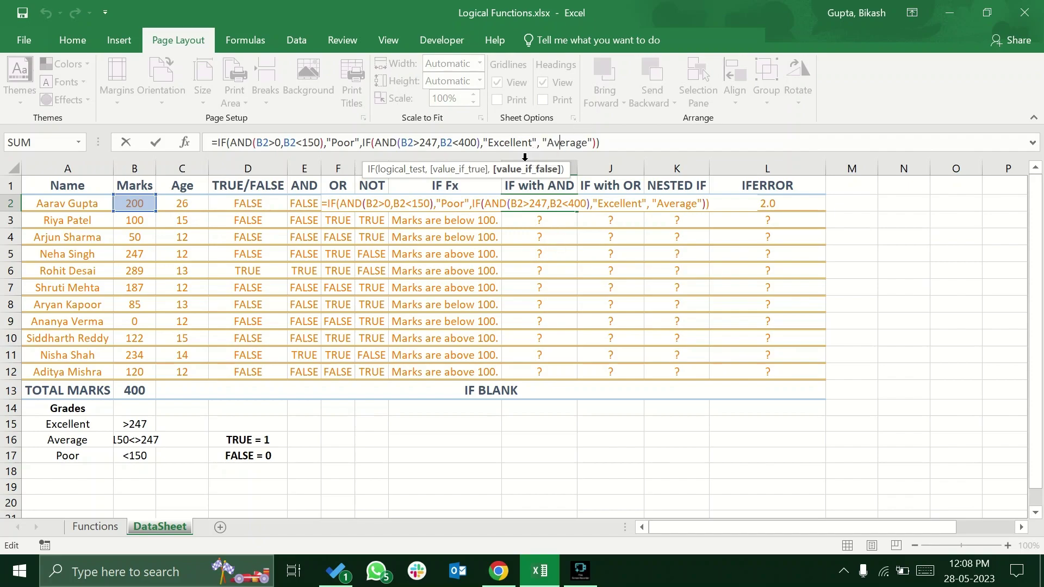
- Review how the I2 formula's "Poor" and "Excellent" tests lead to the "Average" fallback for the marks in B2
{"action": "left_click", "coordinate": [298, 142]}
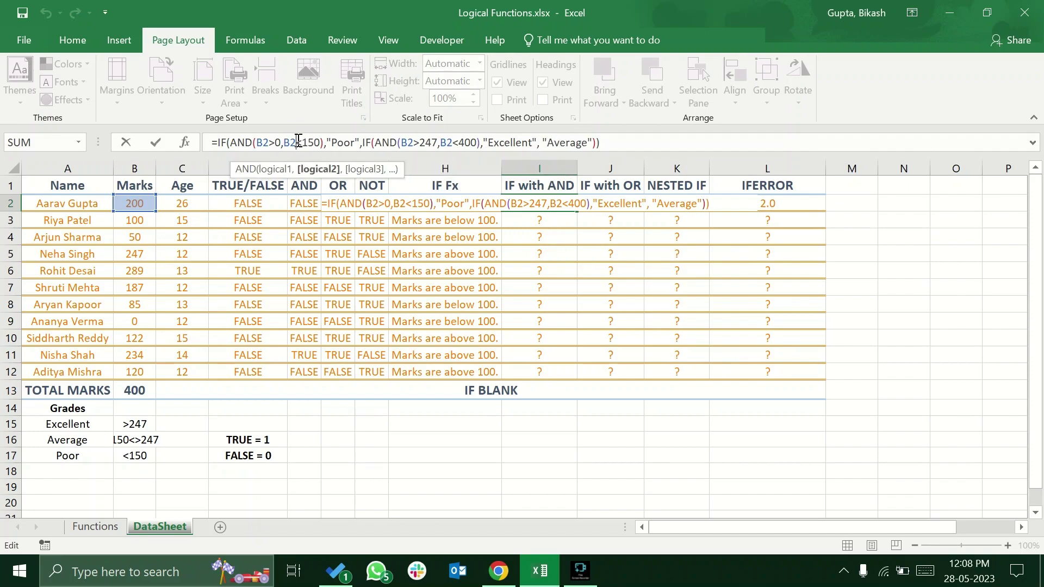
{"action": "left_click", "coordinate": [249, 142]}
{"action": "left_click_drag", "start_coordinate": [236, 143], "coordinate": [538, 142]}
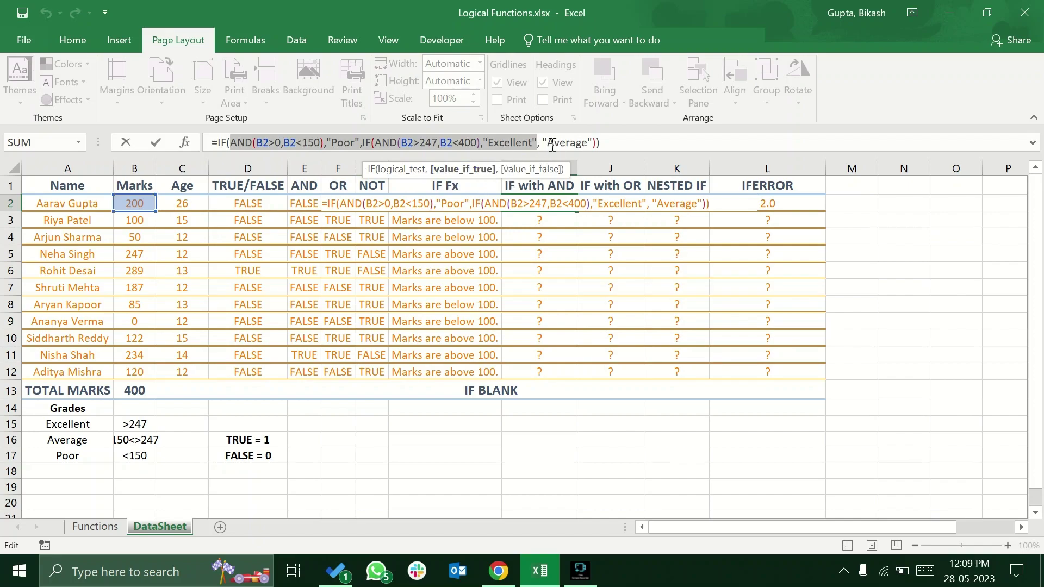
{"action": "left_click", "coordinate": [574, 143]}
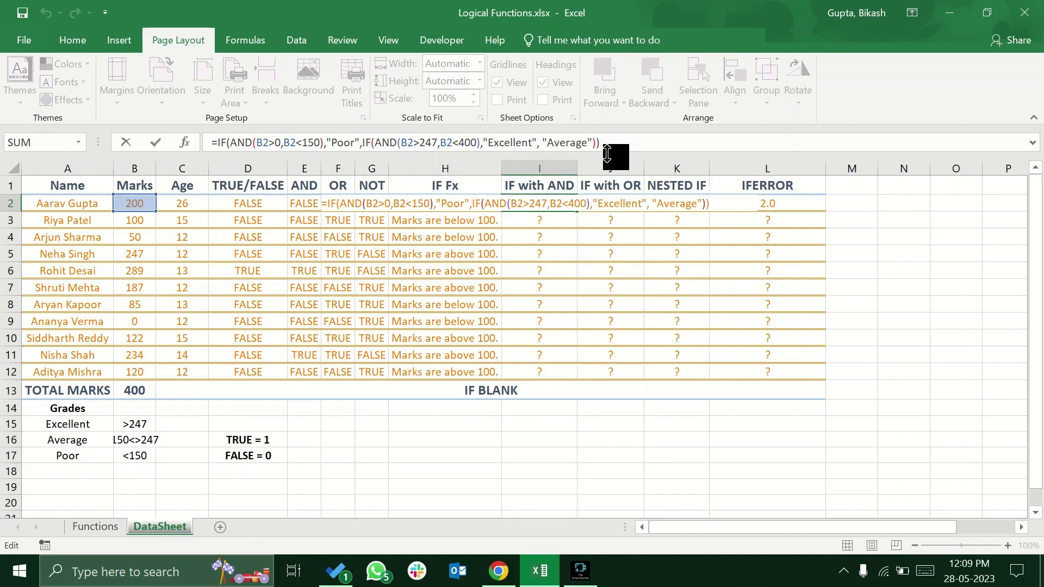
{"action": "key", "text": "Return"}
{"action": "left_click", "coordinate": [557, 201]}
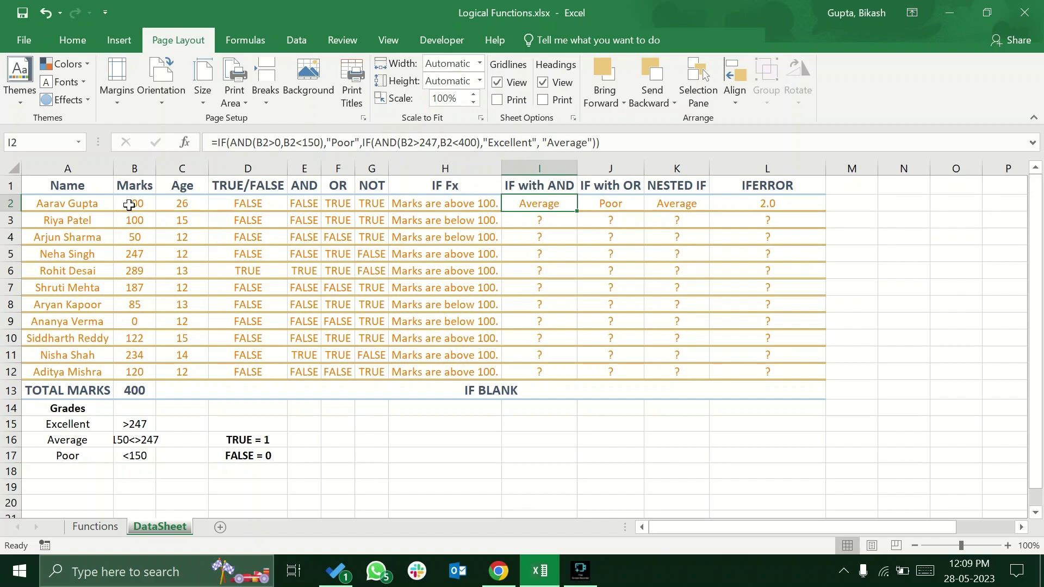
{"action": "left_click", "coordinate": [565, 142]}
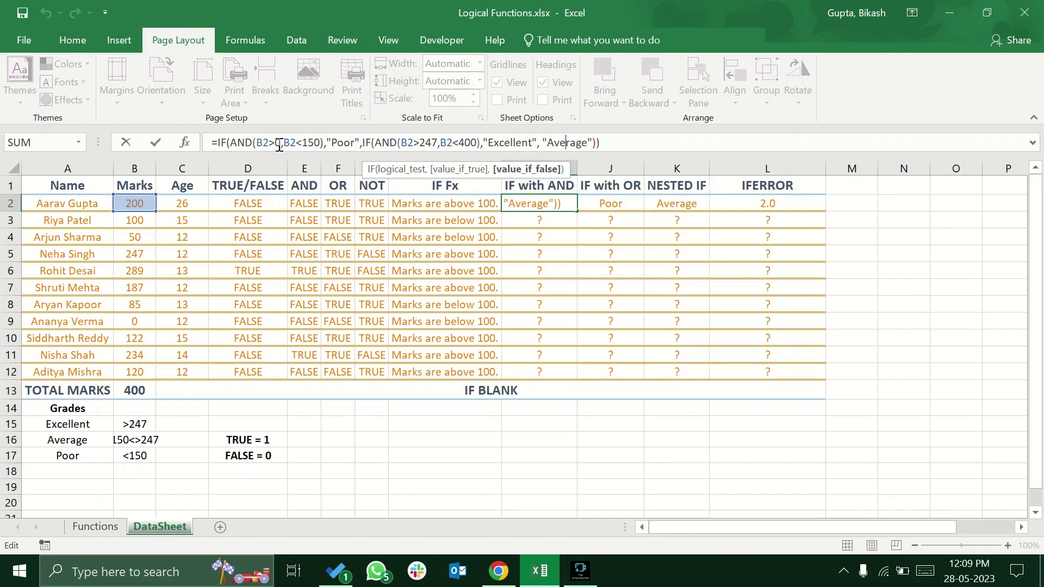
{"action": "left_click_drag", "start_coordinate": [537, 143], "coordinate": [229, 143]}
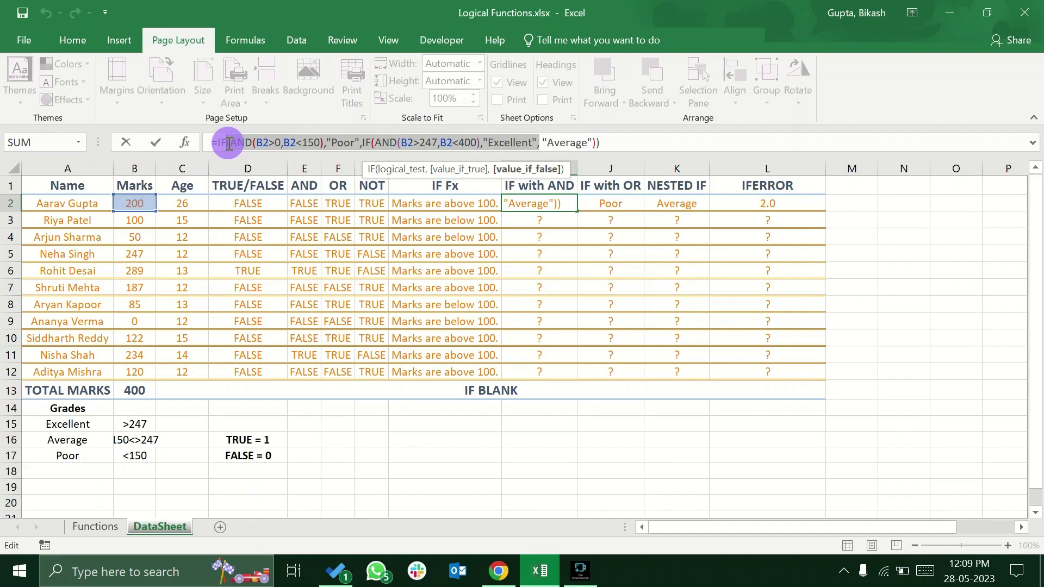
{"action": "left_click", "coordinate": [584, 142]}
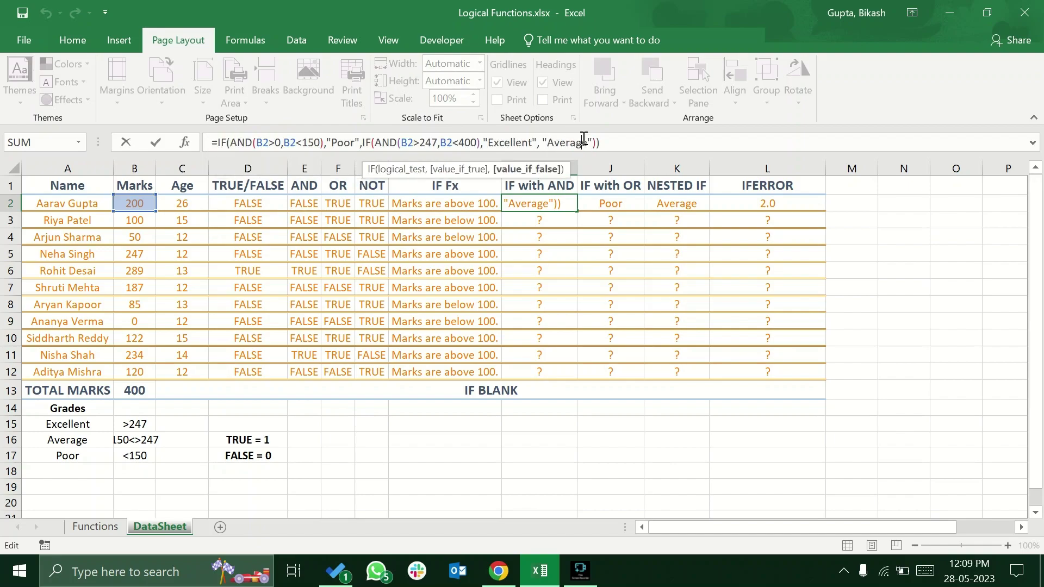
- Fill the IF with AND formula from I2 down through I12
{"action": "left_click", "coordinate": [533, 205]}
{"action": "key", "text": "ctrl+Return"}
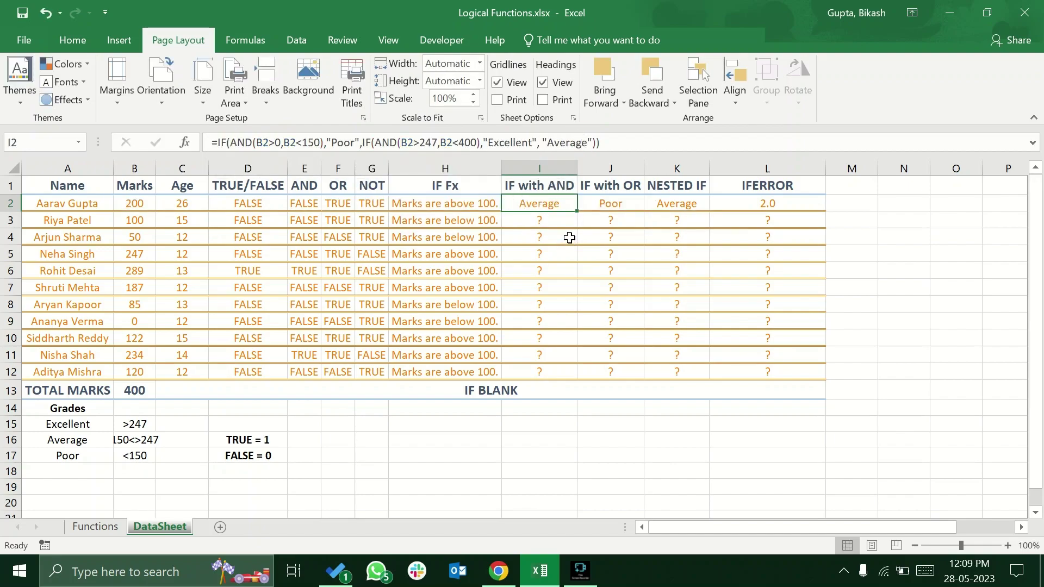
{"action": "left_click_drag", "start_coordinate": [576, 211], "coordinate": [566, 375]}
- Examine how the I3 formula grades the marks in B3, comparing AND(B3>0,B3<150) and its "Poor" value with AND(B3>247,B3<400)
{"action": "left_click", "coordinate": [554, 217]}
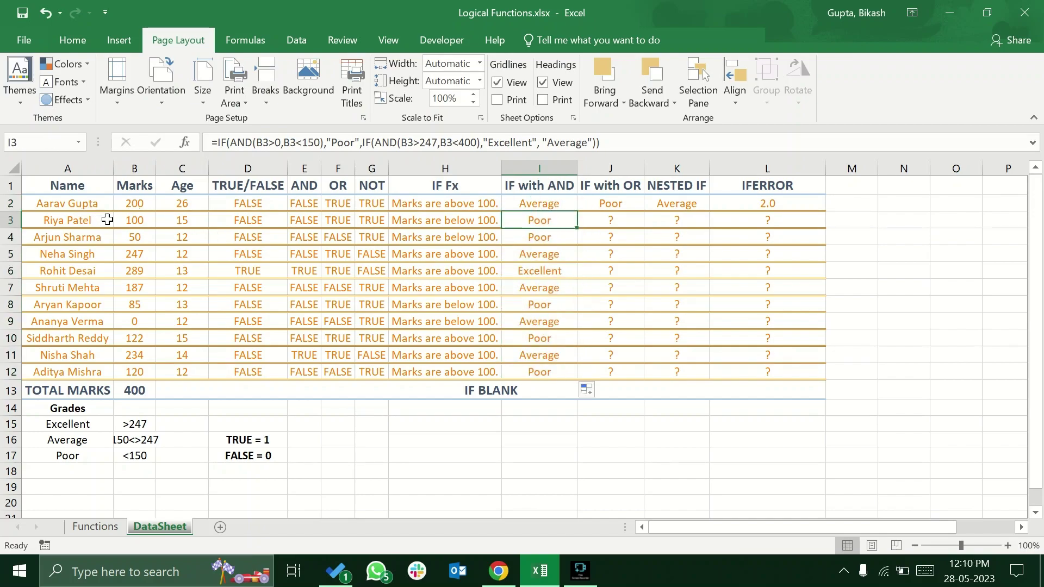
{"action": "left_click", "coordinate": [134, 220]}
{"action": "left_click", "coordinate": [518, 220]}
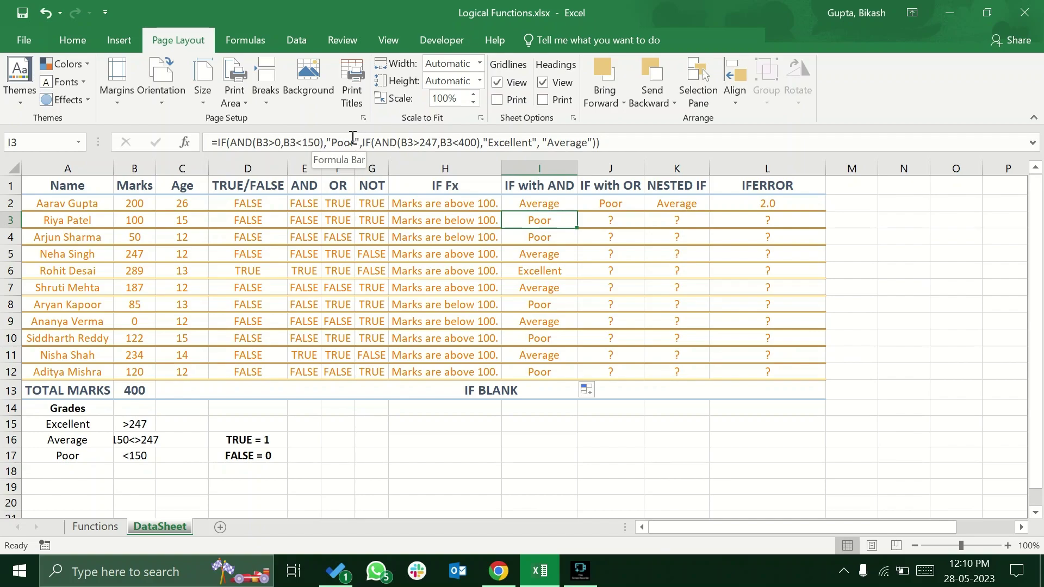
{"action": "left_click", "coordinate": [316, 143]}
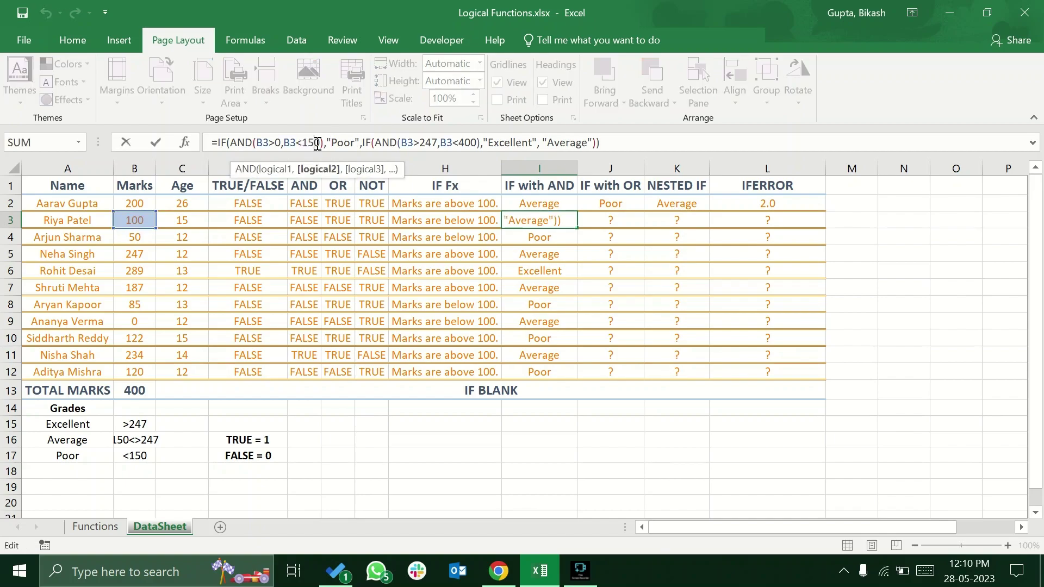
{"action": "left_click", "coordinate": [266, 142]}
{"action": "left_click_drag", "start_coordinate": [255, 142], "coordinate": [321, 143]}
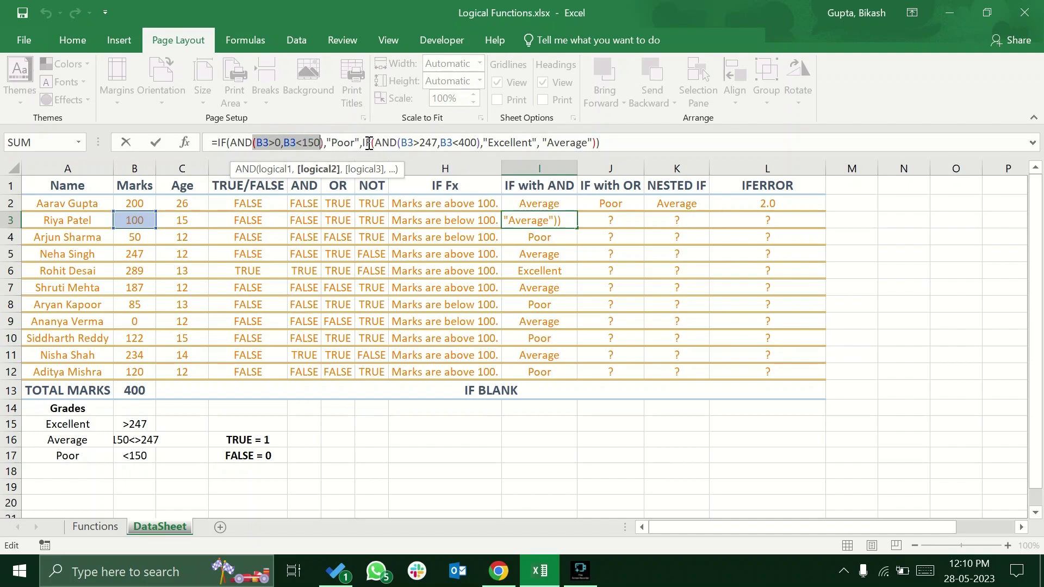
{"action": "left_click_drag", "start_coordinate": [374, 142], "coordinate": [477, 143]}
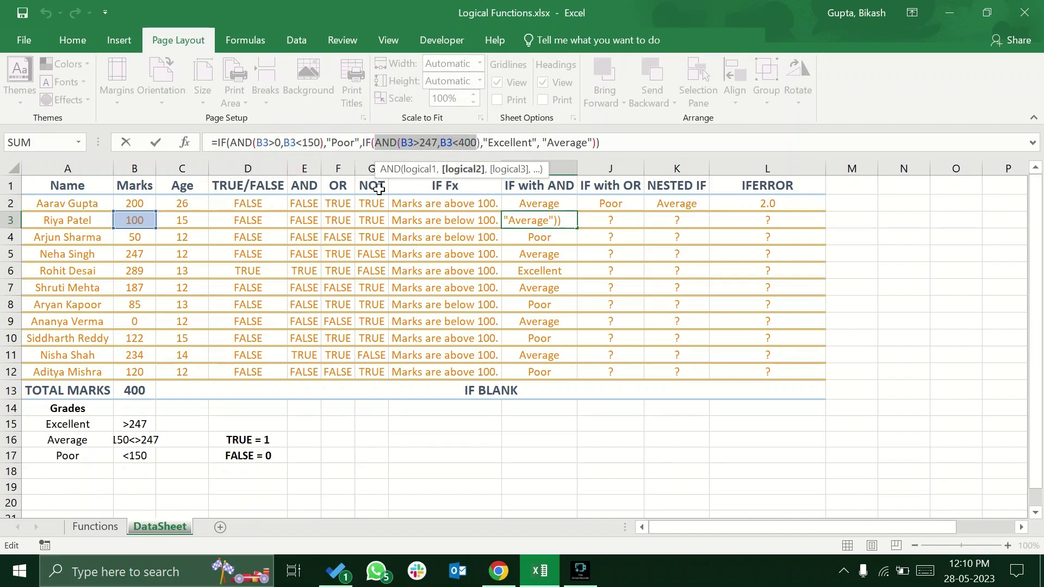
{"action": "left_click_drag", "start_coordinate": [256, 142], "coordinate": [321, 142]}
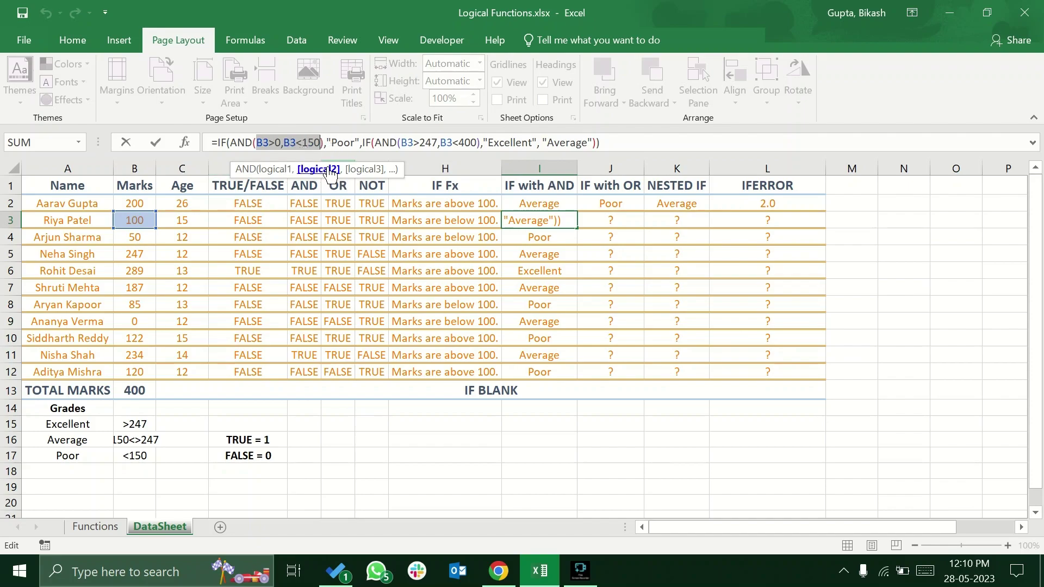
{"action": "left_click", "coordinate": [348, 143]}
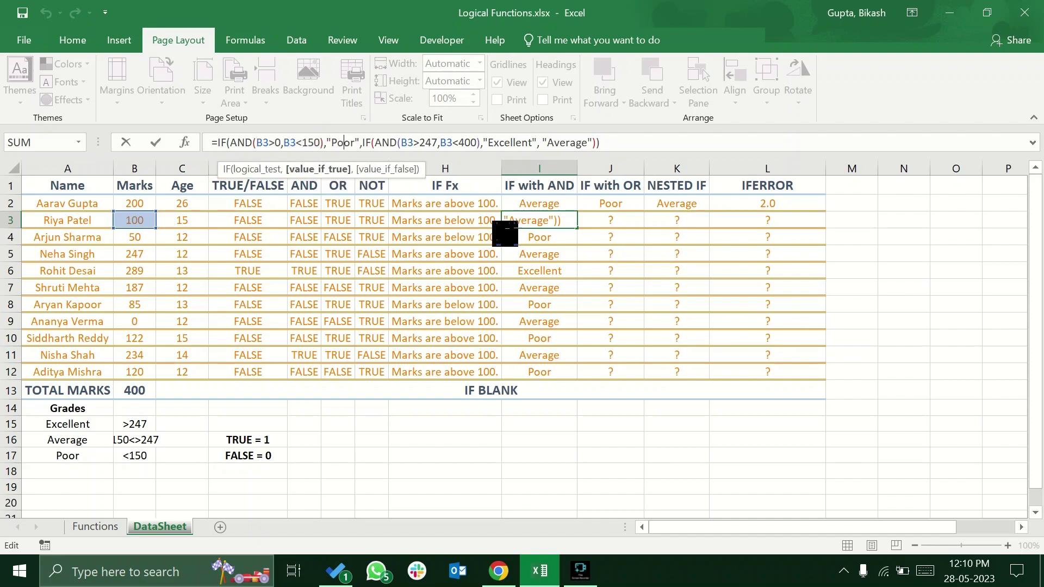
{"action": "key", "text": "Escape"}
- Check the filled IF with AND grades, comparing I6 with the marks in B6 and examining its inner AND(B6>247,B6<400) test
{"action": "left_click", "coordinate": [555, 239]}
{"action": "left_click", "coordinate": [536, 368]}
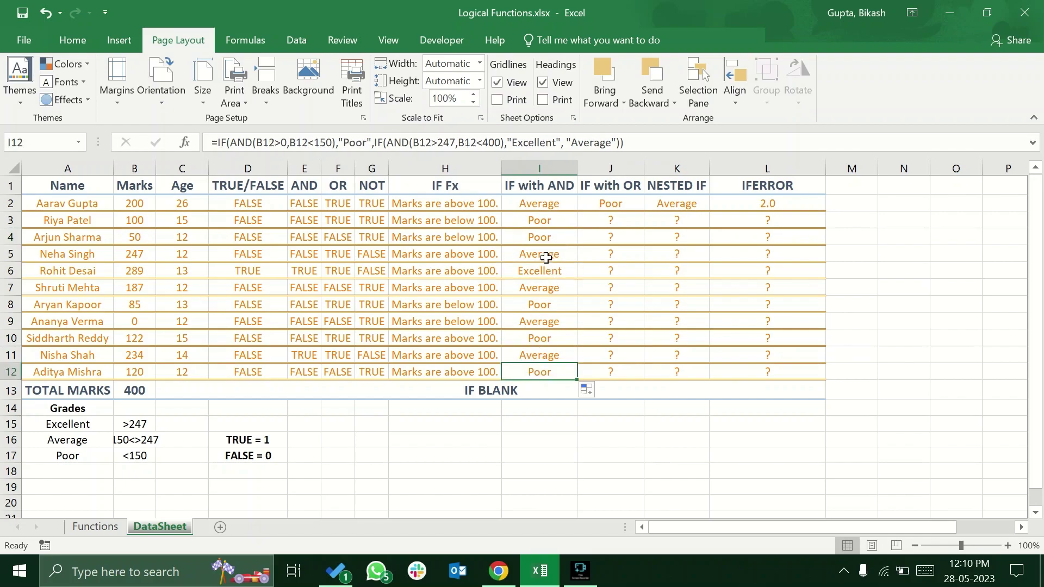
{"action": "left_click", "coordinate": [554, 273]}
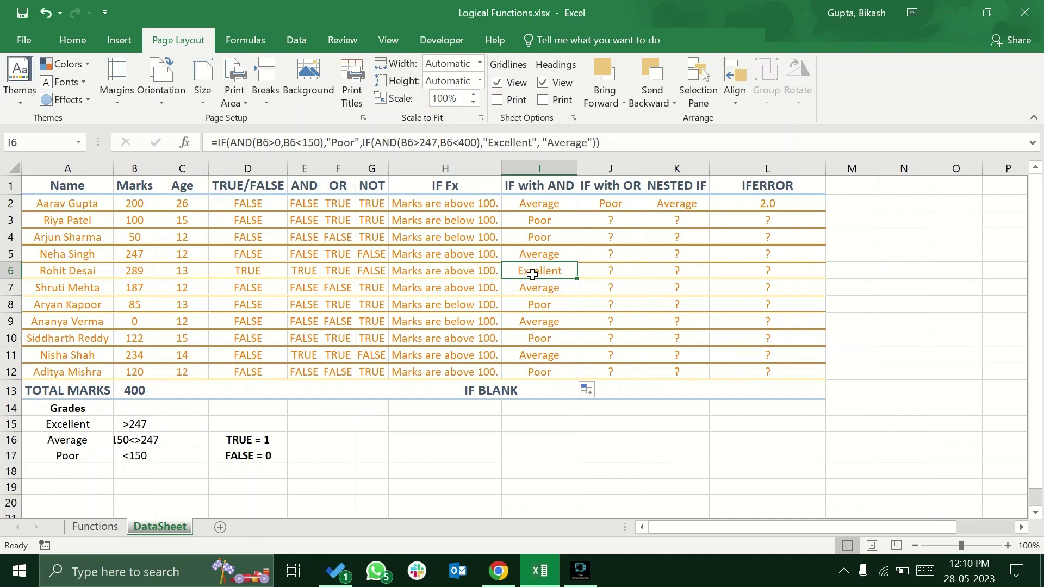
{"action": "left_click", "coordinate": [132, 273]}
{"action": "left_click", "coordinate": [508, 272]}
{"action": "left_click_drag", "start_coordinate": [374, 142], "coordinate": [536, 141]}
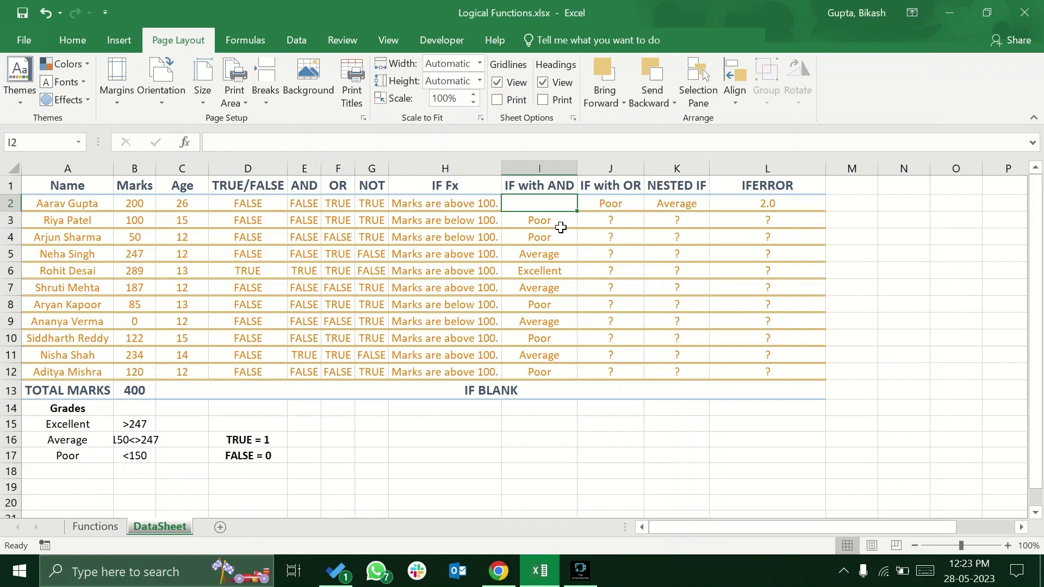
- Clear I2 and start a new formula there with =IF(AND(, comparing the arguments of IF and AND
{"action": "key", "text": "BackSpace"}
{"action": "key", "text": "Escape"}
{"action": "type", "text": "="}
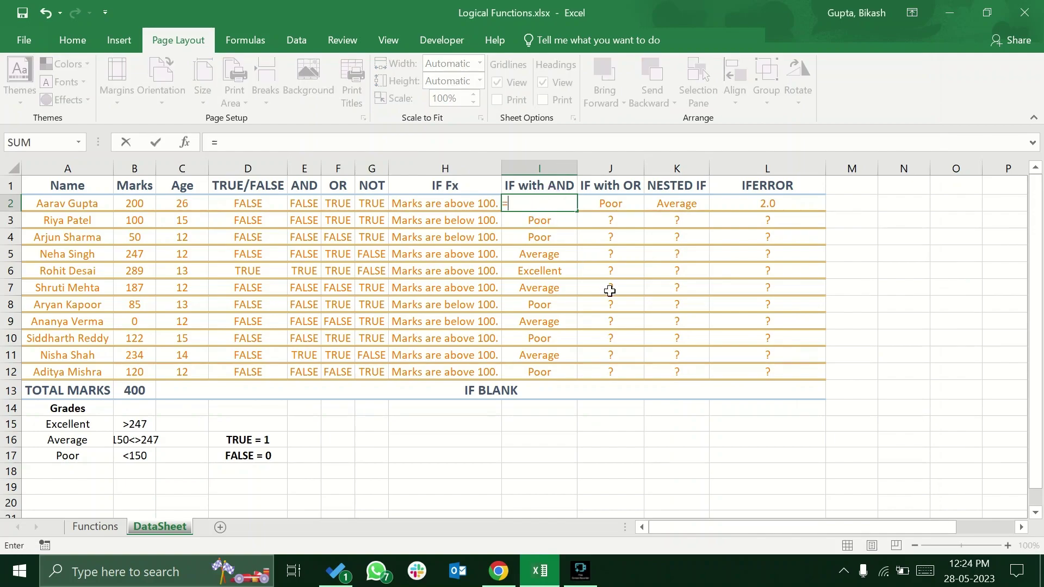
{"action": "type", "text": "IF("}
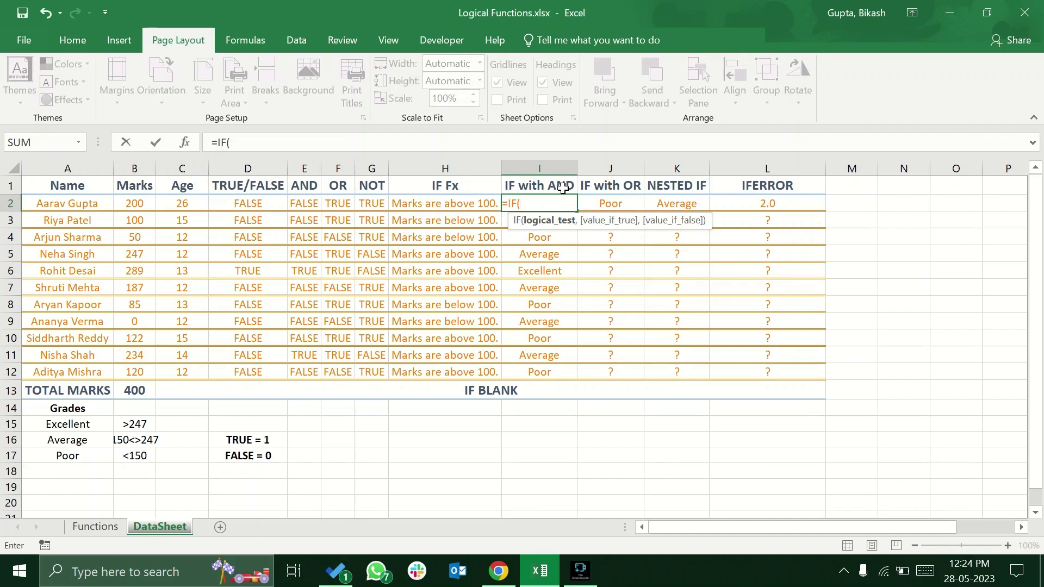
{"action": "type", "text": "ANd"}
{"action": "double_click", "coordinate": [575, 235]}
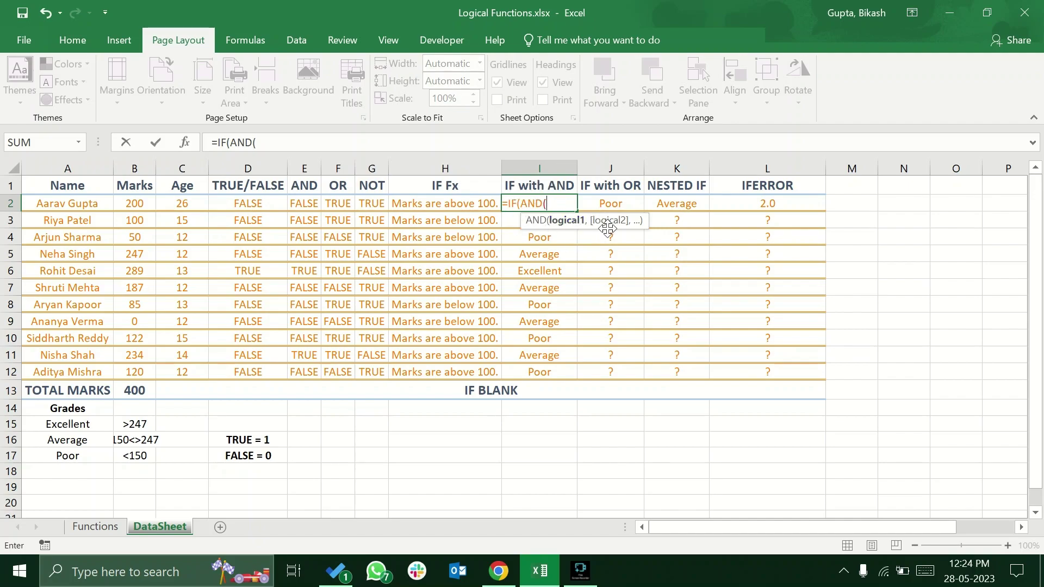
{"action": "left_click", "coordinate": [515, 204]}
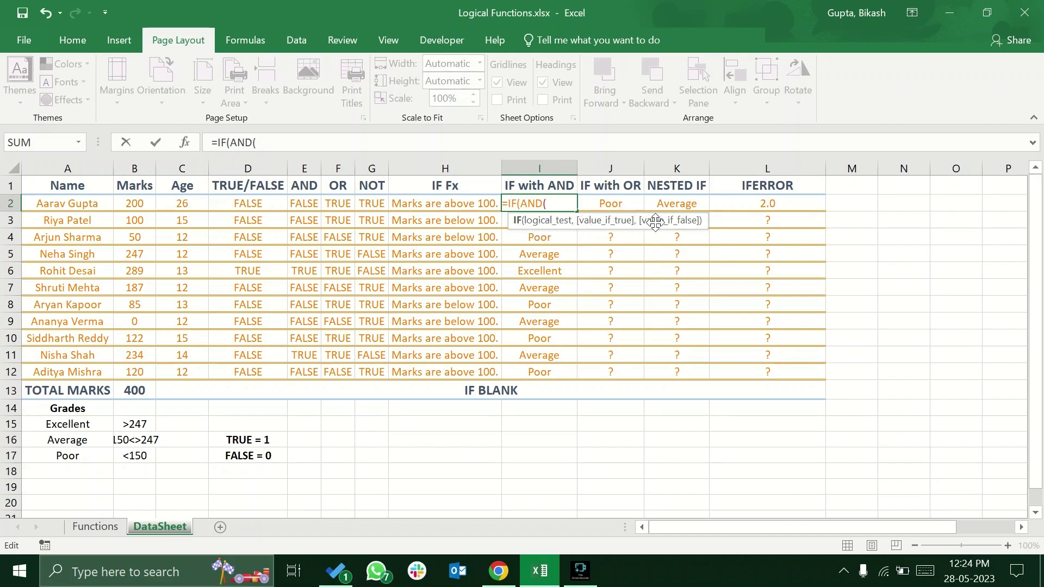
{"action": "left_click", "coordinate": [549, 204]}
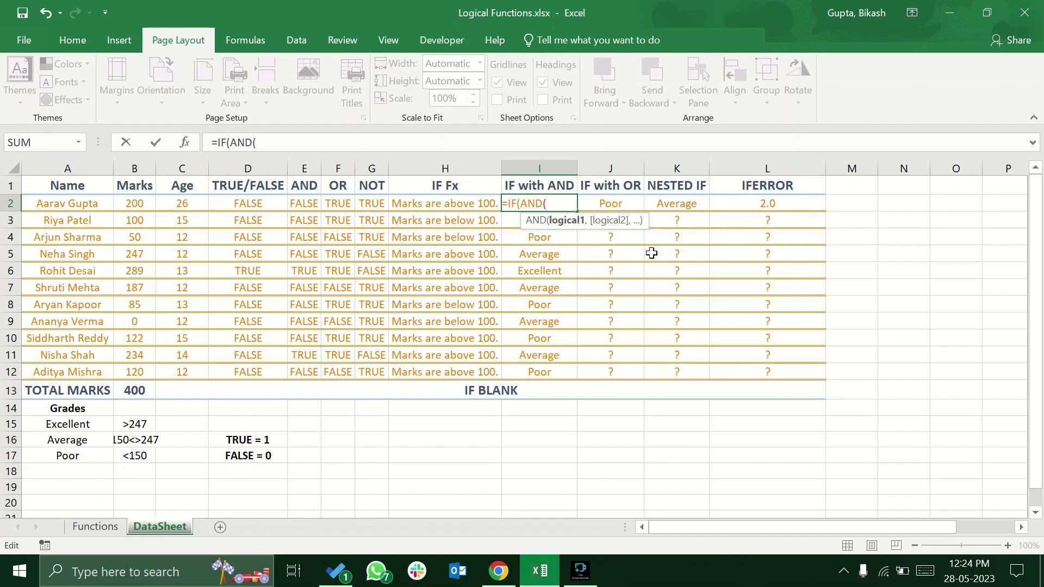
- Give the I2 formula's AND the conditions B2>0 and B2<150, with "Poor" as the outer IF's true value
{"action": "left_click", "coordinate": [142, 204]}
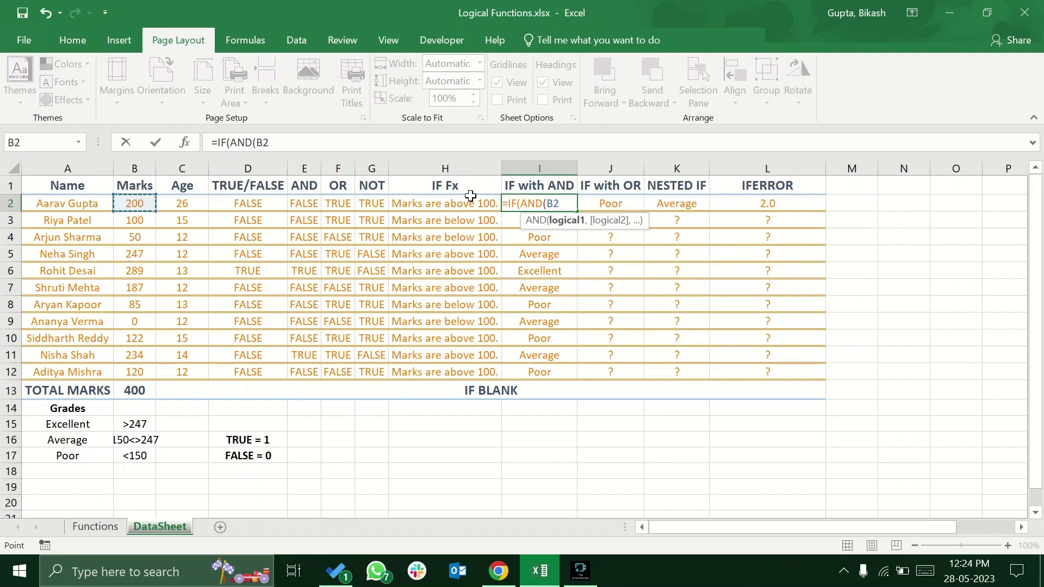
{"action": "type", "text": ">0,"}
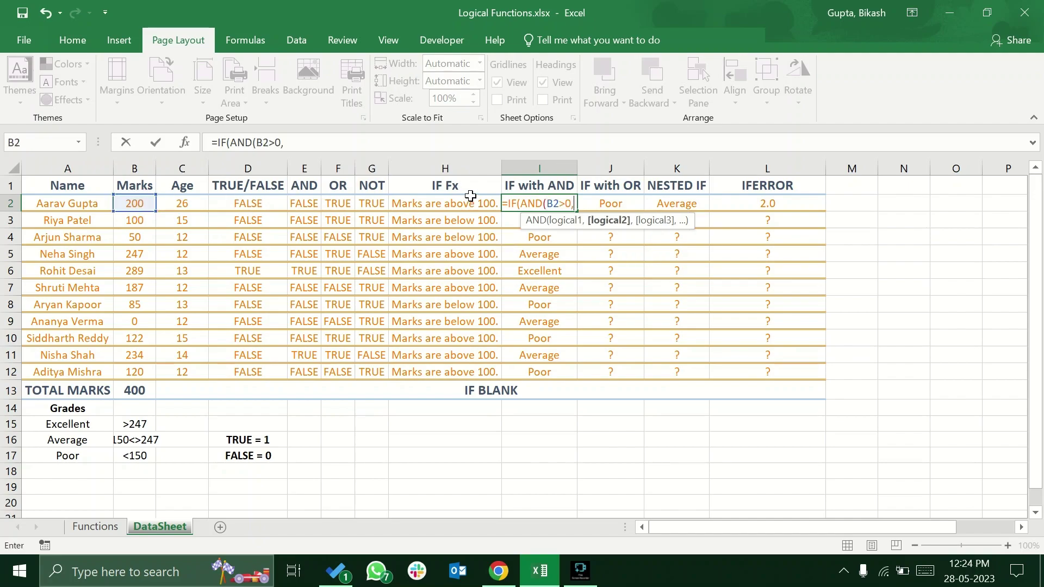
{"action": "left_click", "coordinate": [131, 204]}
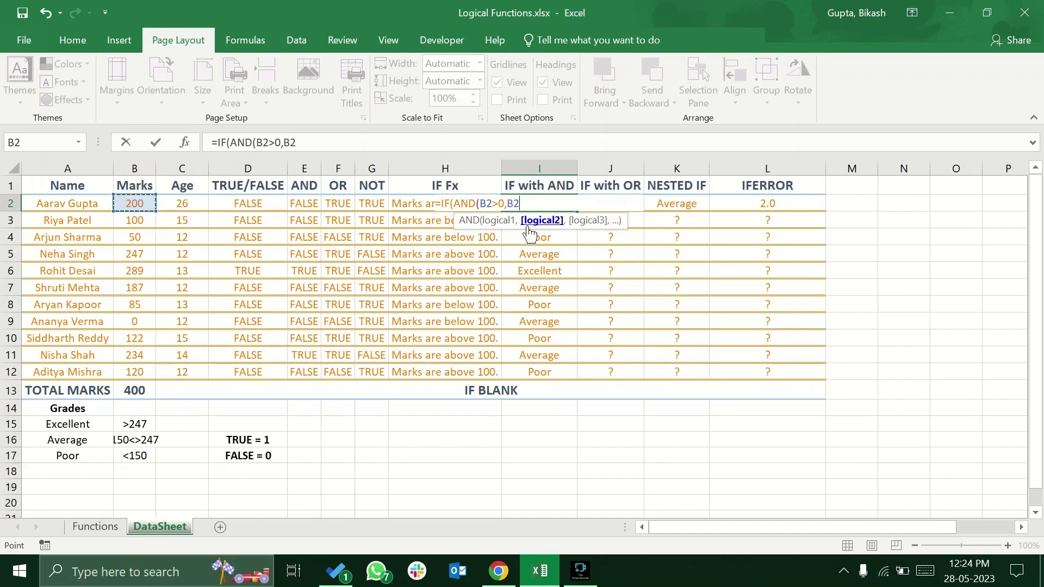
{"action": "type", "text": "<150"}
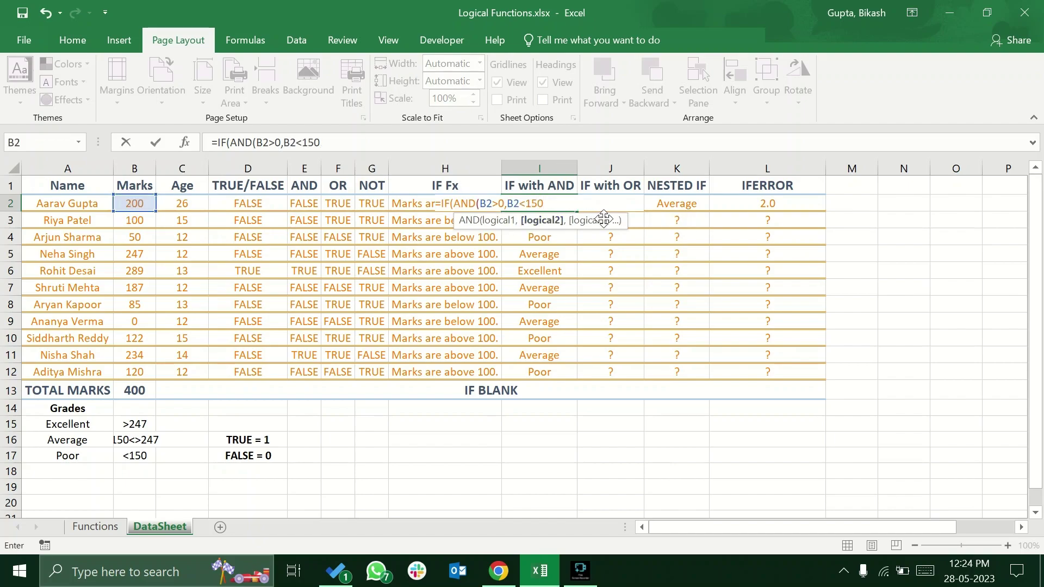
{"action": "type", "text": ")"}
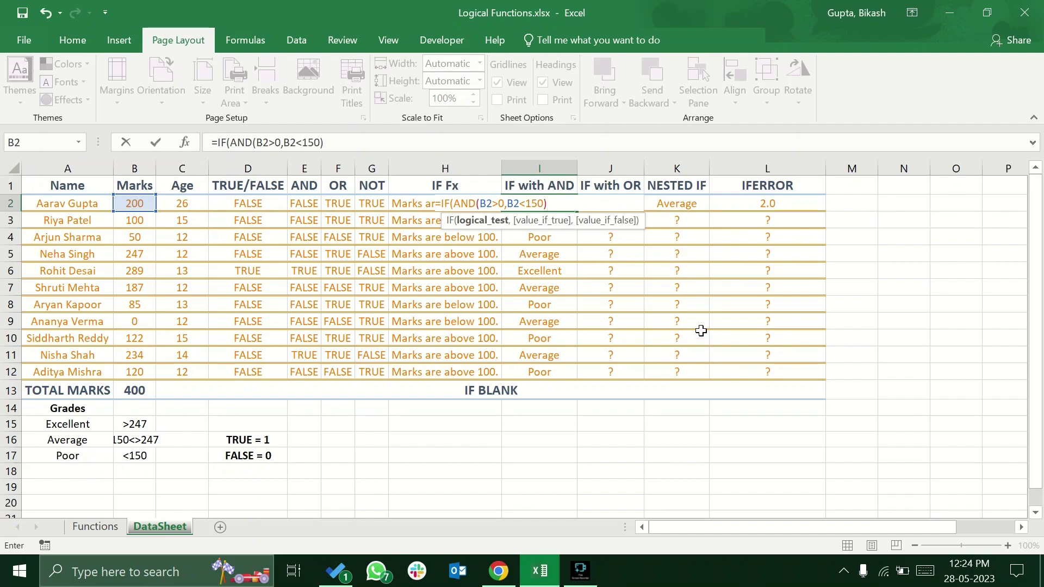
{"action": "type", "text": ","}
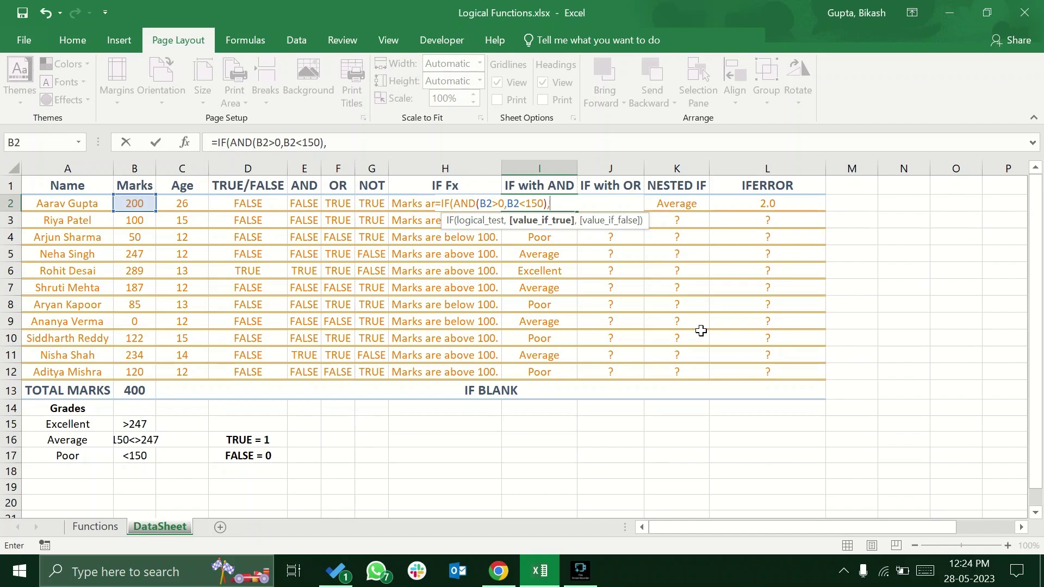
{"action": "type", "text": "\"Poor\""}
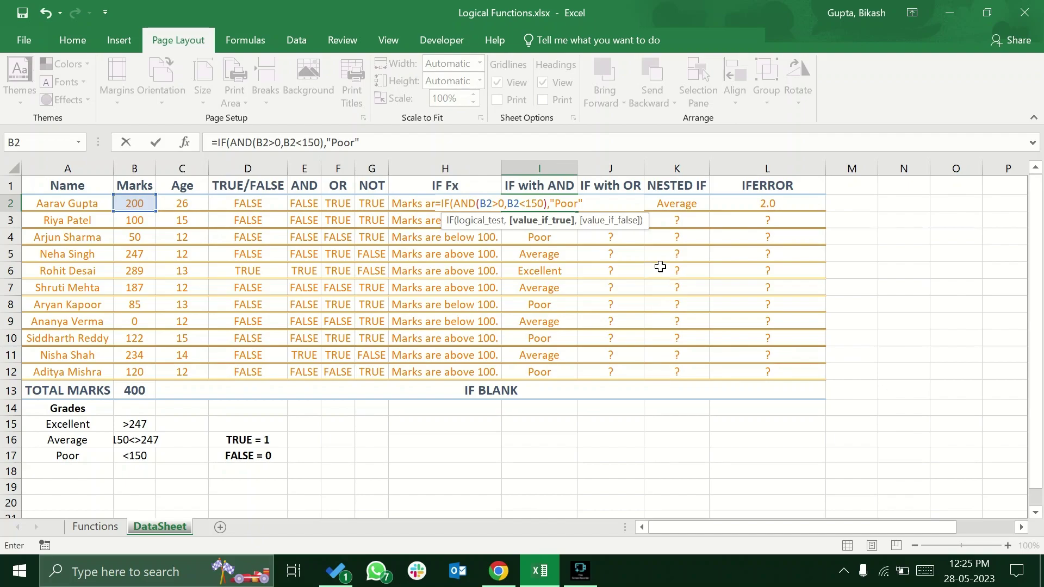
{"action": "type", "text": ","}
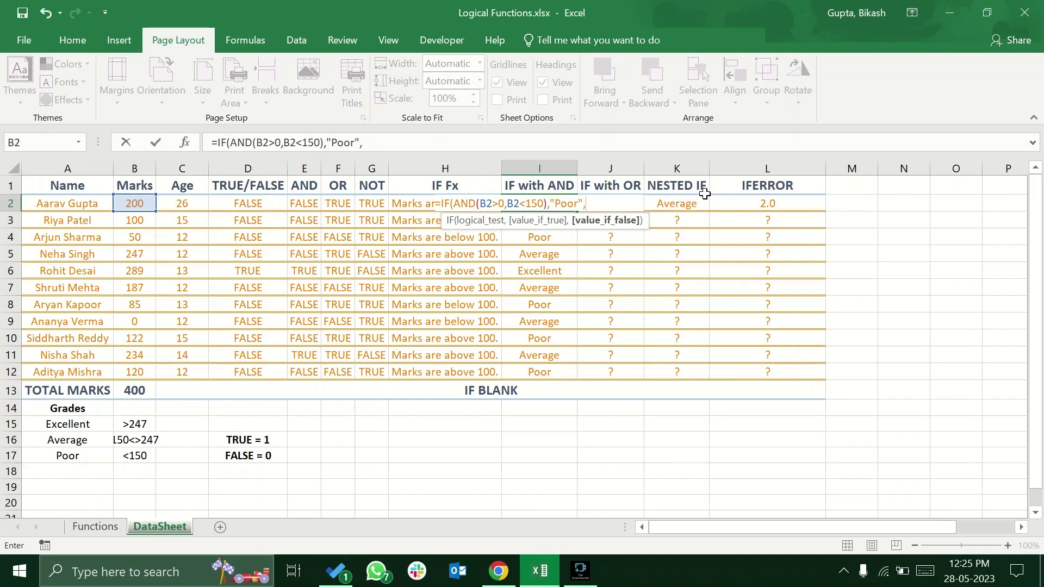
- Nest a second IF as the false value in I2, with AND(B2>247,B2<400) as its logical test
{"action": "type", "text": "IF("}
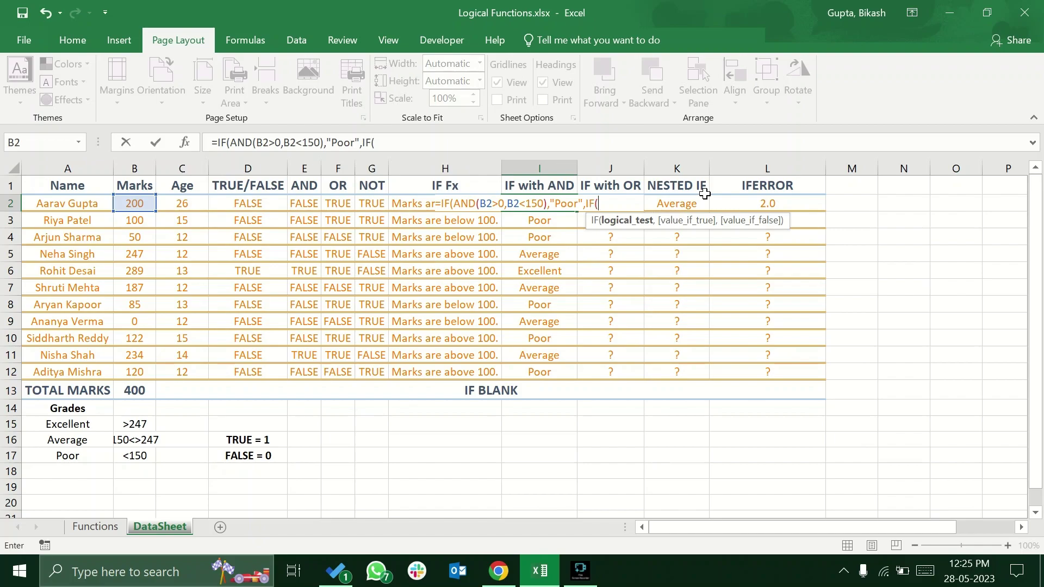
{"action": "type", "text": "AND("}
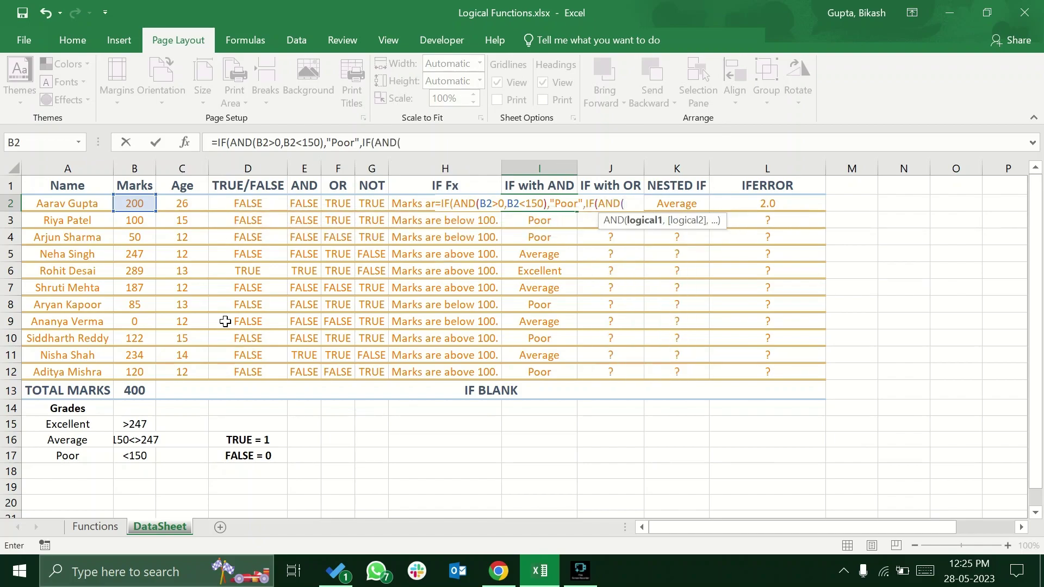
{"action": "left_click", "coordinate": [145, 206]}
{"action": "type", "text": ">24"}
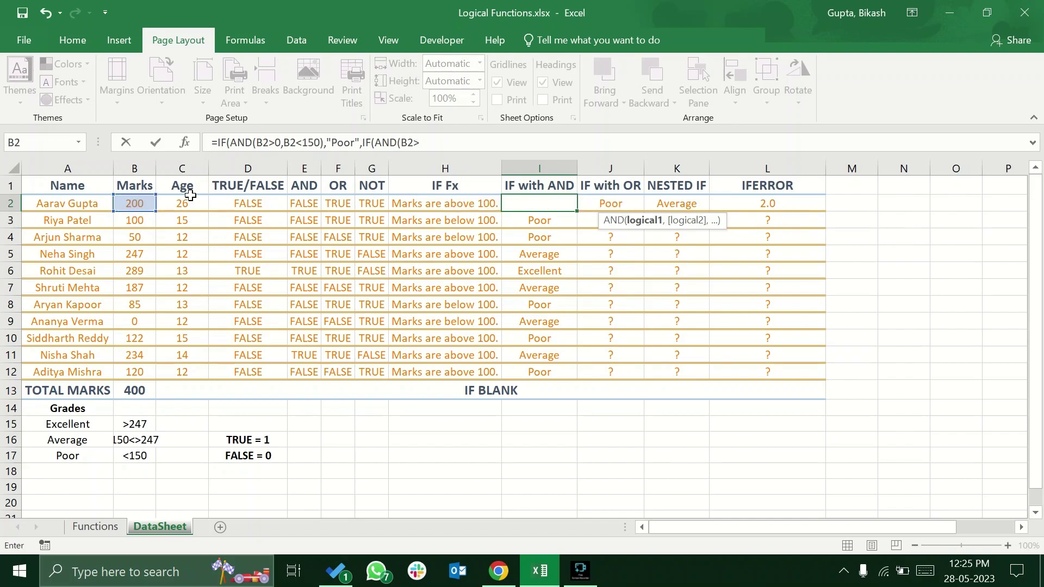
{"action": "type", "text": "7,"}
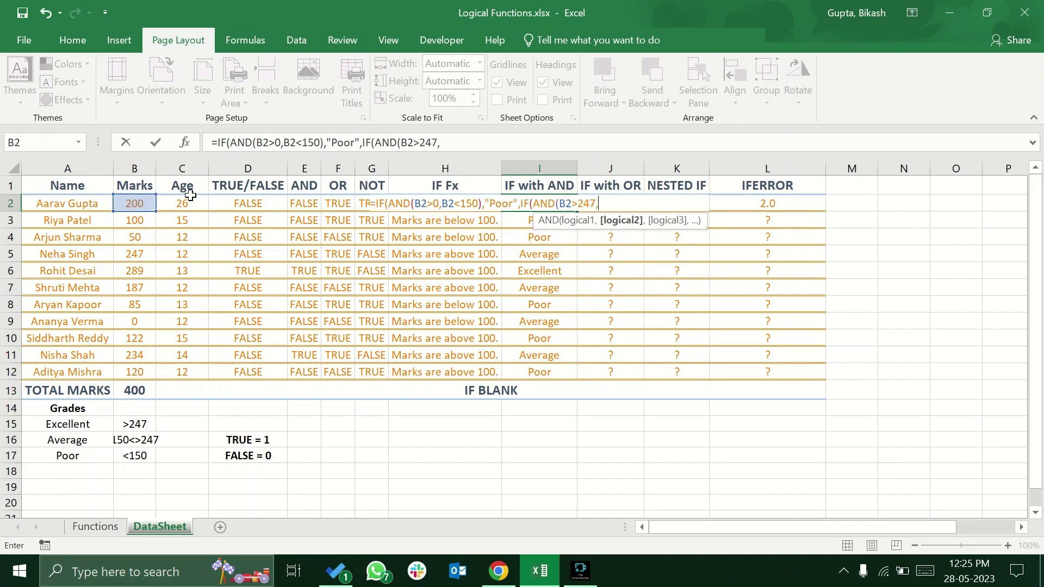
{"action": "left_click", "coordinate": [136, 204]}
{"action": "type", "text": "<400"}
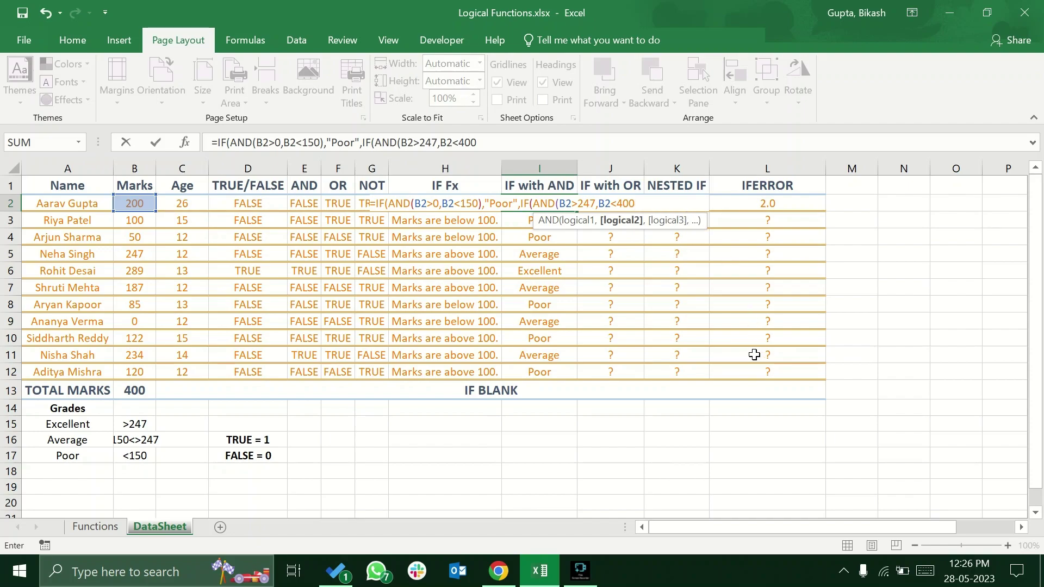
{"action": "type", "text": ")"}
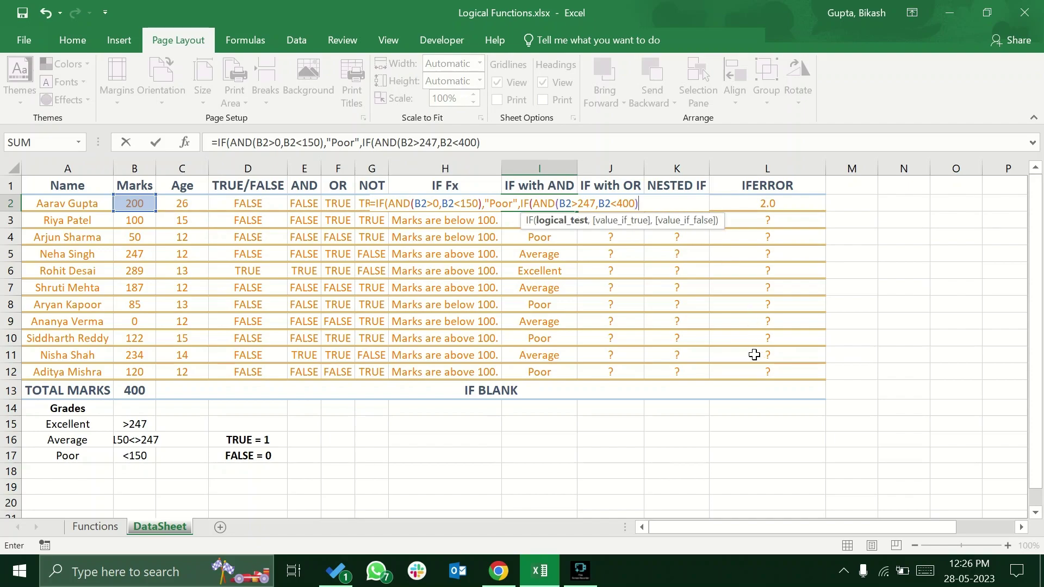
- Enter "Excellent" as the true value of the inner IF in the I2 formula, correcting its spelling and closing quote
{"action": "type", "text": ","}
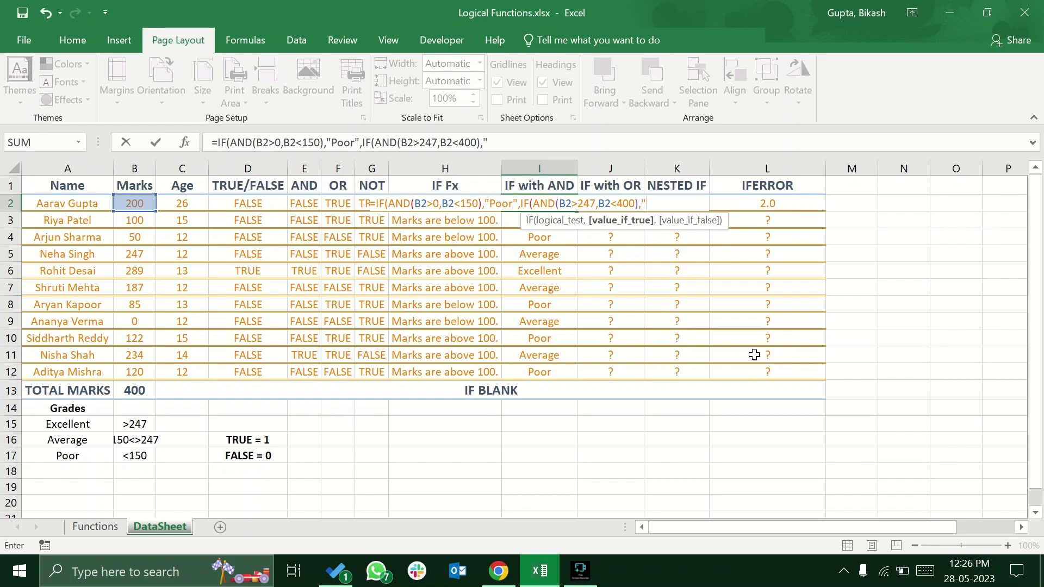
{"action": "type", "text": "\"Excellenet"}
{"action": "key", "text": "BackSpace"}
{"action": "key", "text": "BackSpace"}
{"action": "key", "text": "BackSpace"}
{"action": "key", "text": "BackSpace"}
{"action": "type", "text": "nt:"}
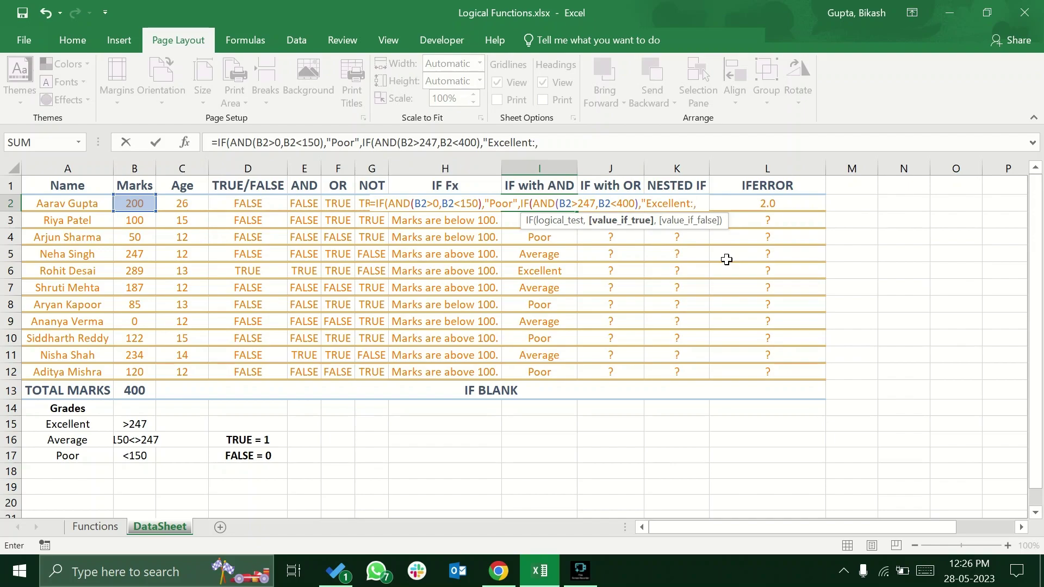
{"action": "type", "text": ","}
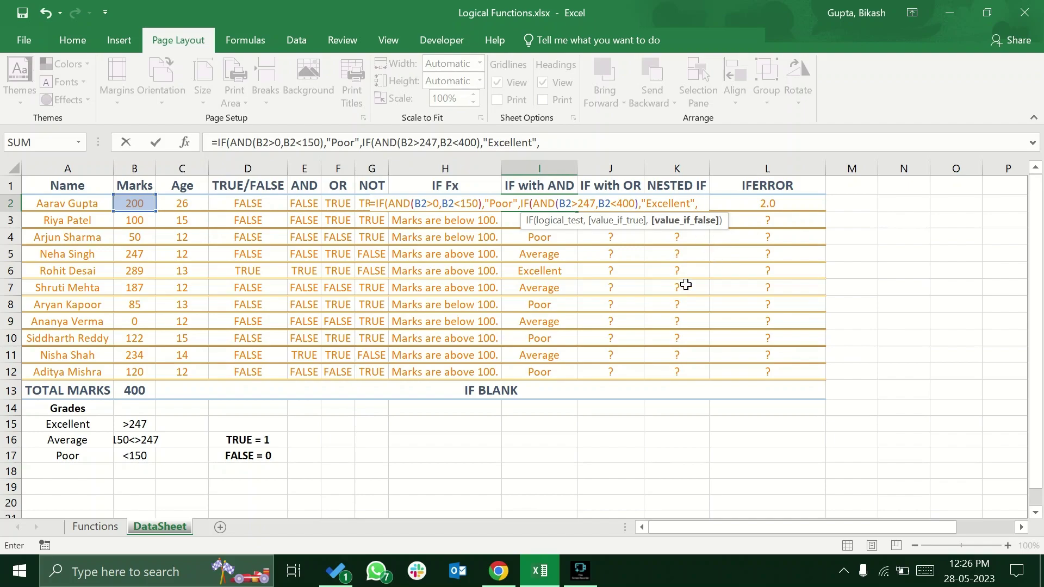
- Enter "Average" as the false value of the inner IF in the I2 formula
{"action": "type", "text": "\"A"}
{"action": "type", "text": "verage"}
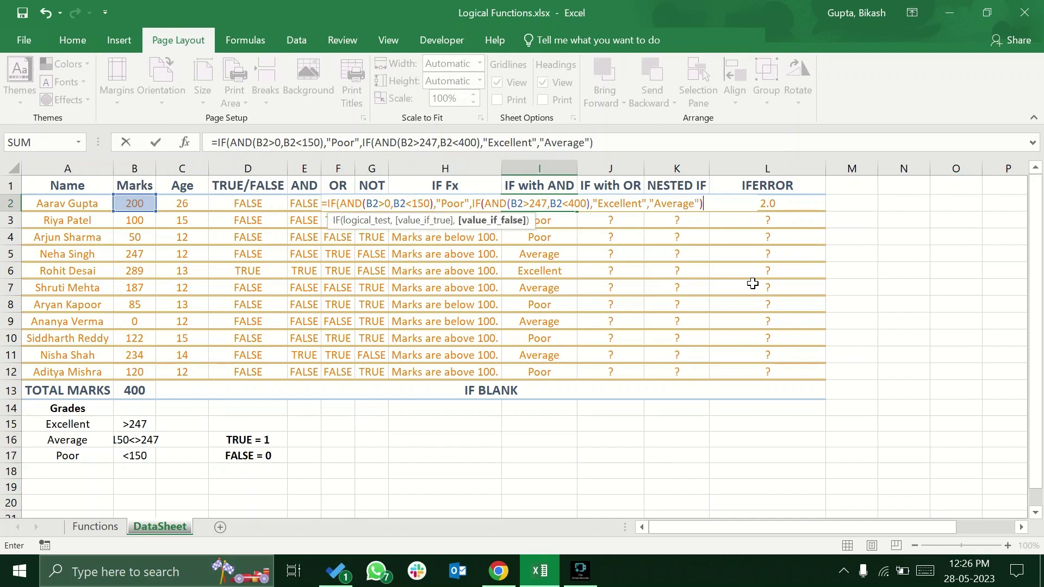
{"action": "left_click", "coordinate": [712, 203]}
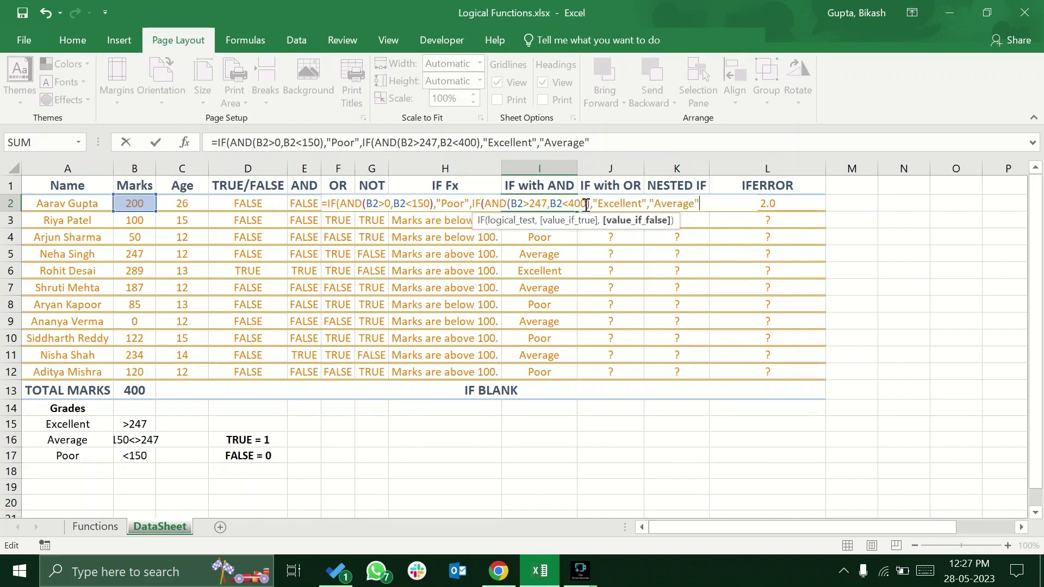
- Examine the arguments of both IF functions in the I2 formula, comparing their AND conditions and grade values
{"action": "key", "text": "Return"}
{"action": "left_click", "coordinate": [613, 225]}
{"action": "double_click", "coordinate": [571, 205]}
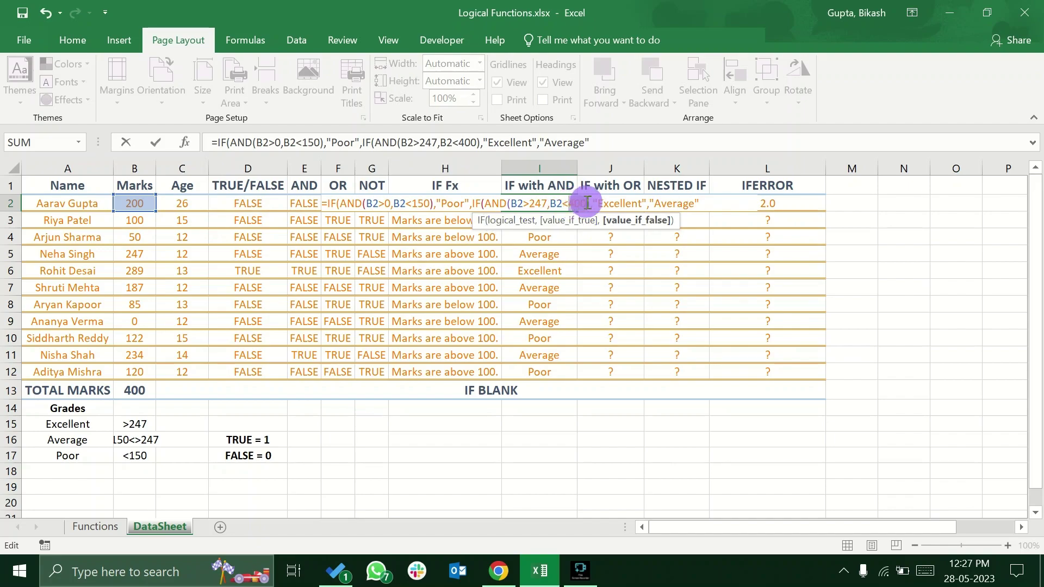
{"action": "left_click", "coordinate": [535, 200]}
{"action": "left_click", "coordinate": [577, 203]}
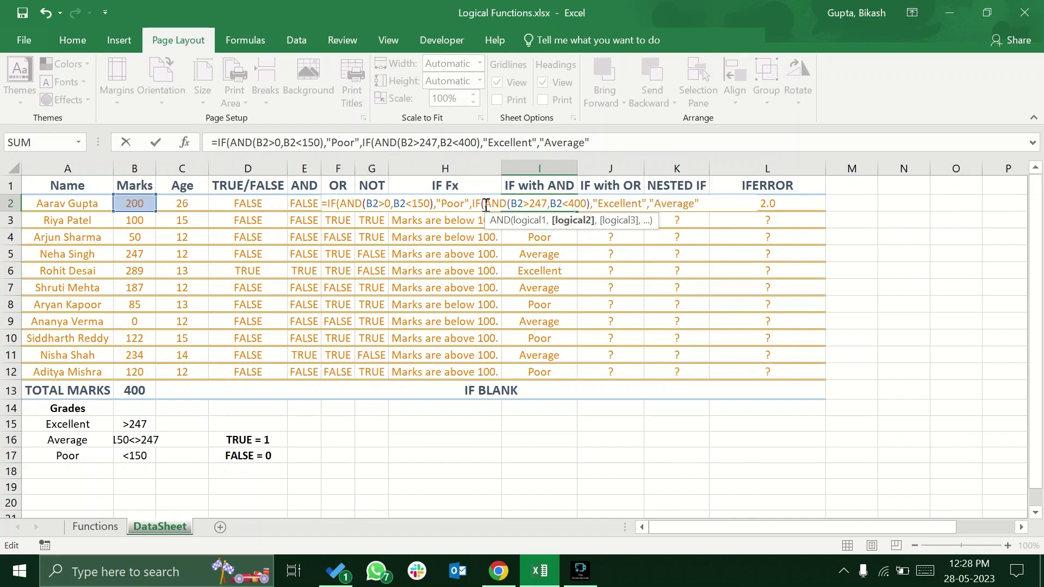
{"action": "left_click", "coordinate": [642, 202]}
{"action": "left_click", "coordinate": [671, 204]}
{"action": "left_click", "coordinate": [570, 203]}
{"action": "left_click", "coordinate": [545, 205]}
{"action": "left_click_drag", "start_coordinate": [373, 204], "coordinate": [428, 204]}
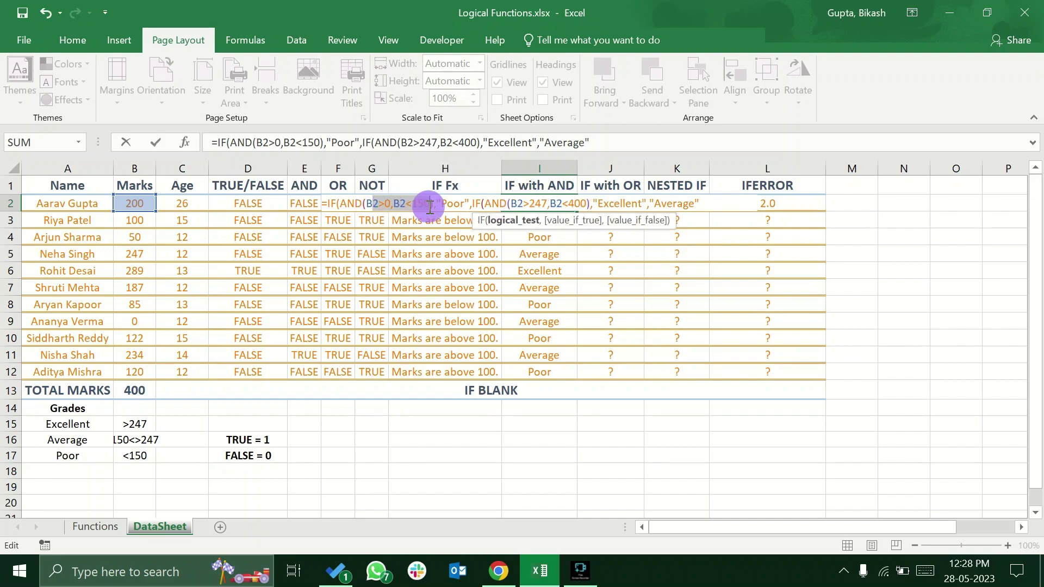
{"action": "left_click", "coordinate": [571, 204]}
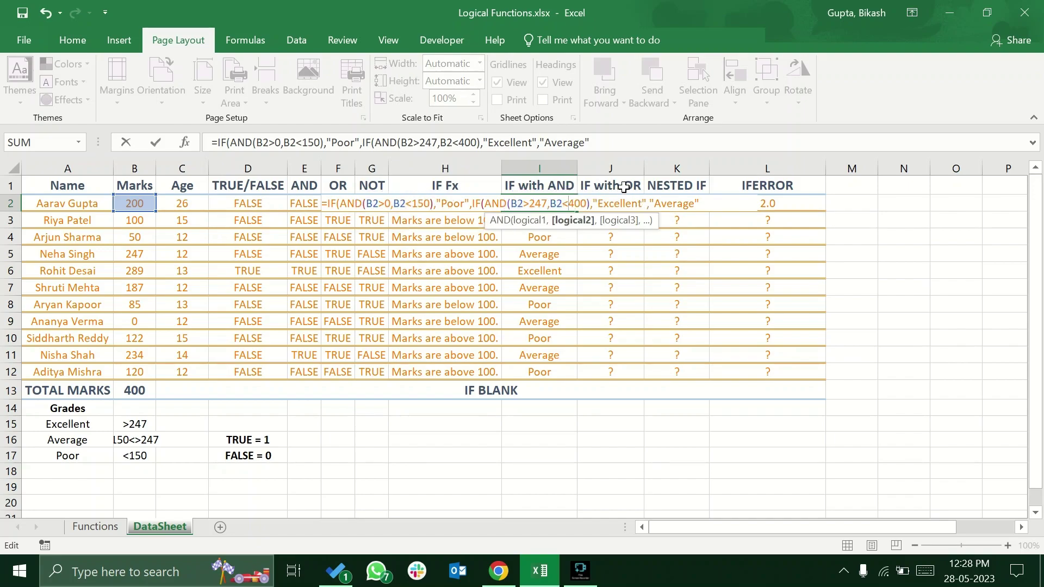
- Decline the proposed correction, close both IF functions in the I2 formula with two closing parentheses, and enter it
{"action": "key", "text": "Return"}
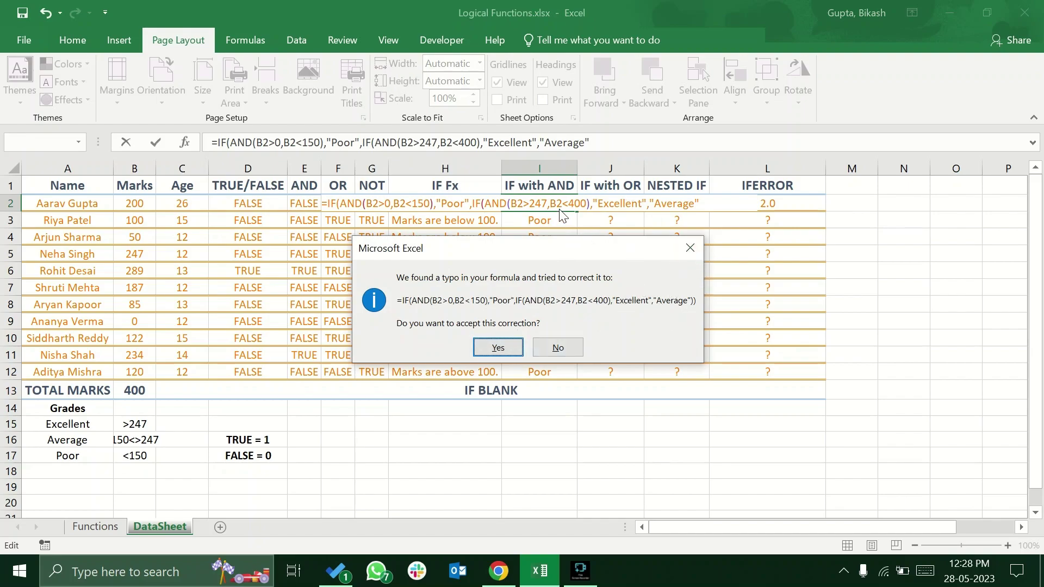
{"action": "left_click", "coordinate": [689, 248]}
{"action": "left_click", "coordinate": [526, 331]}
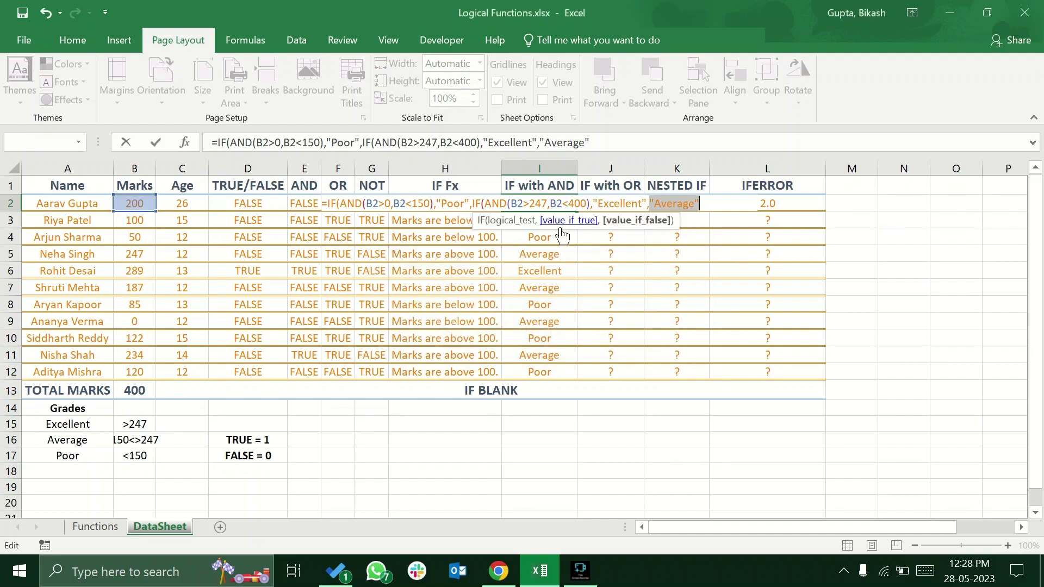
{"action": "left_click", "coordinate": [702, 203]}
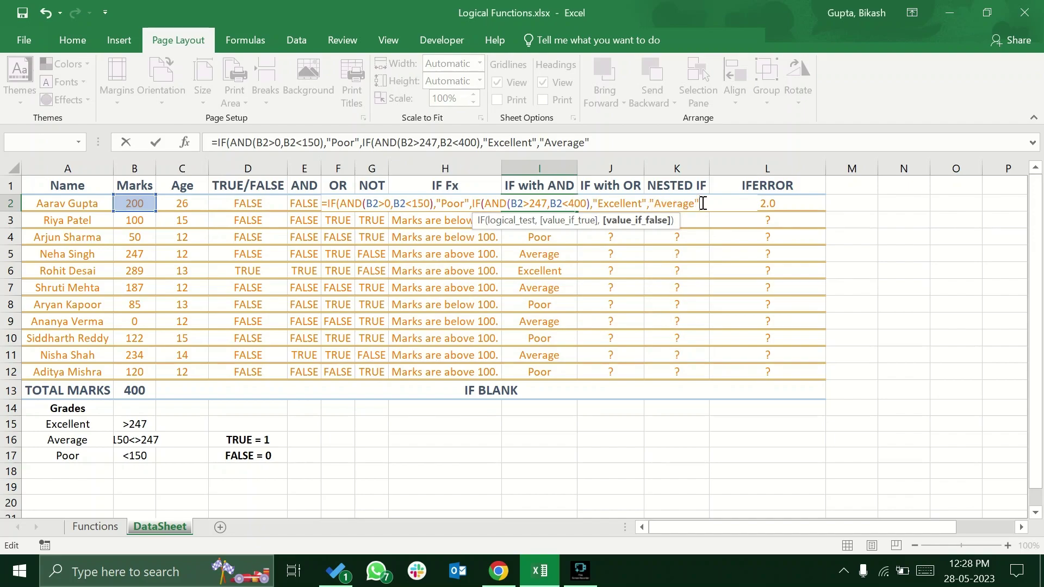
{"action": "type", "text": ")"}
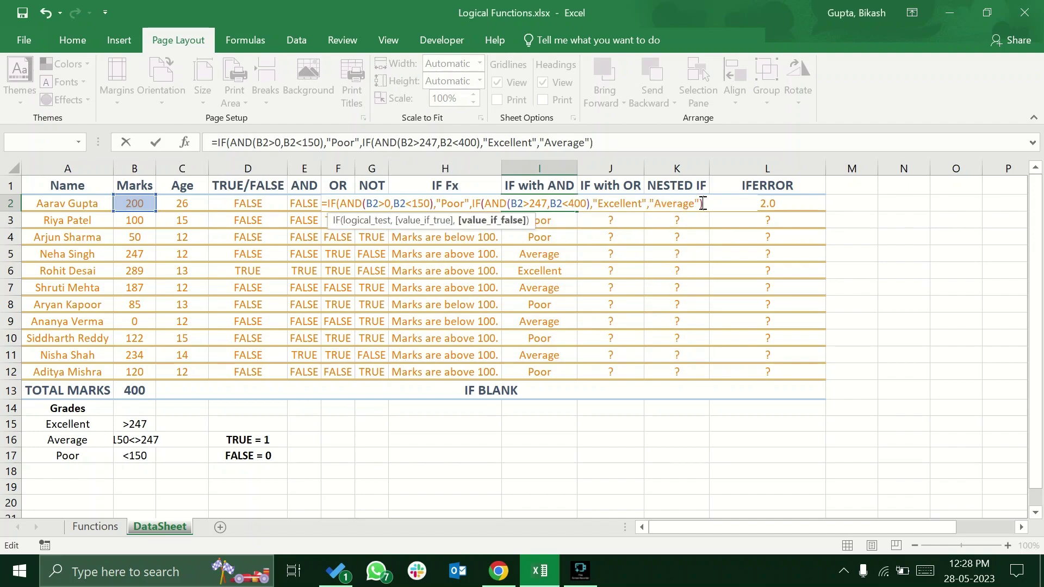
{"action": "type", "text": ")"}
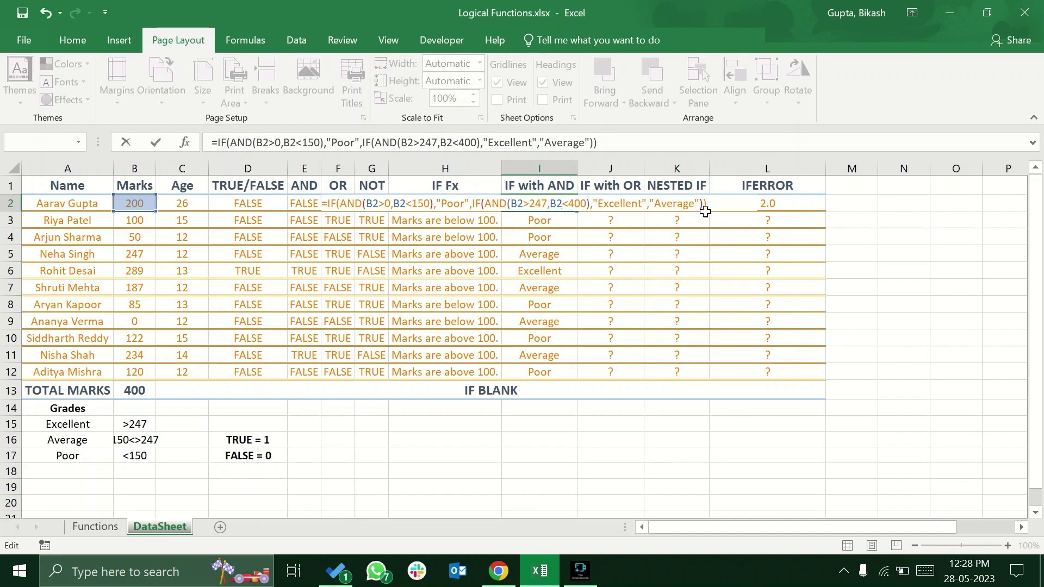
{"action": "left_click", "coordinate": [704, 204]}
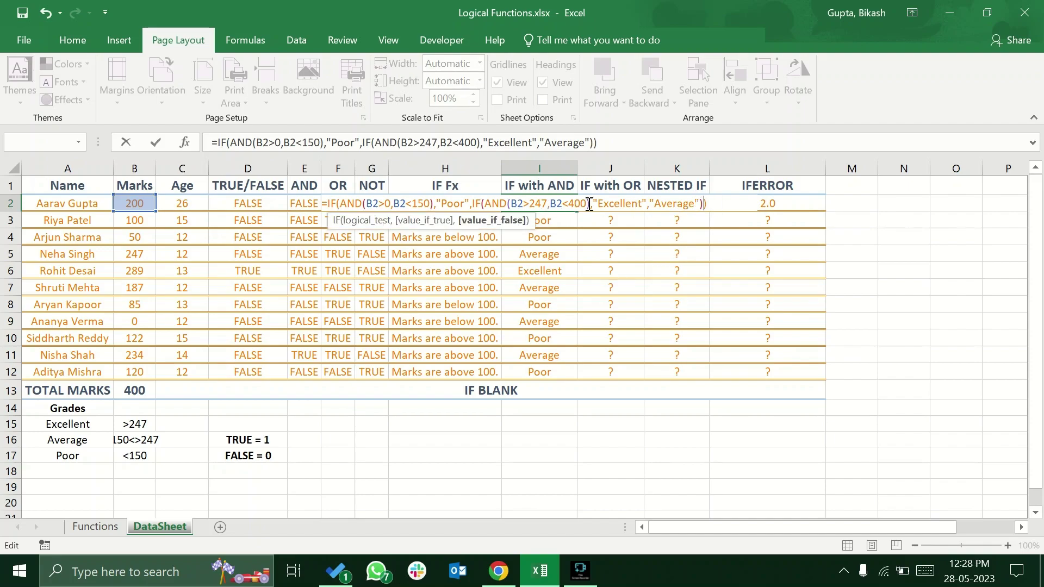
{"action": "left_click", "coordinate": [707, 204]}
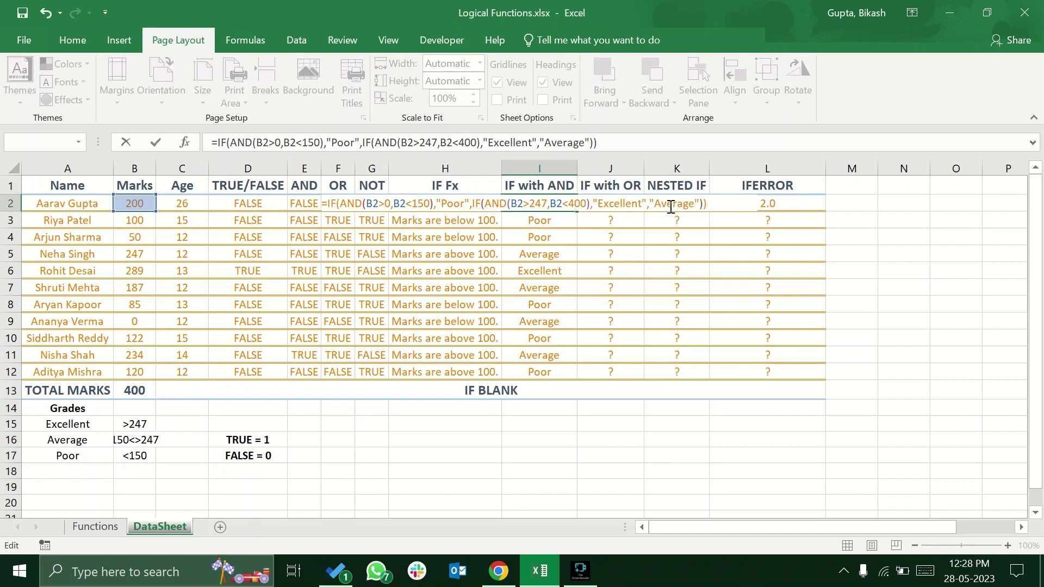
{"action": "key", "text": "Return"}
- Review the IF with AND formulas and grades down column I, from I2 through the lower student rows
{"action": "left_click", "coordinate": [564, 205]}
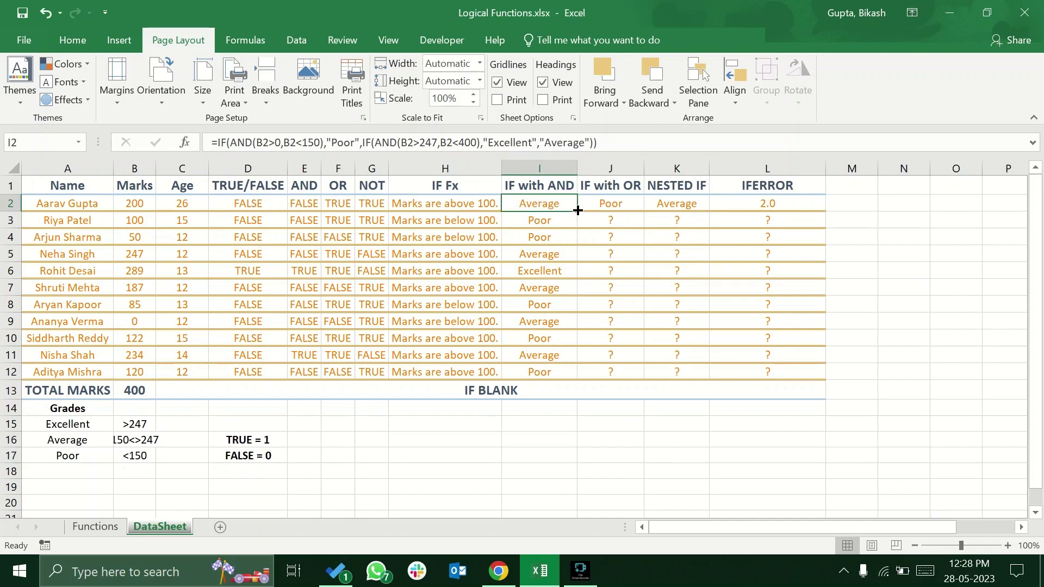
{"action": "key", "text": "Down"}
{"action": "key", "text": "Down"}
{"action": "key", "text": "Down"}
{"action": "key", "text": "Down"}
{"action": "key", "text": "Down"}
{"action": "key", "text": "Down"}
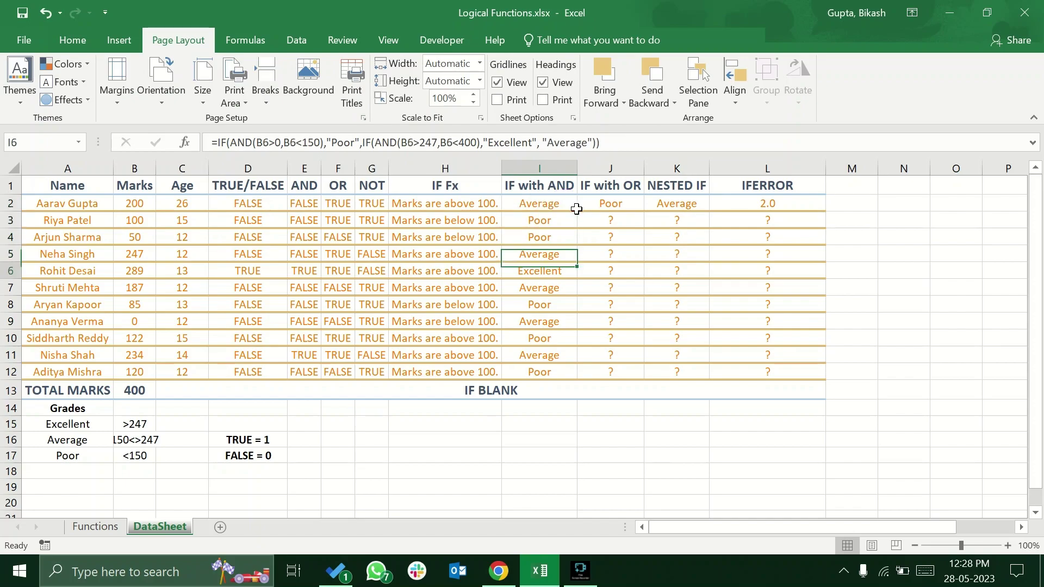
{"action": "key", "text": "Down"}
{"action": "key", "text": "Down"}
{"action": "key", "text": "Down"}
{"action": "key", "text": "Down"}
{"action": "key", "text": "Up"}
{"action": "key", "text": "Up"}
{"action": "key", "text": "Up"}
{"action": "key", "text": "Up"}
{"action": "key", "text": "Up"}
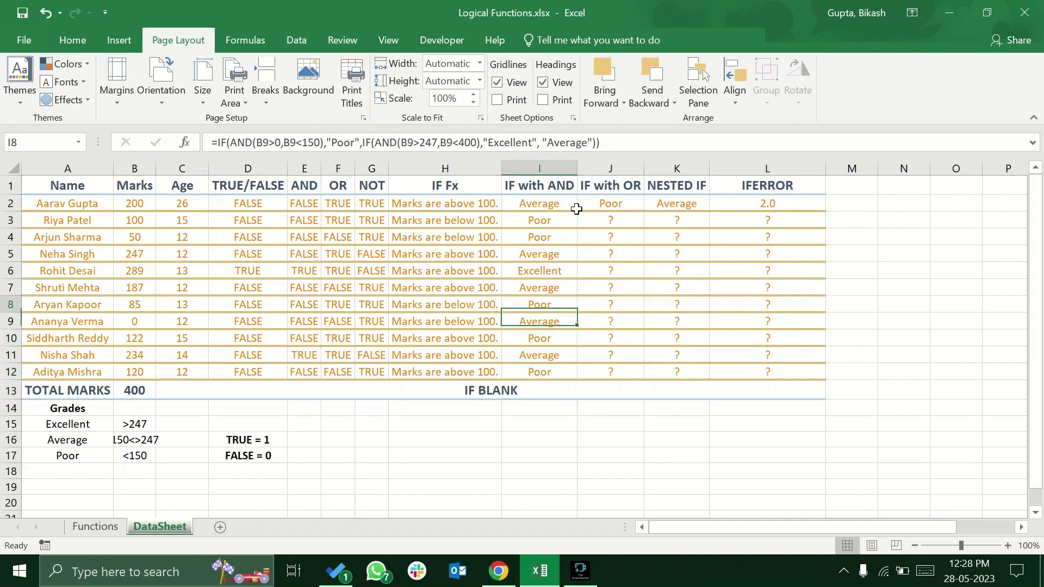
{"action": "key", "text": "Down"}
{"action": "key", "text": "Down"}
{"action": "key", "text": "Up"}
{"action": "key", "text": "Up"}
{"action": "key", "text": "Up"}
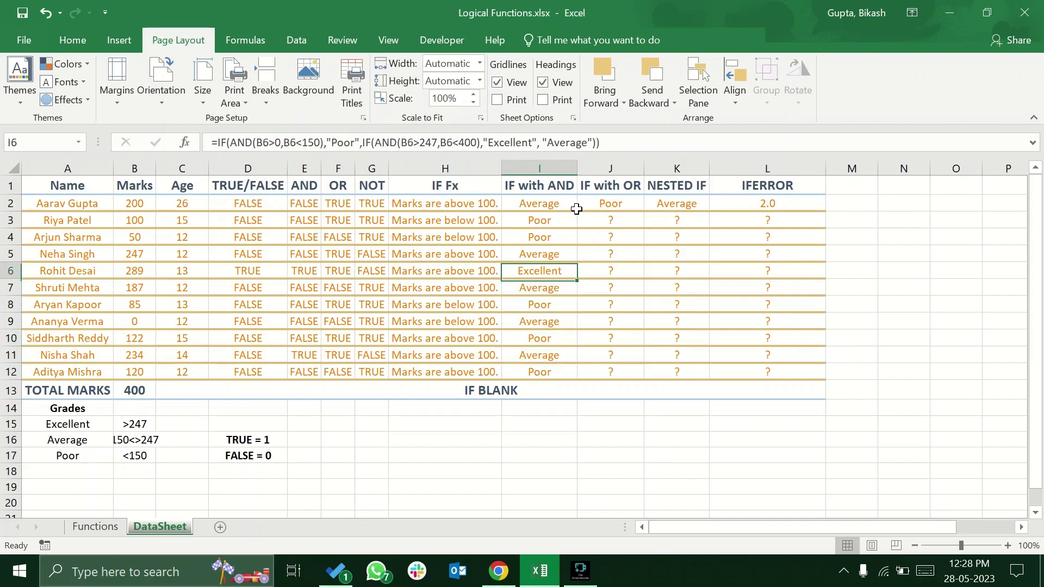
{"action": "left_click", "coordinate": [572, 206]}
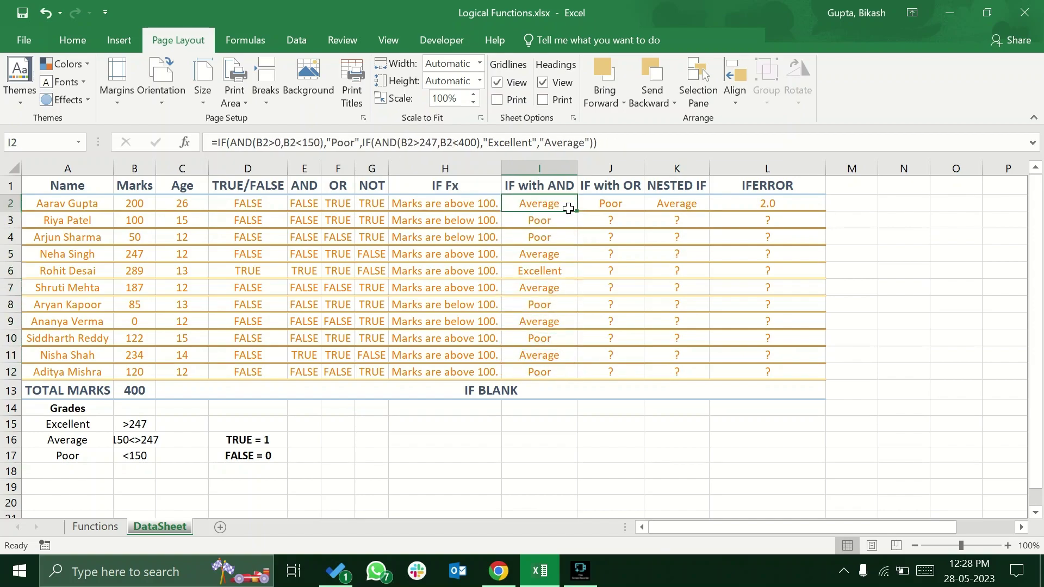
{"action": "left_click", "coordinate": [135, 205]}
{"action": "type", "text": "5000"}
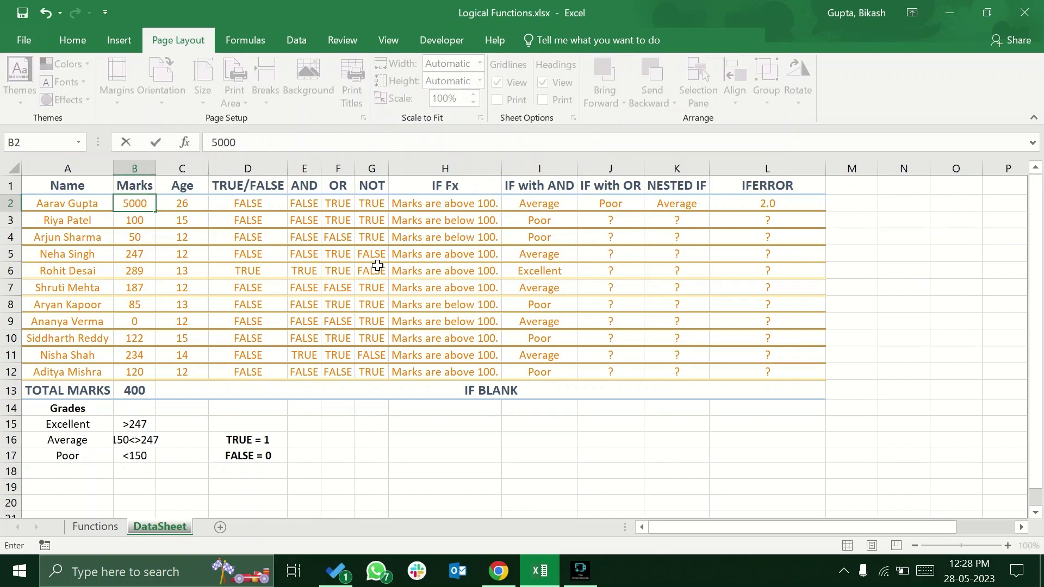
{"action": "key", "text": "BackSpace"}
{"action": "key", "text": "Escape"}
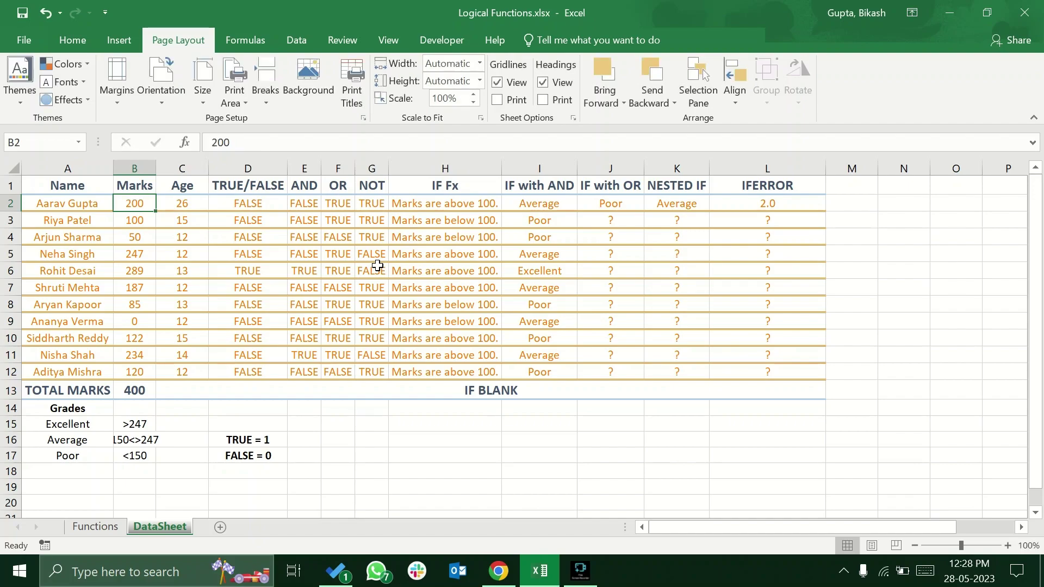
- Set the marks in B4 to 500 to test the IF with AND grade in that row
{"action": "left_click", "coordinate": [561, 204]}
{"action": "left_click", "coordinate": [554, 239]}
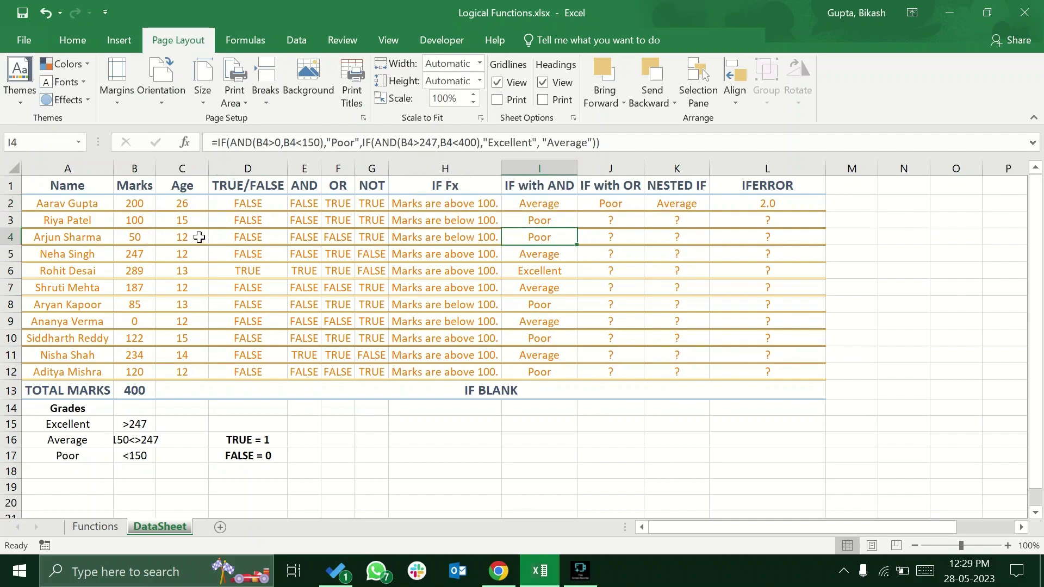
{"action": "left_click", "coordinate": [142, 239]}
{"action": "type", "text": "500"}
{"action": "key", "text": "Return"}
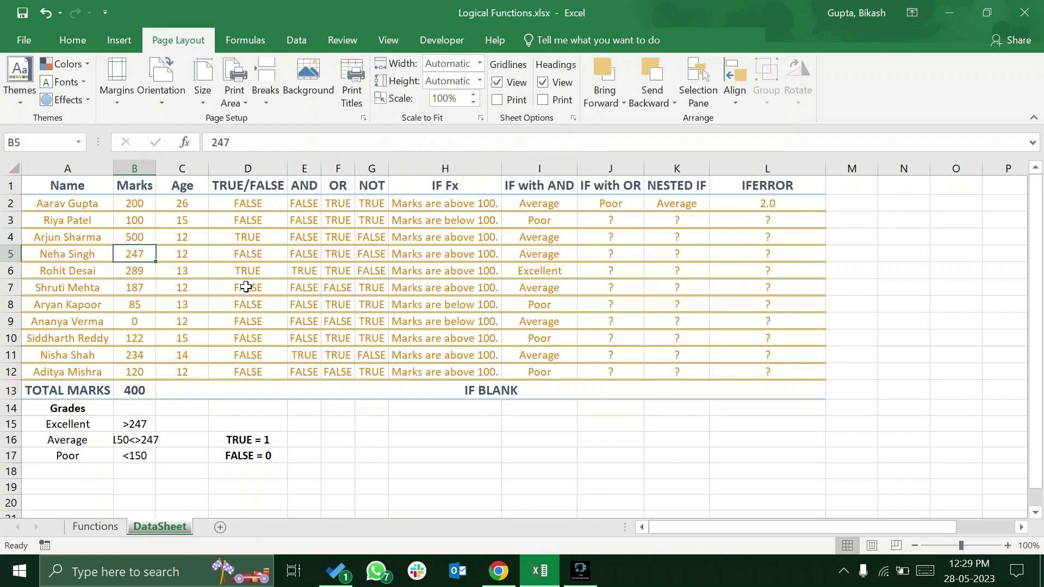
- Compare the B4 marks with the grade in I4, and examine the AND conditions and "Average" fallback in the I5 formula
{"action": "left_click", "coordinate": [538, 243]}
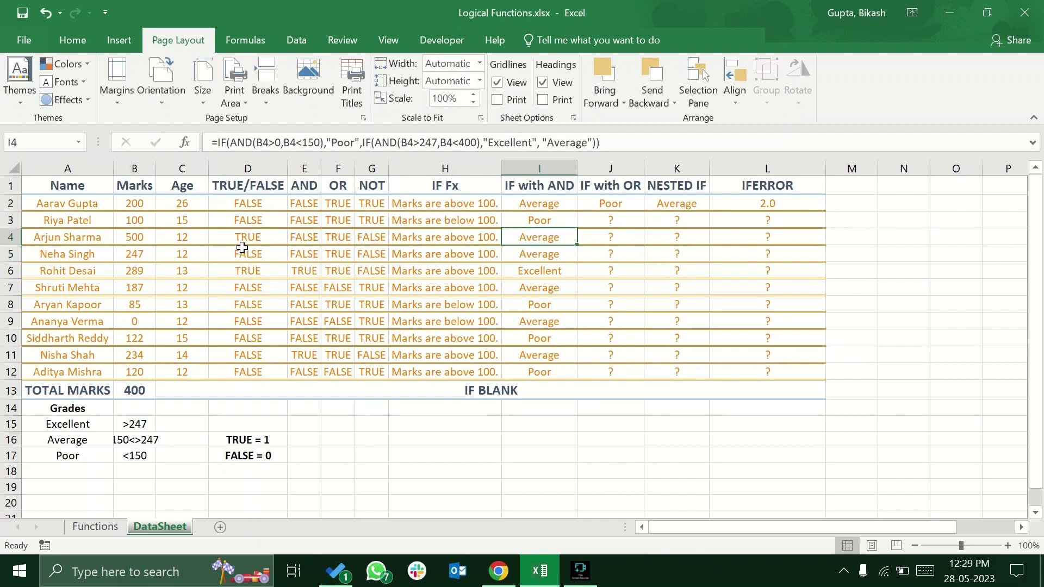
{"action": "left_click", "coordinate": [146, 238]}
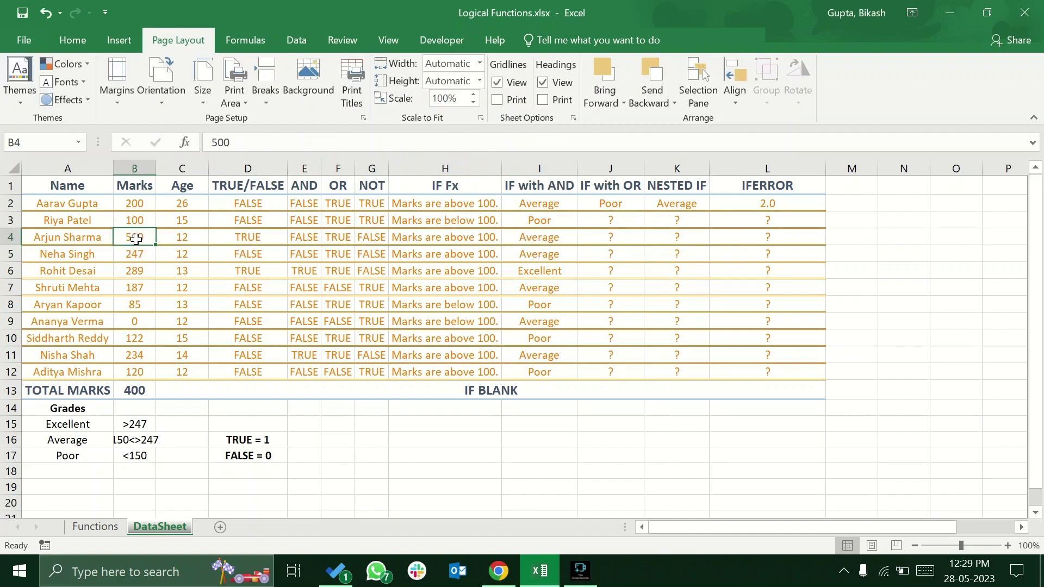
{"action": "left_click", "coordinate": [542, 239]}
{"action": "left_click", "coordinate": [142, 238]}
{"action": "left_click", "coordinate": [540, 236]}
{"action": "left_click", "coordinate": [137, 239]}
{"action": "left_click", "coordinate": [540, 255]}
{"action": "left_click_drag", "start_coordinate": [258, 142], "coordinate": [324, 142]}
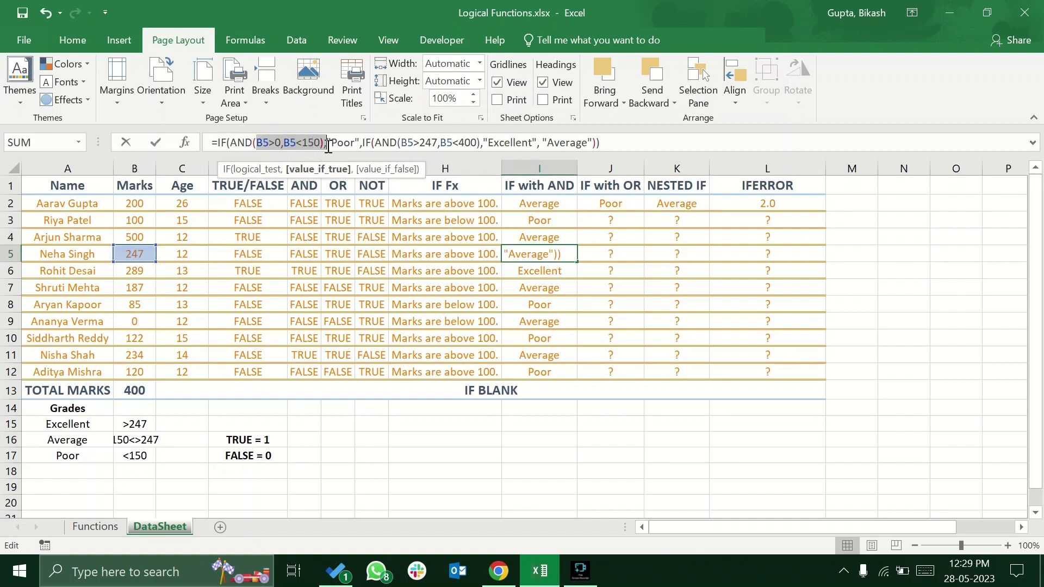
{"action": "left_click_drag", "start_coordinate": [408, 143], "coordinate": [477, 143]}
{"action": "left_click", "coordinate": [545, 144]}
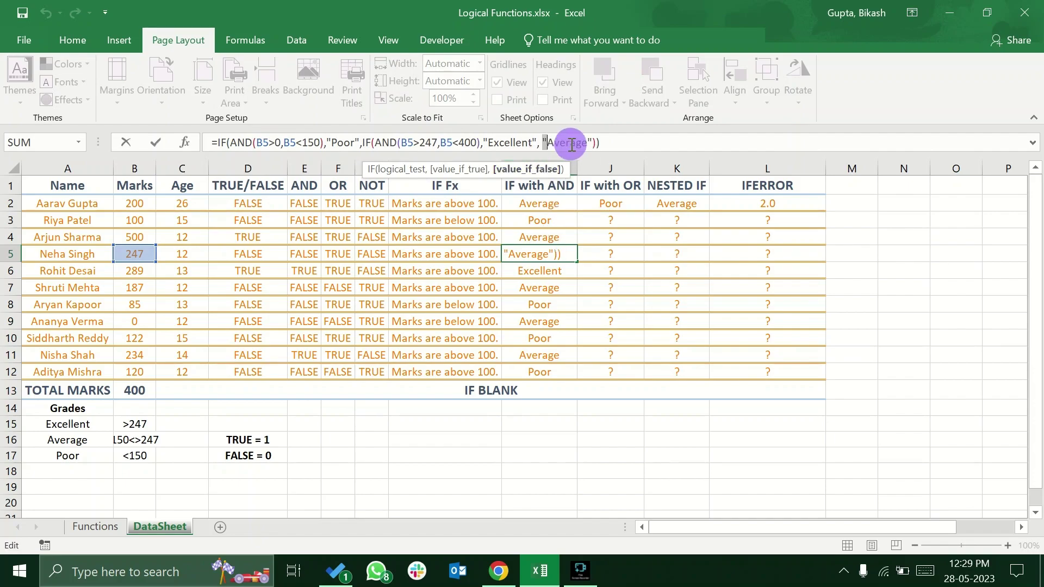
{"action": "key", "text": "ctrl+Return"}
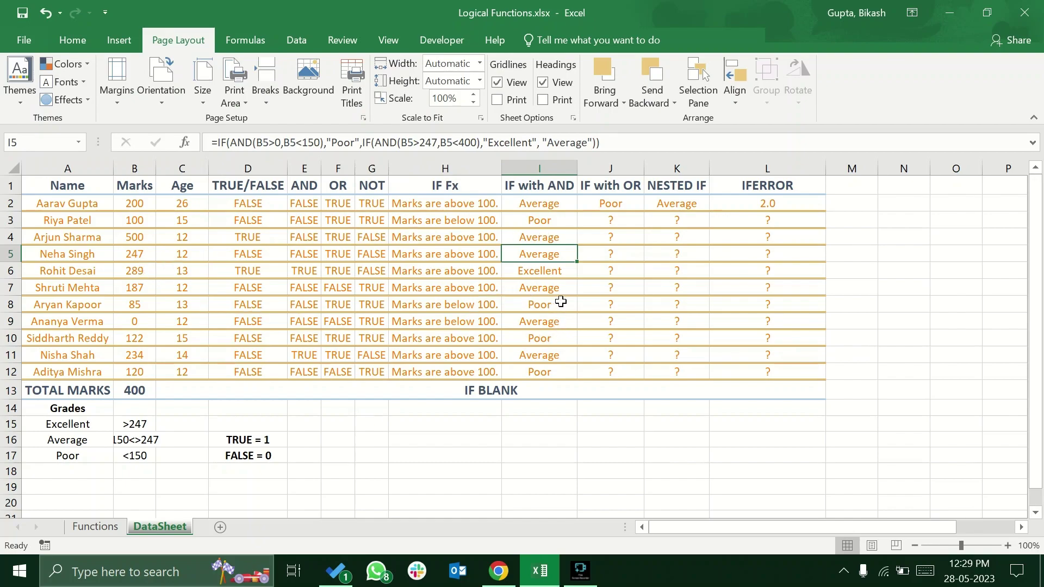
- Undo the test marks change in B4
{"action": "key", "text": "ctrl+z"}
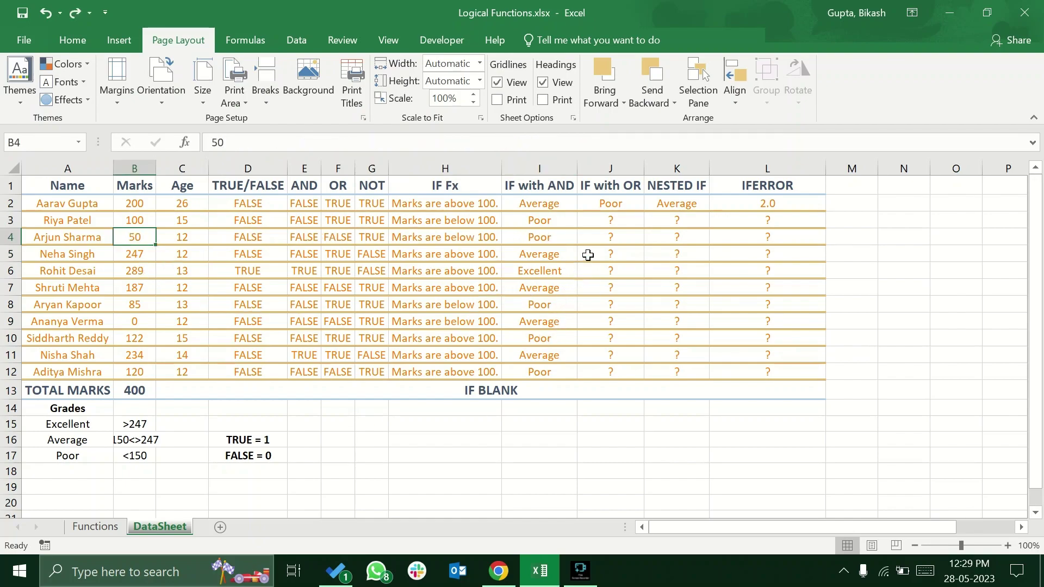
{"action": "left_click", "coordinate": [561, 250]}
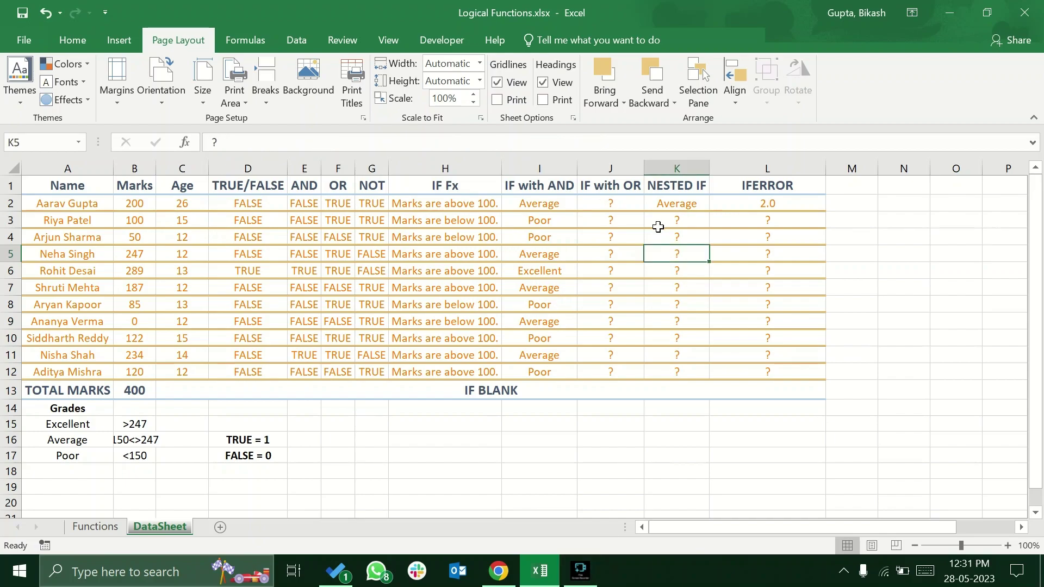
- Start the IF with OR formula in J2 with =IF(OR(
{"action": "left_click", "coordinate": [617, 207]}
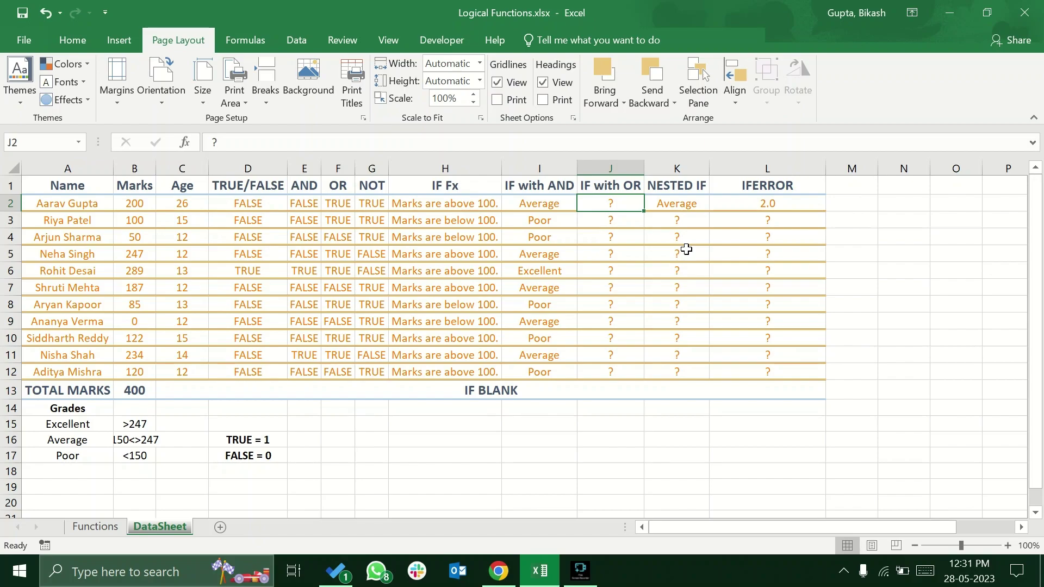
{"action": "type", "text": "="}
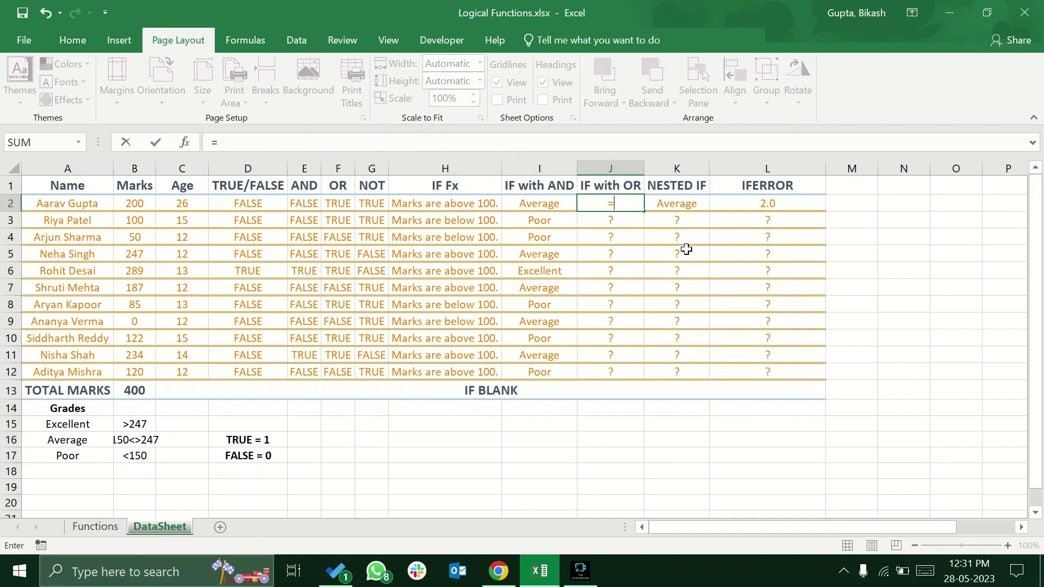
{"action": "type", "text": "if"}
{"action": "key", "text": "Tab"}
{"action": "type", "text": "or"}
{"action": "key", "text": "Tab"}
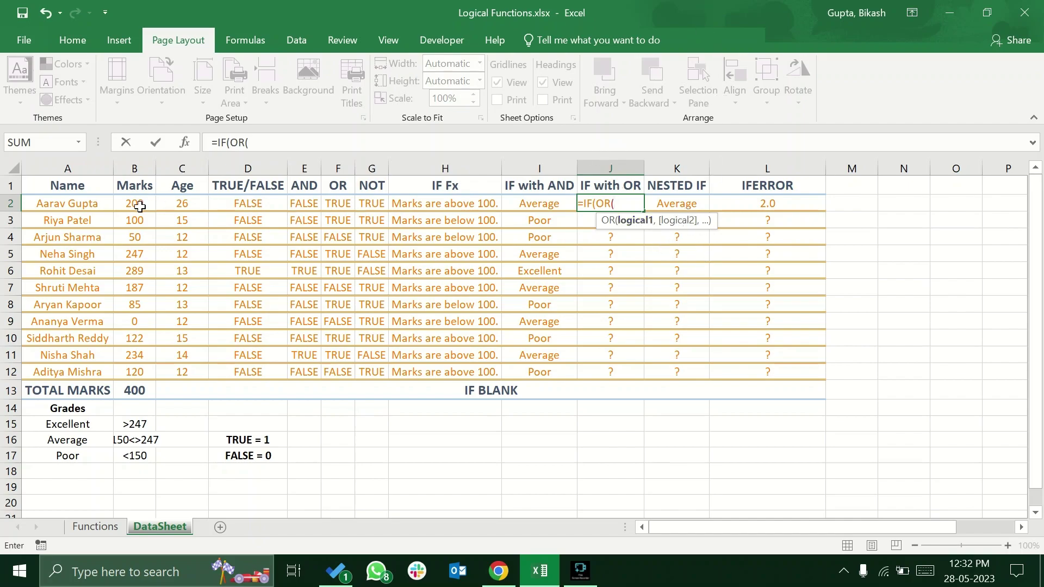
- Give the OR in the J2 formula the conditions B2>150 and C2>15
{"action": "left_click", "coordinate": [139, 207]}
{"action": "type", "text": ">q"}
{"action": "key", "text": "BackSpace"}
{"action": "type", "text": "150"}
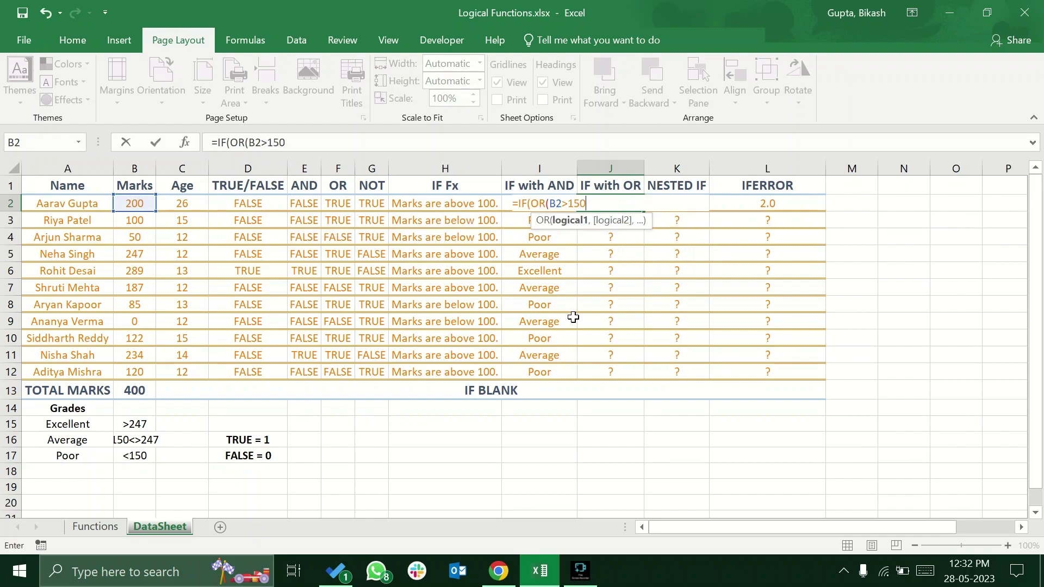
{"action": "type", "text": ","}
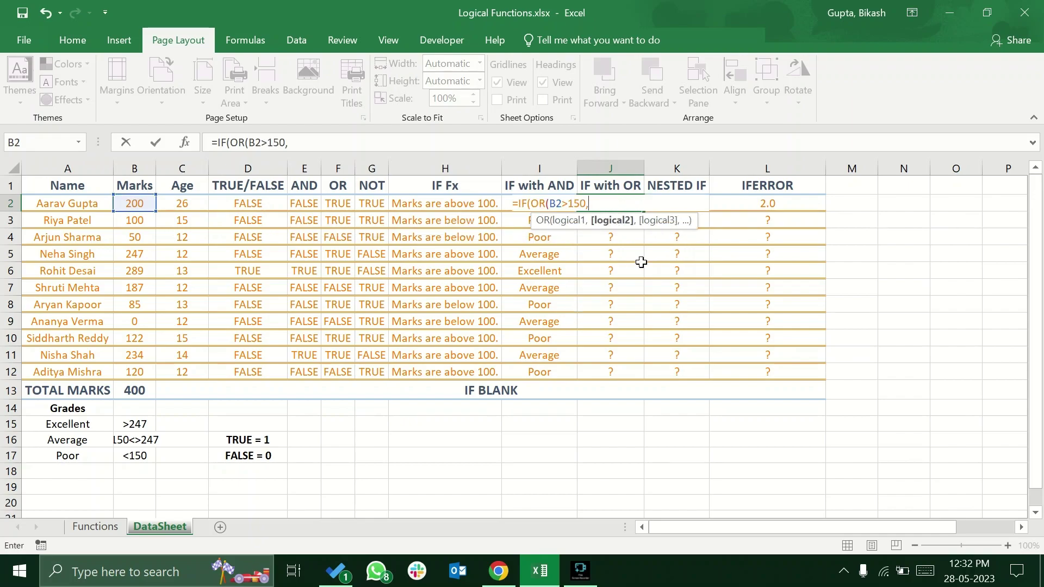
{"action": "left_click", "coordinate": [187, 204]}
{"action": "type", "text": ">15"}
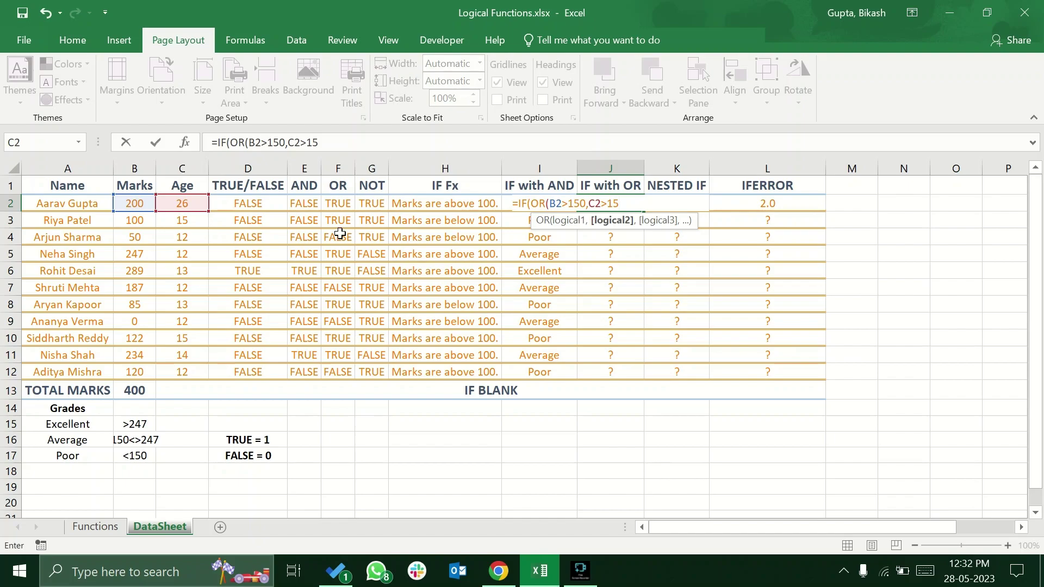
- Close the OR test in the J2 formula and set its value if true to "Eligible for Exams"
{"action": "type", "text": ")"}
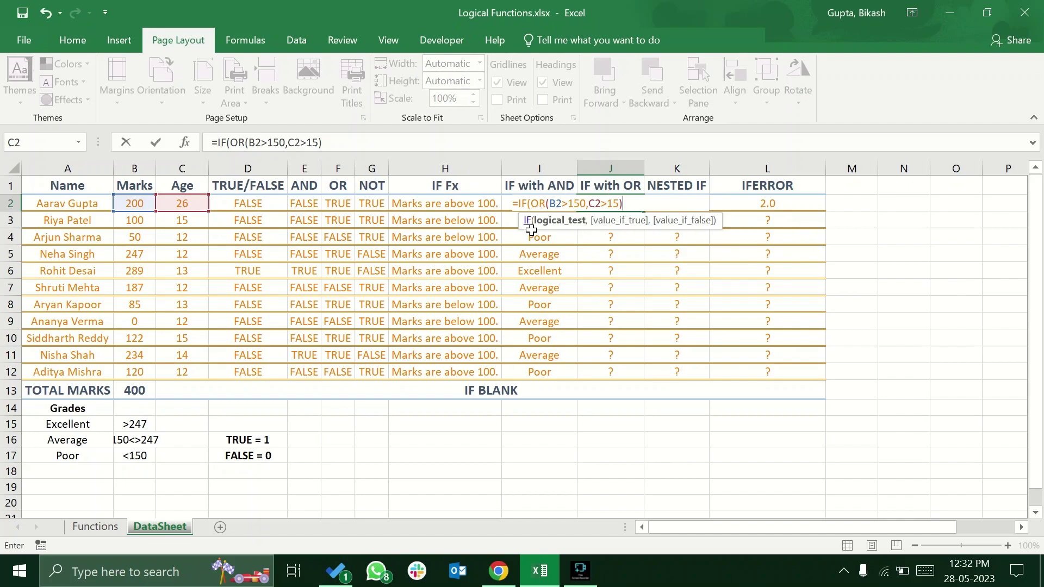
{"action": "type", "text": ","}
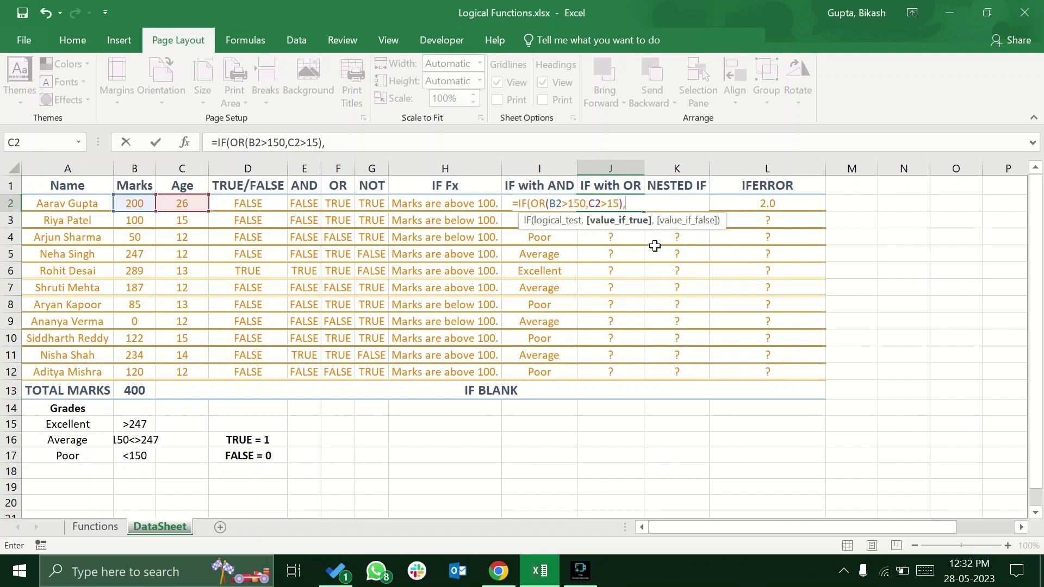
{"action": "type", "text": "\"THe"}
{"action": "key", "text": "BackSpace"}
{"action": "key", "text": "BackSpace"}
{"action": "type", "text": "ligible for EXams"}
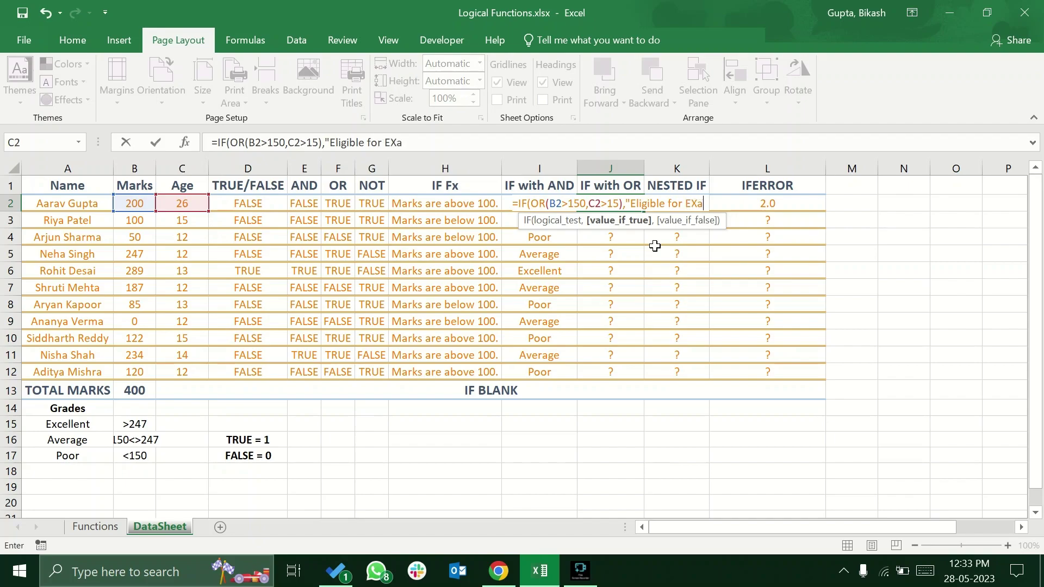
{"action": "key", "text": "BackSpace"}
{"action": "key", "text": "BackSpace"}
{"action": "key", "text": "BackSpace"}
{"action": "key", "text": "BackSpace"}
{"action": "type", "text": "xams"}
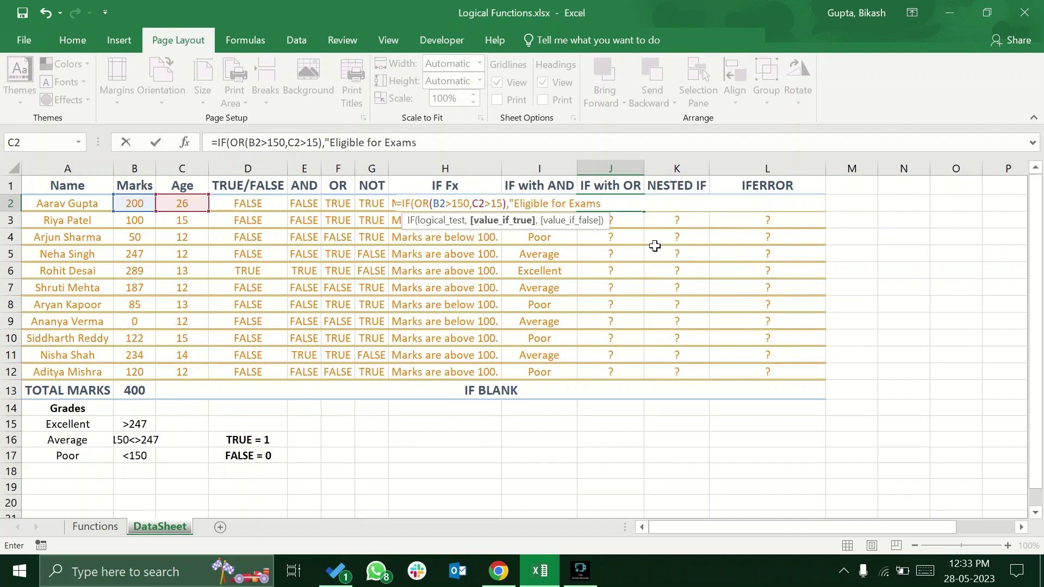
{"action": "type", "text": "\","}
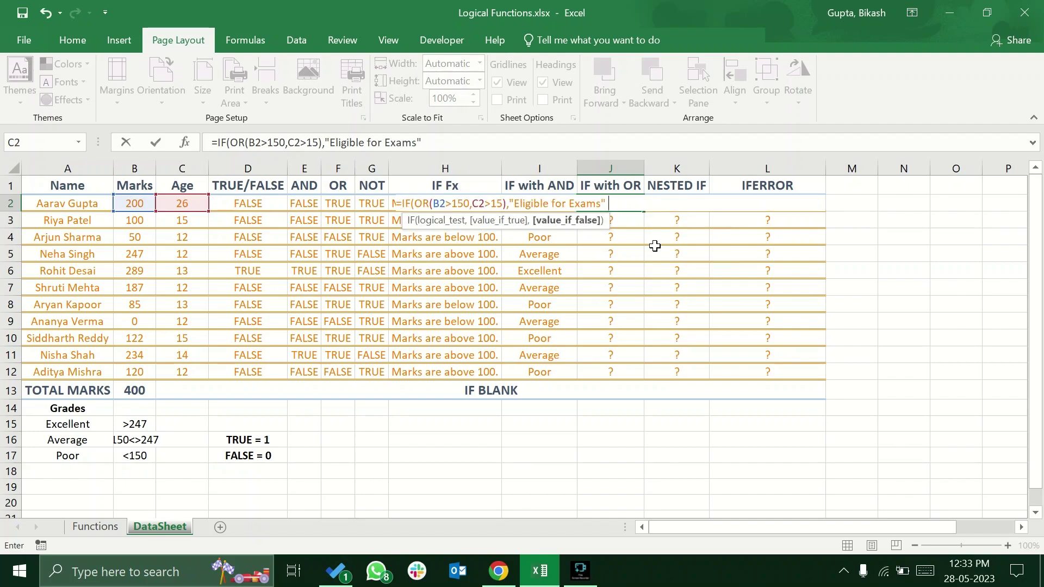
- Set the J2 formula's value if false to "Not Eligible for Exams" and enter the formula
{"action": "type", "text": "\"Not Eligbile"}
{"action": "key", "text": "BackSpace"}
{"action": "key", "text": "BackSpace"}
{"action": "key", "text": "BackSpace"}
{"action": "key", "text": "BackSpace"}
{"action": "type", "text": "iubl"}
{"action": "key", "text": "BackSpace"}
{"action": "key", "text": "BackSpace"}
{"action": "key", "text": "BackSpace"}
{"action": "type", "text": "bee for Exams"}
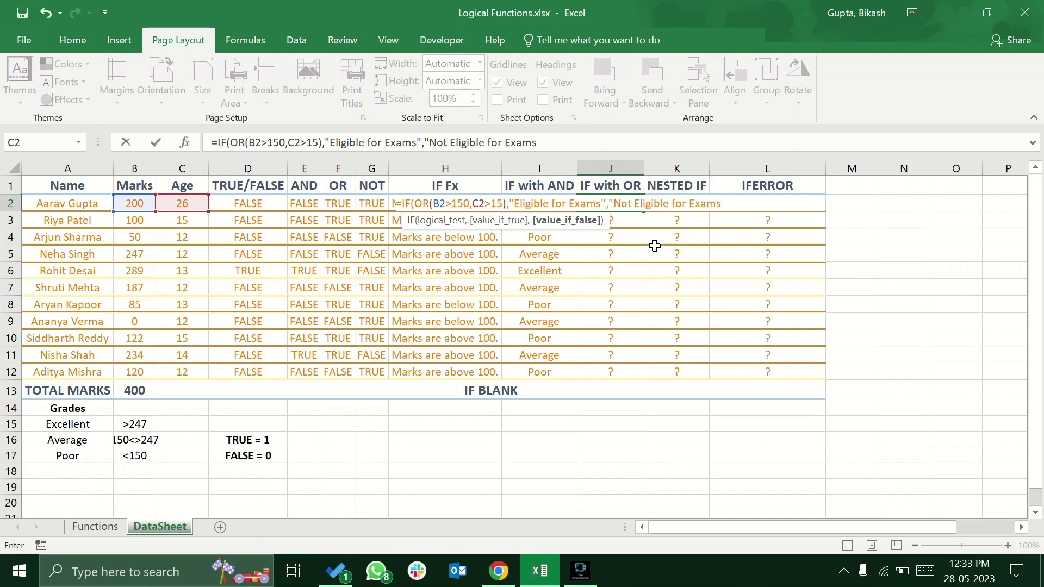
{"action": "key", "text": "Return"}
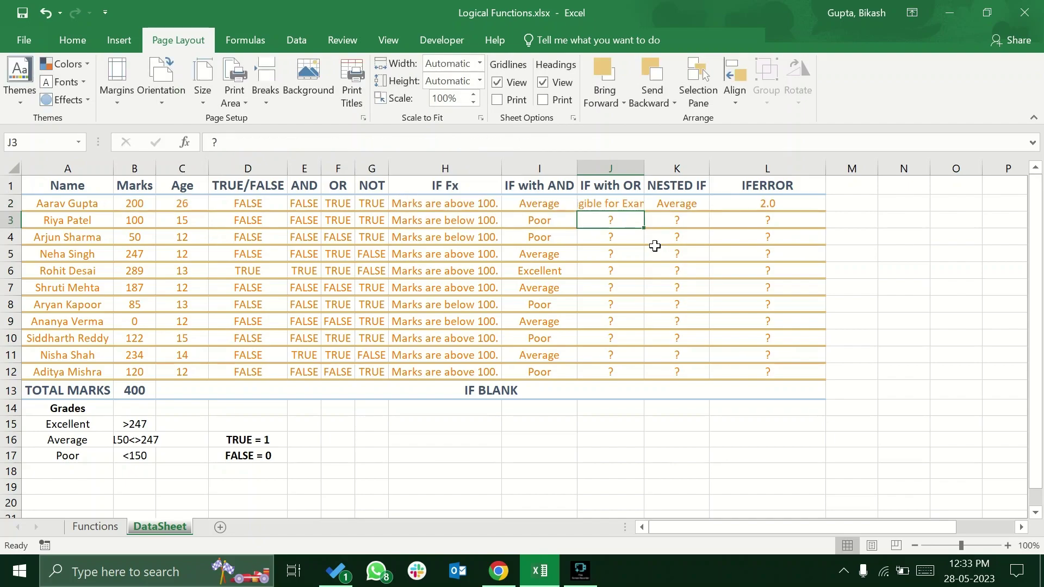
- Copy the J2 formula down to J12 and autofit the width of column J
{"action": "double_click", "coordinate": [645, 168]}
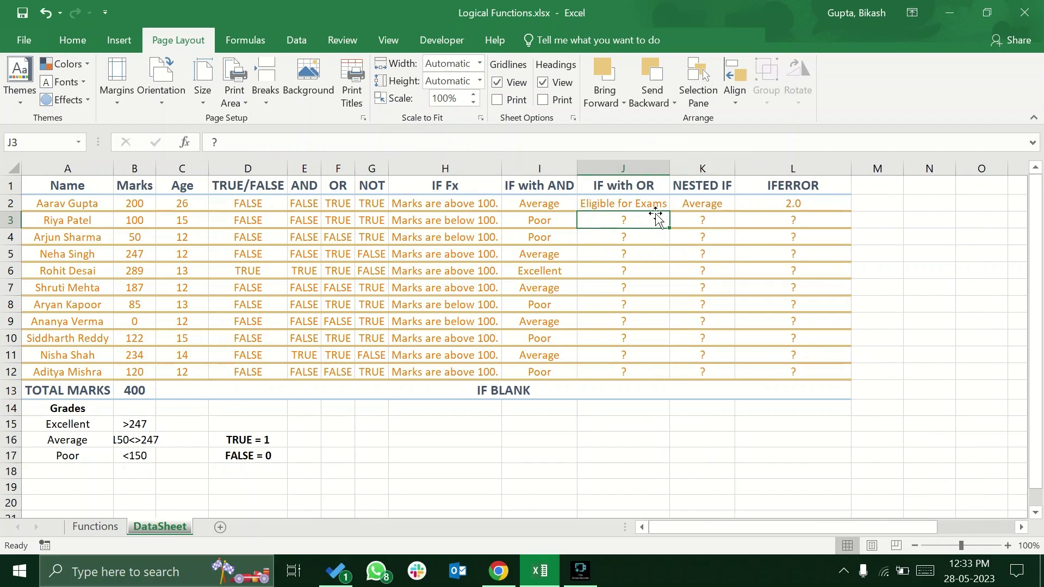
{"action": "key", "text": "Up"}
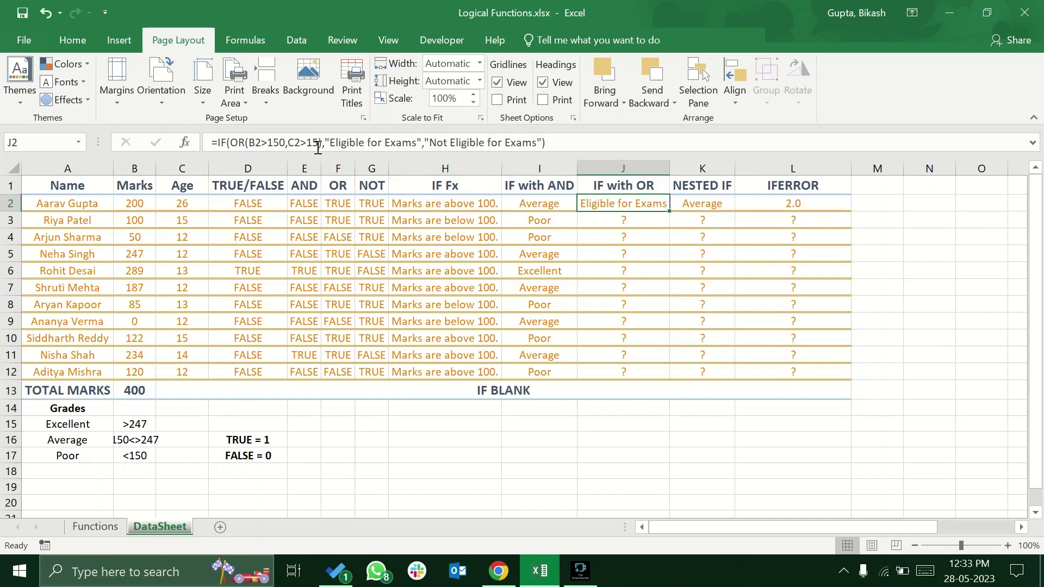
{"action": "left_click", "coordinate": [142, 204]}
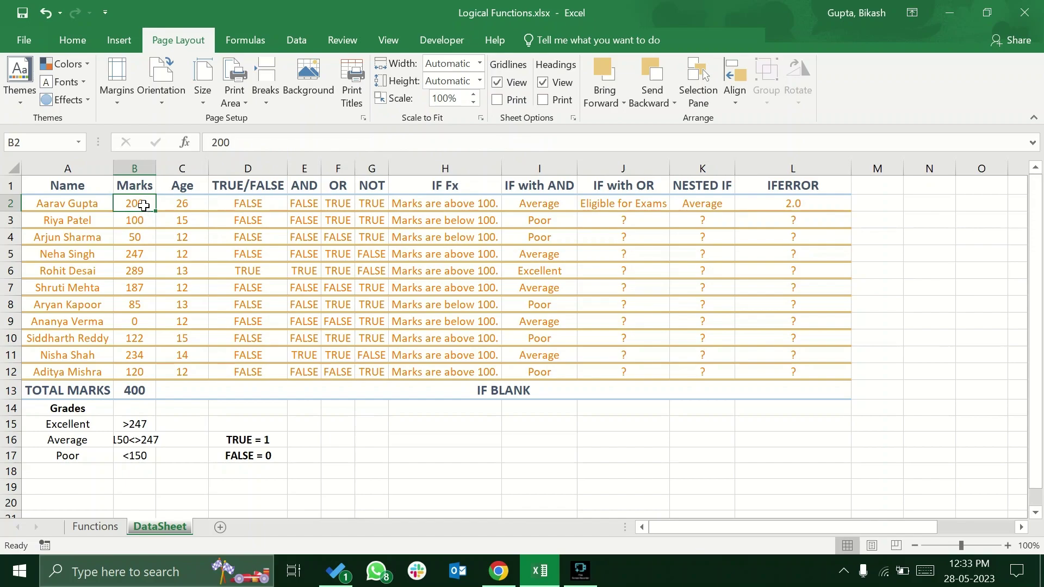
{"action": "left_click", "coordinate": [610, 206]}
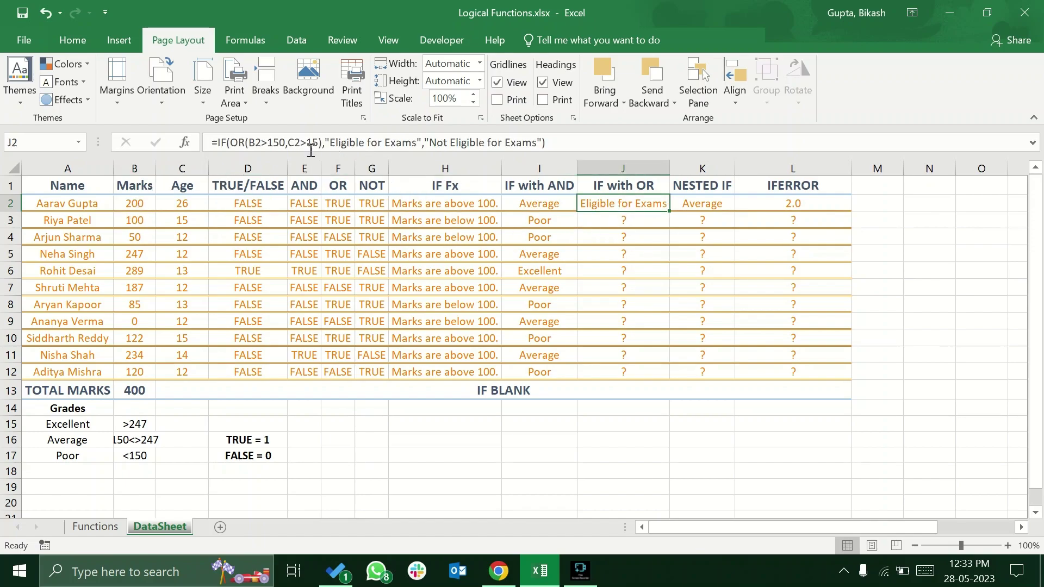
{"action": "left_click_drag", "start_coordinate": [668, 212], "coordinate": [657, 375]}
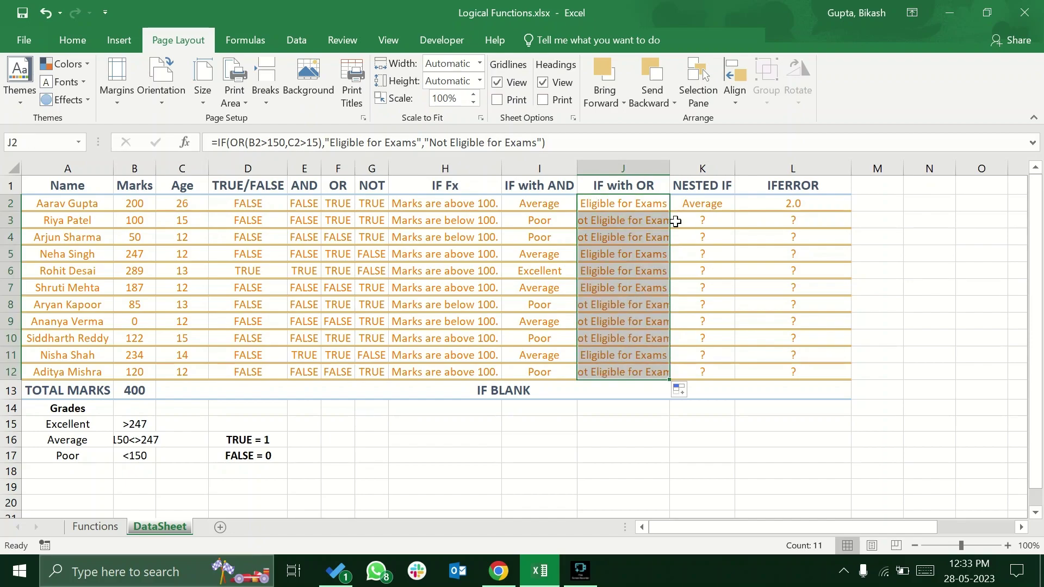
{"action": "double_click", "coordinate": [670, 169]}
- Compare the IF with OR result and formula in J3 with the marks in B3 and the age in row 3
{"action": "left_click", "coordinate": [671, 286]}
{"action": "left_click", "coordinate": [614, 218]}
{"action": "left_click", "coordinate": [619, 201]}
{"action": "left_click", "coordinate": [622, 223]}
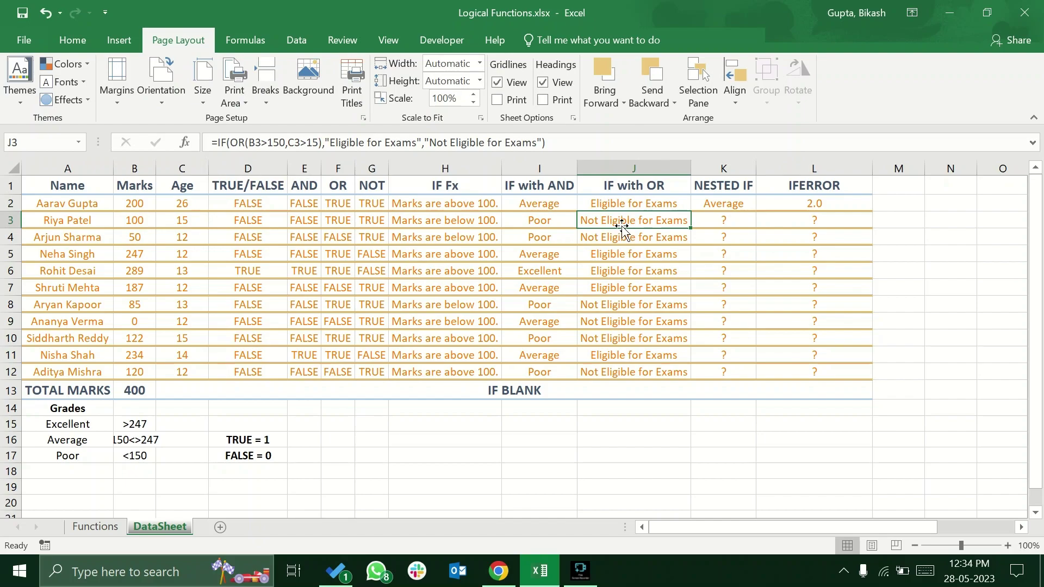
{"action": "left_click", "coordinate": [137, 227]}
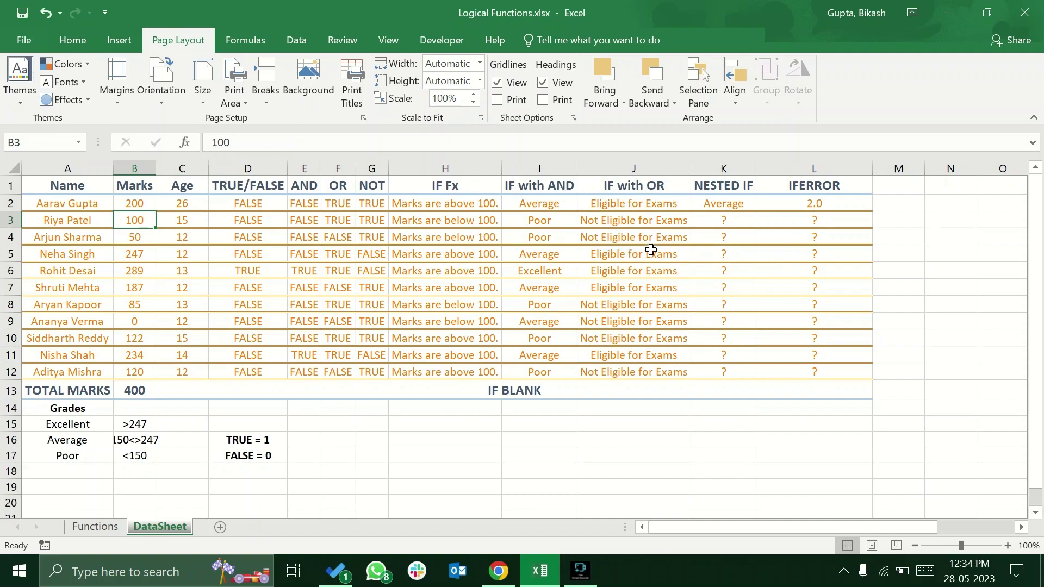
{"action": "left_click", "coordinate": [655, 226]}
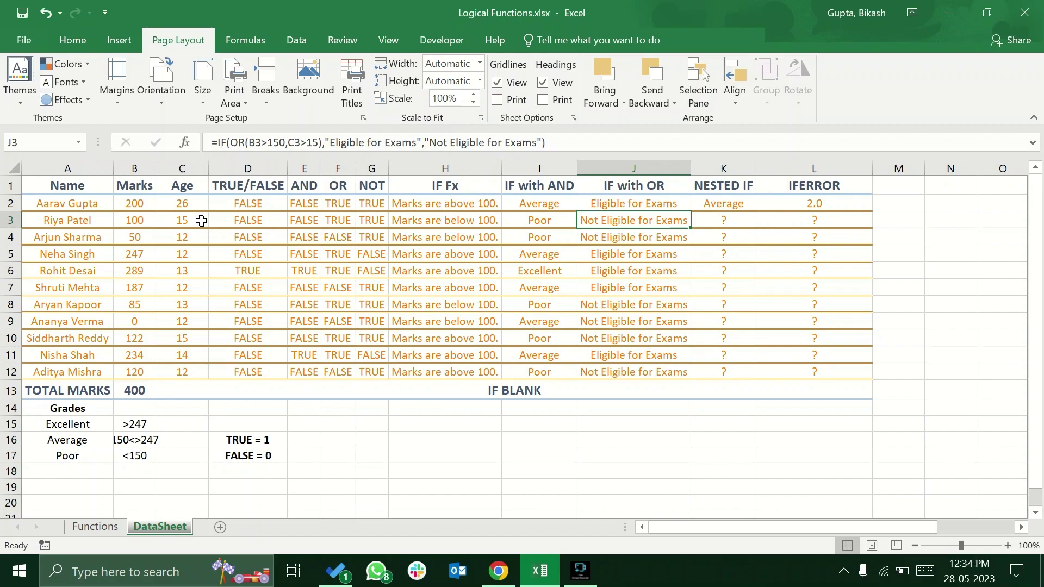
{"action": "left_click", "coordinate": [647, 221]}
- Review the nested IF formula in K2 and copy it down to K12
{"action": "left_click", "coordinate": [731, 202]}
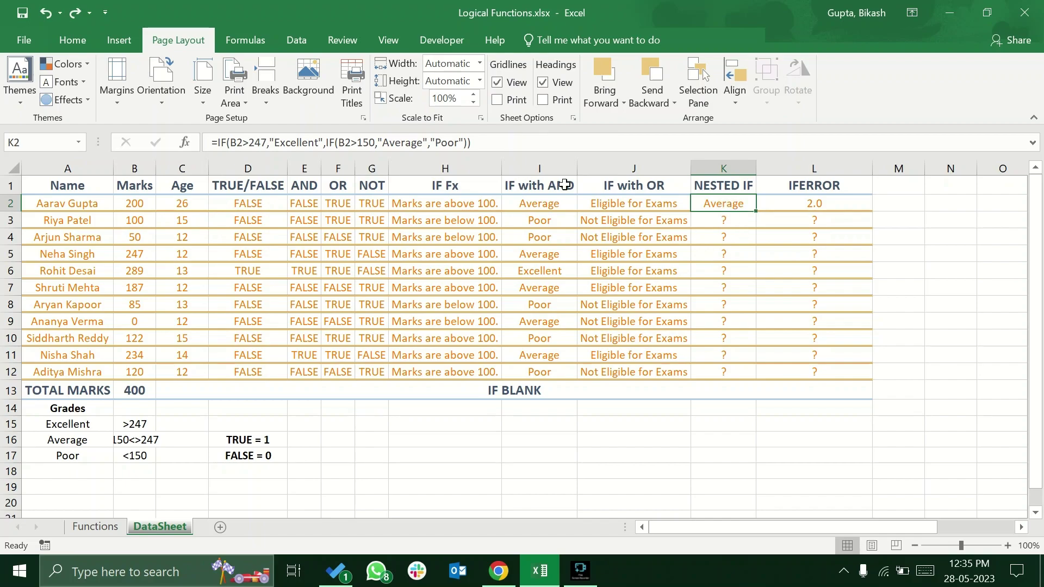
{"action": "left_click", "coordinate": [218, 143]}
{"action": "left_click_drag", "start_coordinate": [218, 143], "coordinate": [496, 142]}
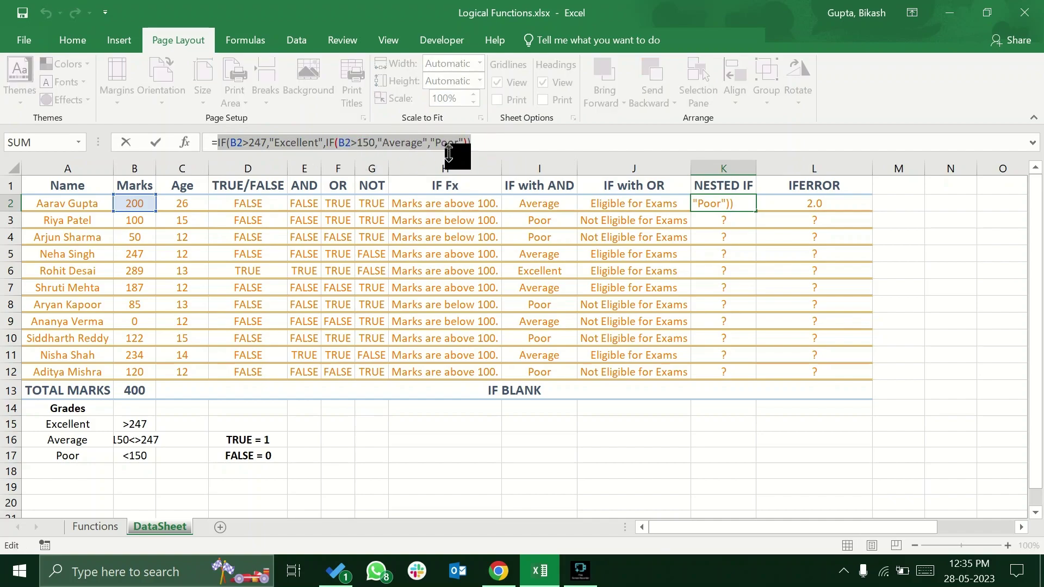
{"action": "key", "text": "ctrl+Return"}
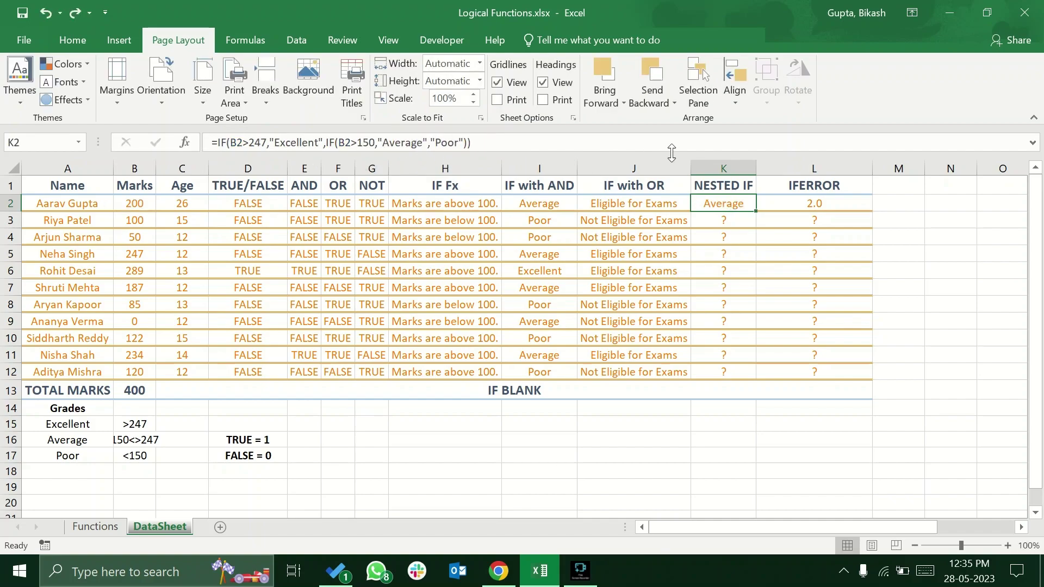
{"action": "left_click_drag", "start_coordinate": [755, 213], "coordinate": [757, 373]}
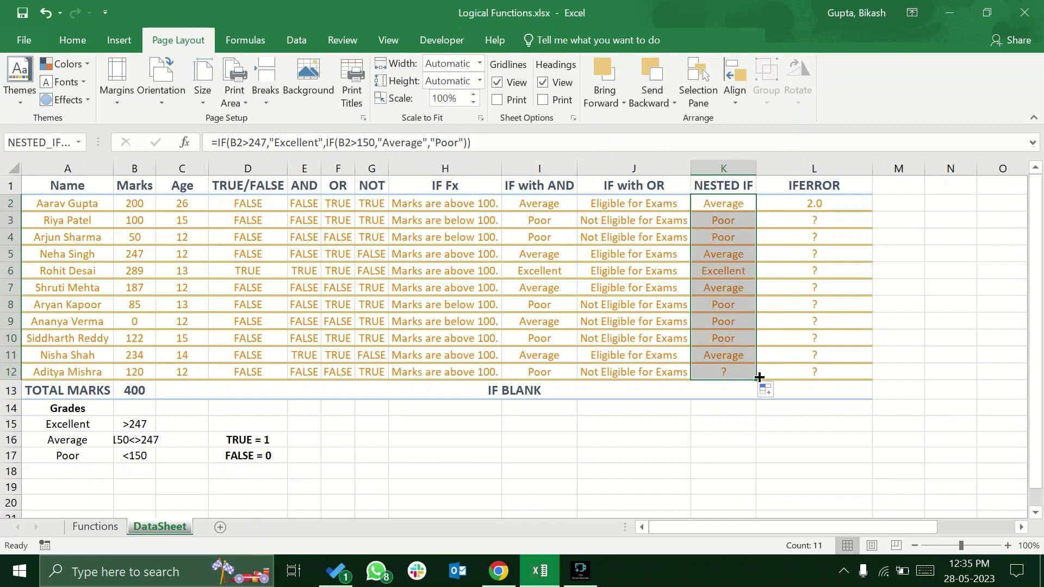
{"action": "left_click", "coordinate": [753, 373]}
{"action": "left_click", "coordinate": [717, 186]}
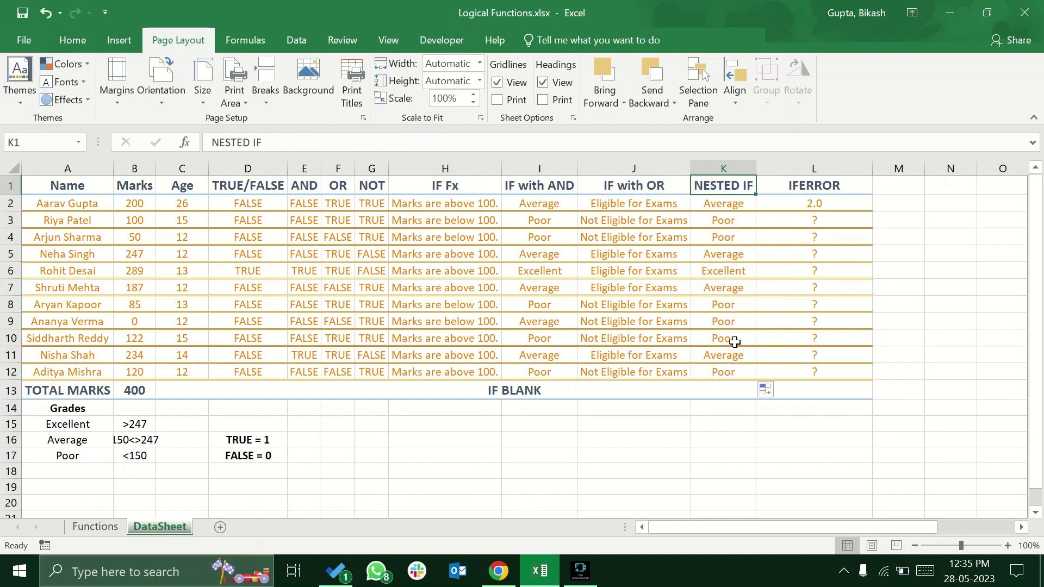
- Compare the IF with AND formula and grades in column I with the nested IF ones in column K
{"action": "left_click", "coordinate": [540, 205]}
{"action": "left_click_drag", "start_coordinate": [540, 355], "coordinate": [543, 366]}
{"action": "left_click", "coordinate": [550, 205]}
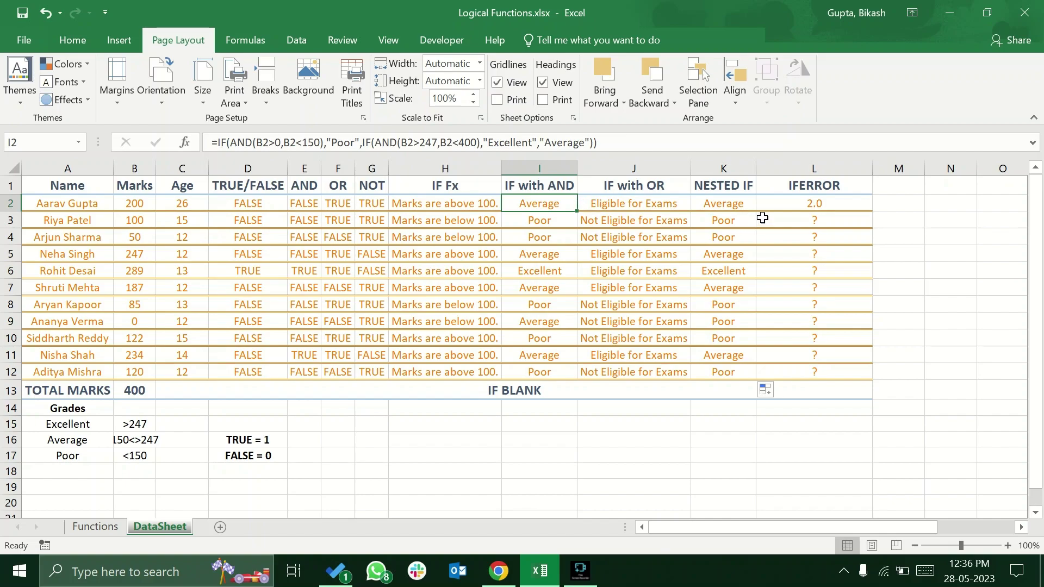
{"action": "left_click", "coordinate": [739, 205]}
{"action": "left_click", "coordinate": [737, 189]}
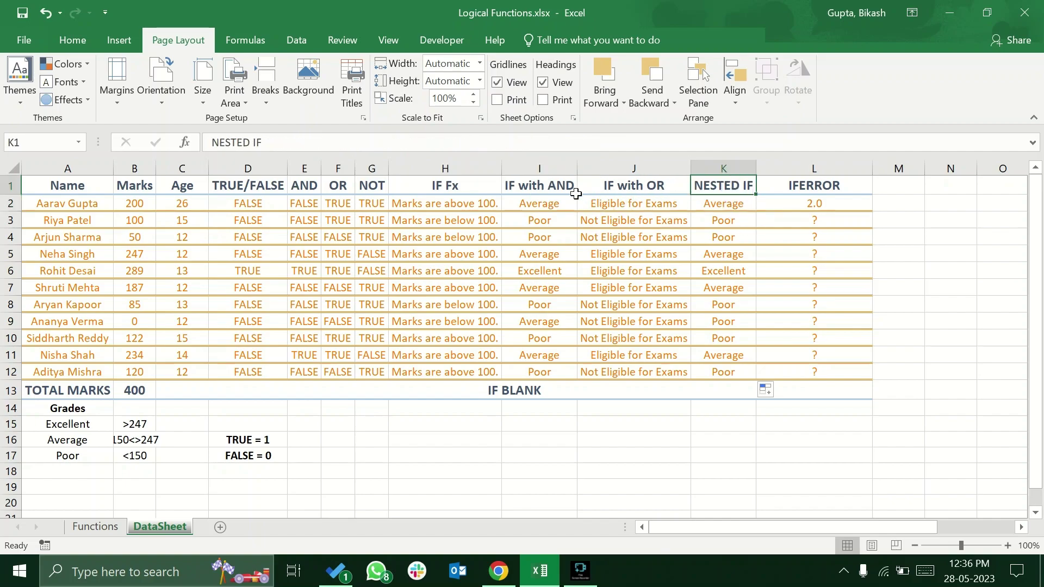
{"action": "left_click", "coordinate": [555, 191]}
{"action": "left_click", "coordinate": [550, 206]}
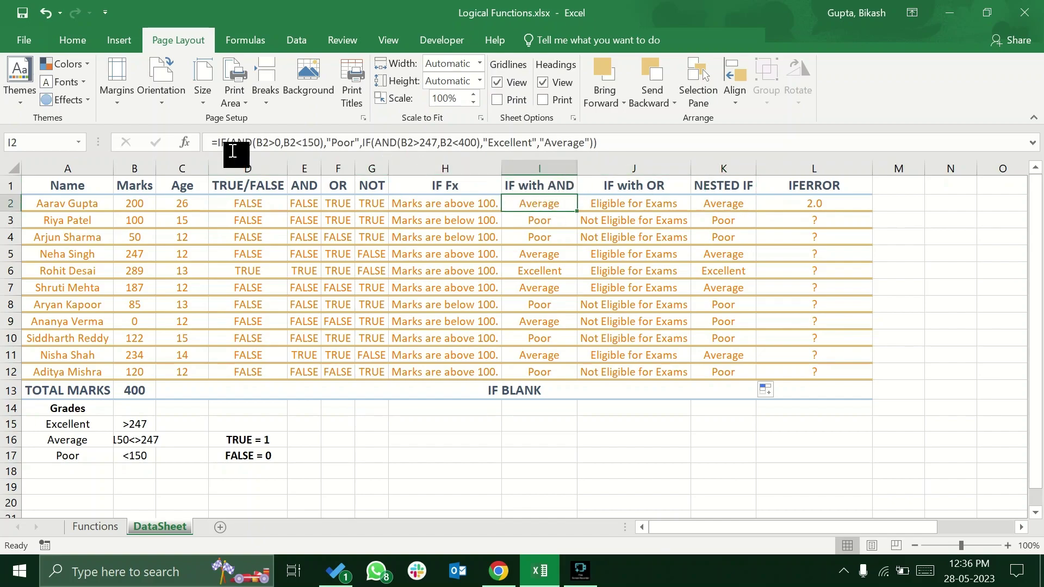
- Go through the nested IF formulas in column K row by row, starting from K2
{"action": "left_click", "coordinate": [729, 207]}
{"action": "left_click", "coordinate": [730, 215]}
{"action": "left_click", "coordinate": [749, 207]}
{"action": "key", "text": "Down"}
{"action": "key", "text": "Down"}
{"action": "key", "text": "Down"}
{"action": "key", "text": "Down"}
{"action": "key", "text": "Down"}
{"action": "key", "text": "Down"}
{"action": "key", "text": "Down"}
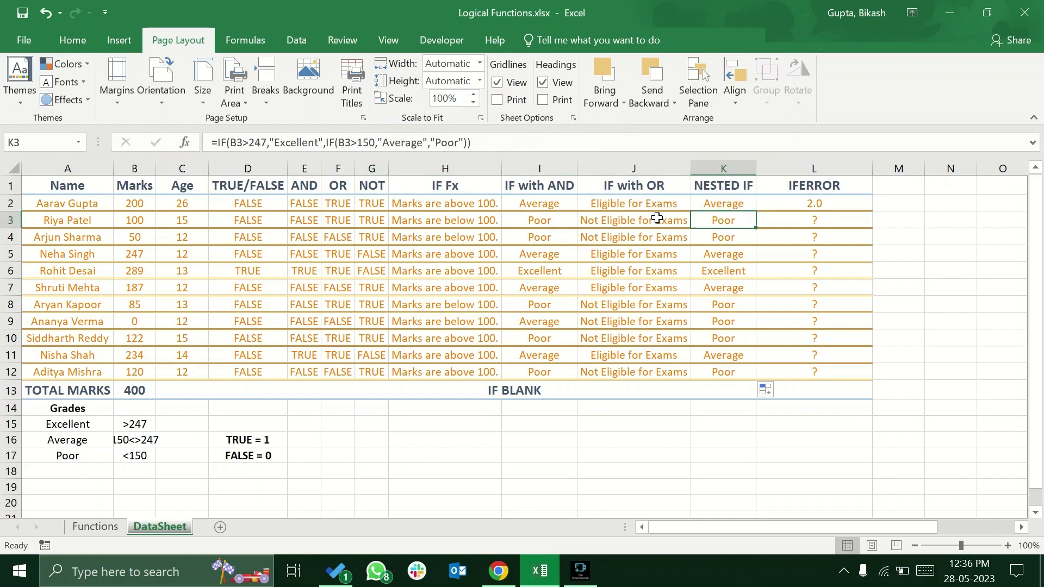
{"action": "key", "text": "Down"}
{"action": "key", "text": "Up"}
{"action": "key", "text": "Up"}
{"action": "key", "text": "Up"}
{"action": "key", "text": "Up"}
{"action": "key", "text": "Up"}
{"action": "key", "text": "Up"}
{"action": "key", "text": "Up"}
{"action": "key", "text": "Up"}
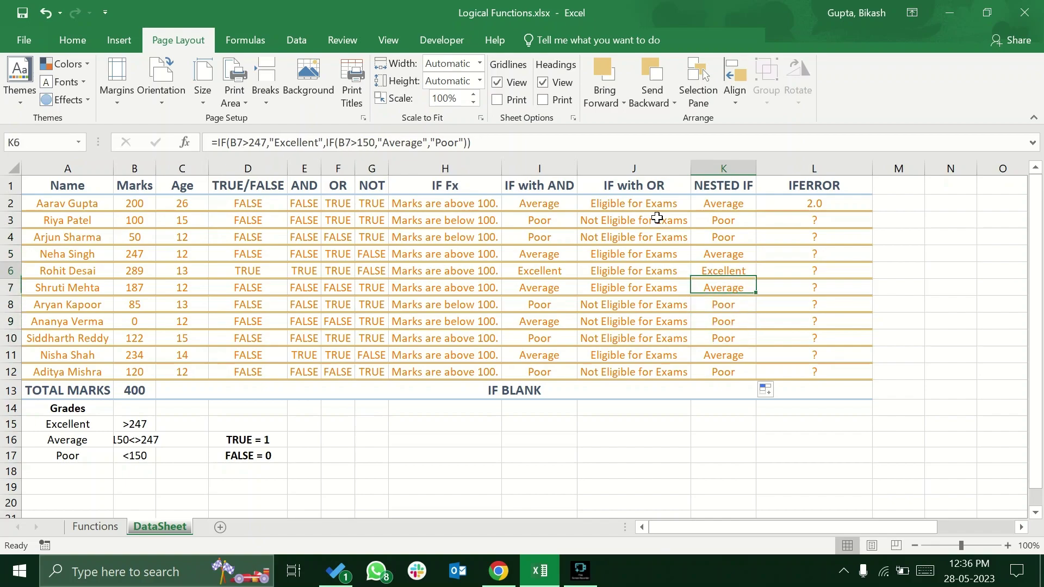
- Examine the B2>247 and B2>150 tests and the "Excellent", "Average" and "Poor" outcomes in the K2 formula
{"action": "left_click", "coordinate": [729, 190]}
{"action": "left_click", "coordinate": [733, 206]}
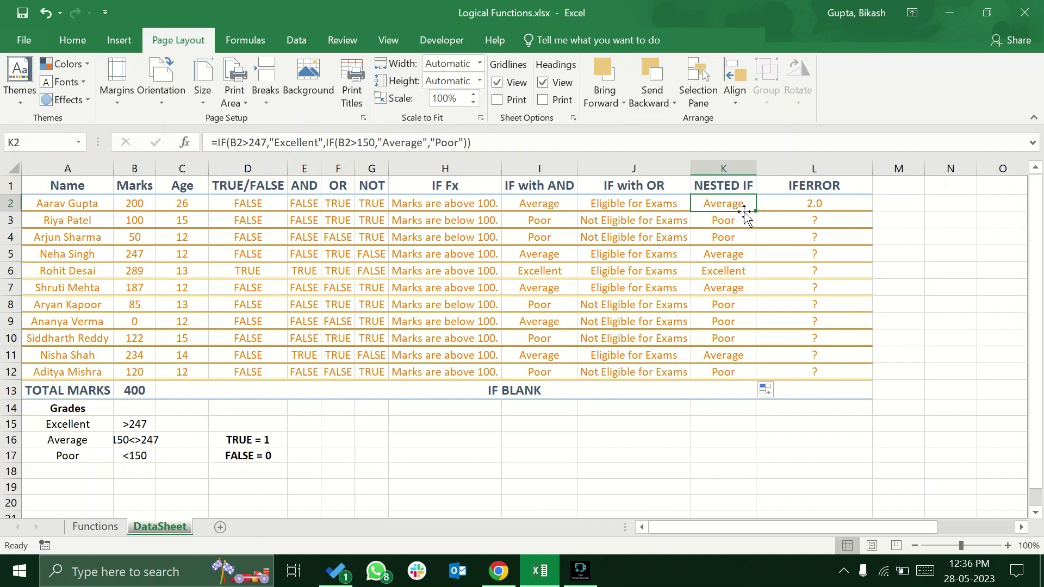
{"action": "left_click", "coordinate": [224, 146]}
{"action": "left_click", "coordinate": [239, 143]}
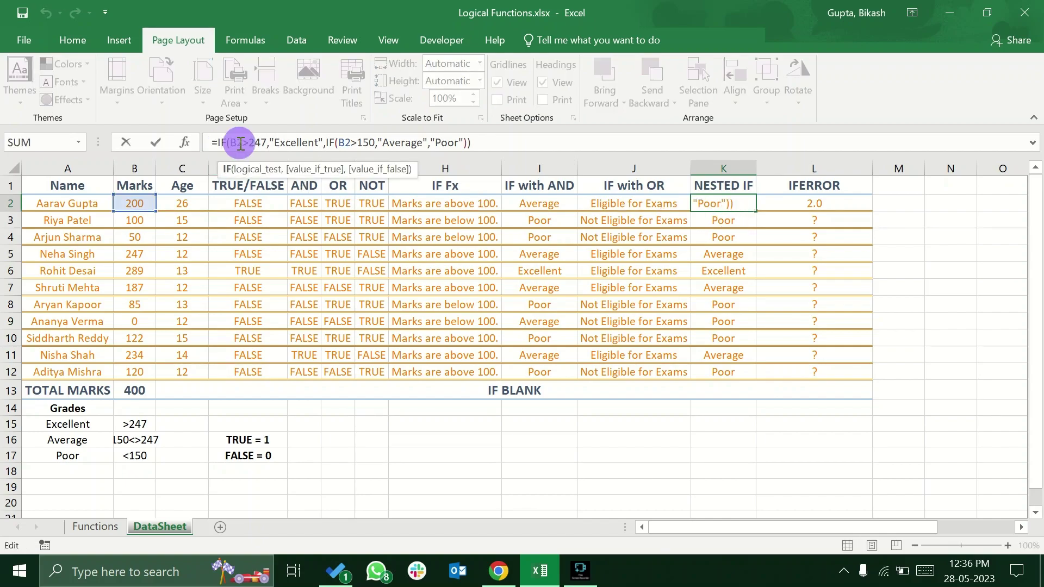
{"action": "left_click", "coordinate": [290, 142]}
{"action": "left_click", "coordinate": [329, 143]}
{"action": "left_click", "coordinate": [342, 144]}
{"action": "left_click", "coordinate": [362, 144]}
{"action": "left_click", "coordinate": [400, 143]}
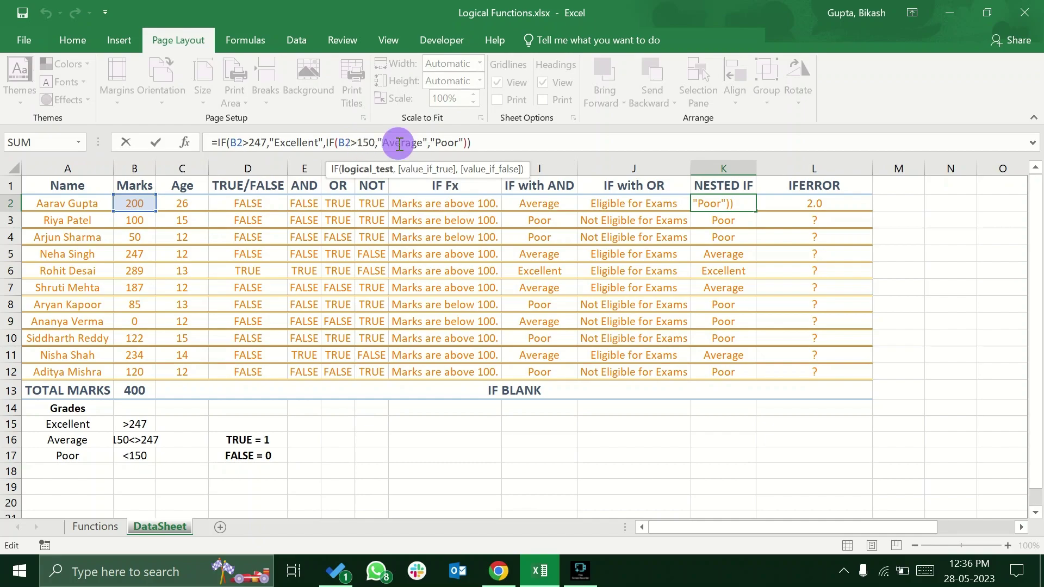
{"action": "left_click", "coordinate": [442, 142]}
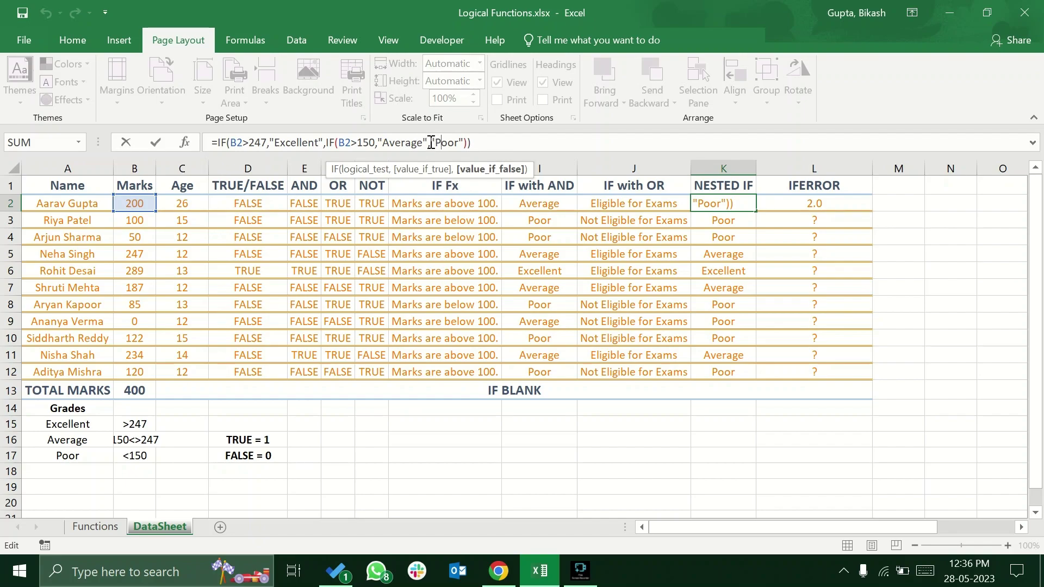
{"action": "left_click", "coordinate": [446, 141]}
- Examine the second AND condition and the "Excellent" and "Average" outcomes in the I2 formula
{"action": "left_click", "coordinate": [549, 206]}
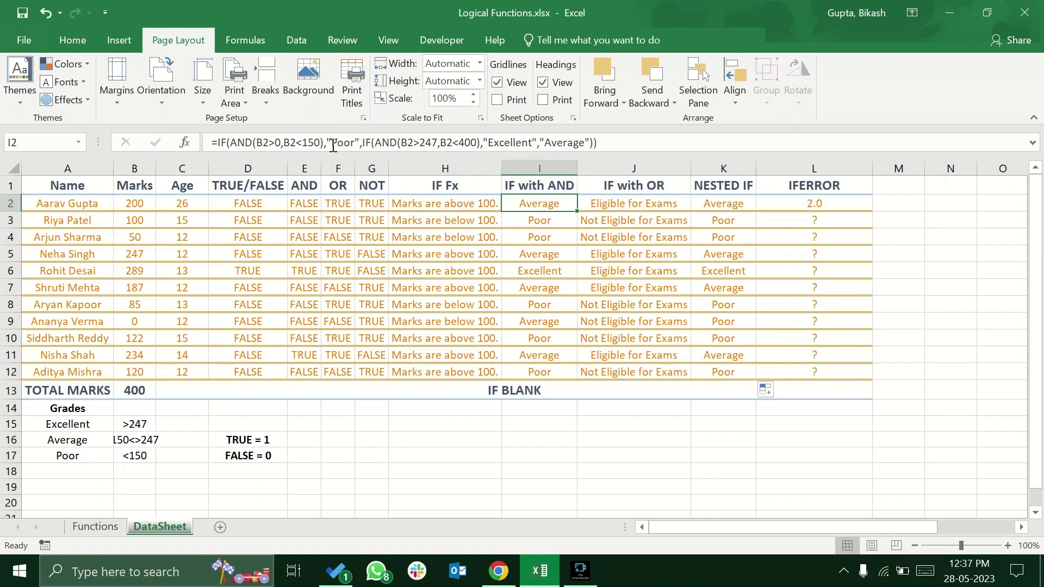
{"action": "left_click", "coordinate": [410, 148]}
{"action": "left_click_drag", "start_coordinate": [410, 148], "coordinate": [438, 145]}
{"action": "left_click", "coordinate": [465, 146]}
{"action": "left_click", "coordinate": [494, 143]}
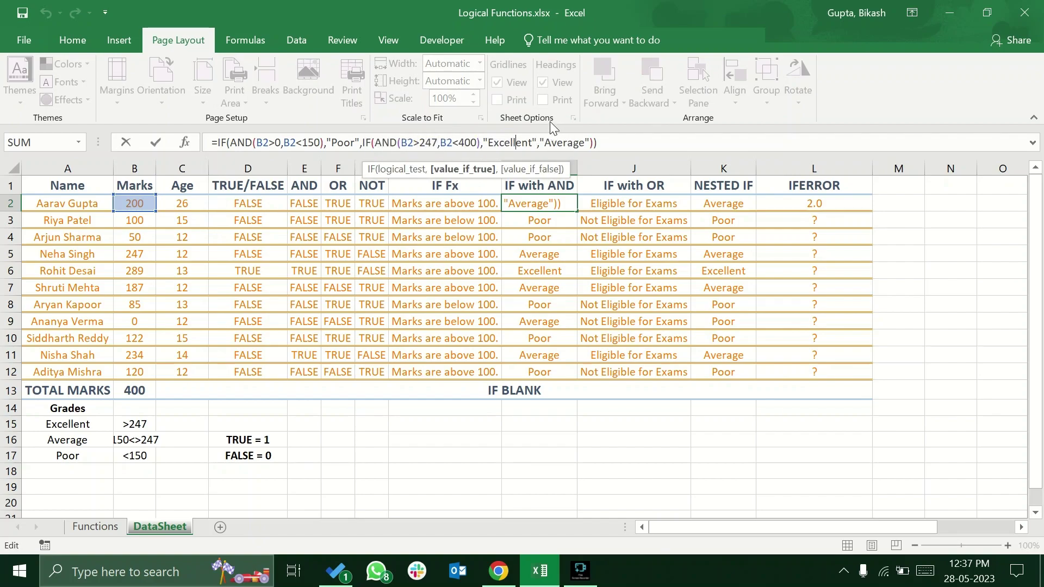
{"action": "left_click", "coordinate": [578, 144]}
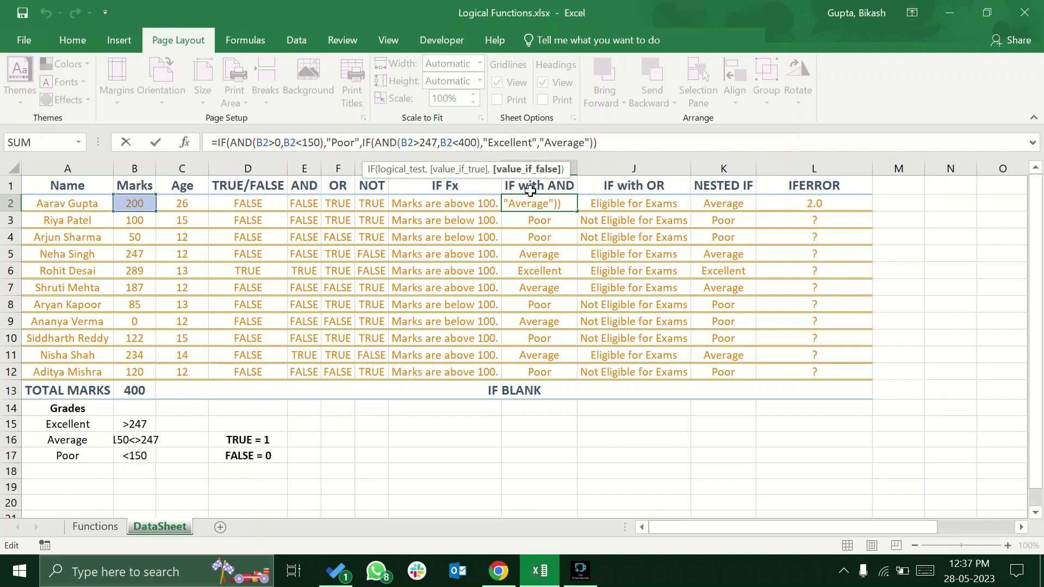
{"action": "left_click", "coordinate": [581, 150]}
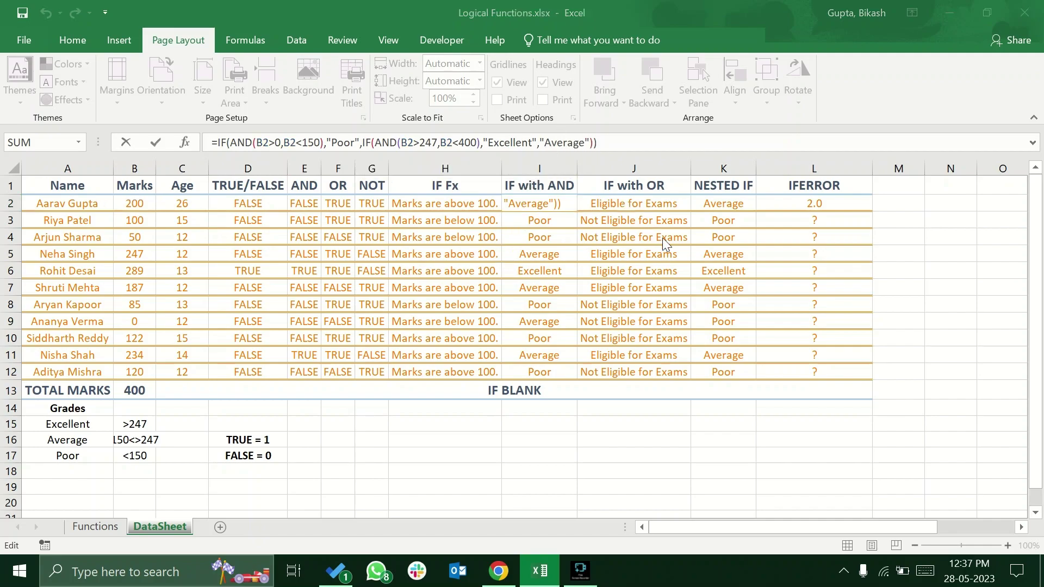
- Leave the I2 formula and examine the B2>247 and nested B2>150 tests in the K2 formula
{"action": "left_click", "coordinate": [729, 199]}
{"action": "left_click", "coordinate": [723, 188]}
{"action": "left_click", "coordinate": [731, 206]}
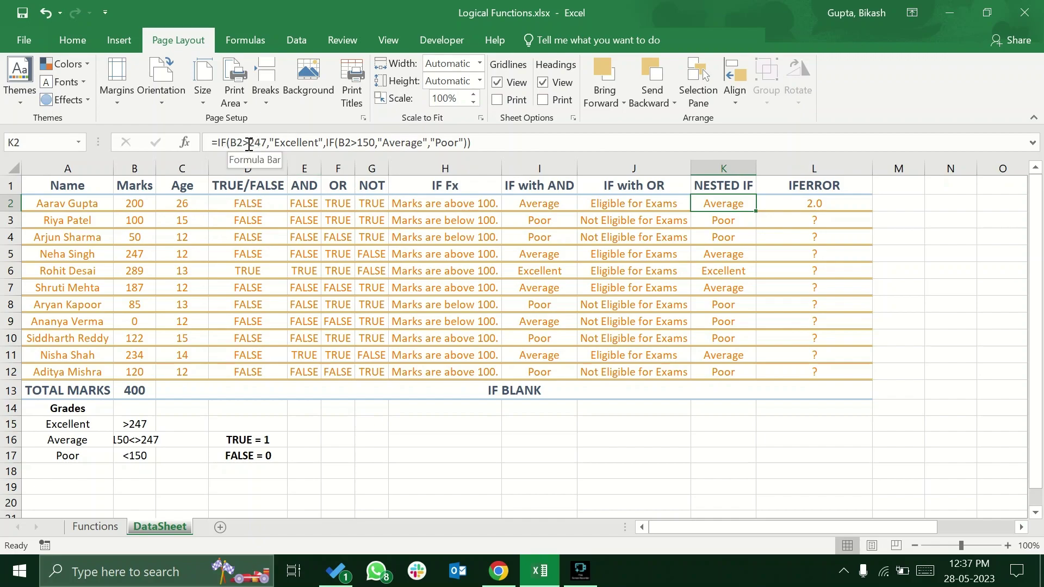
{"action": "left_click", "coordinate": [280, 143]}
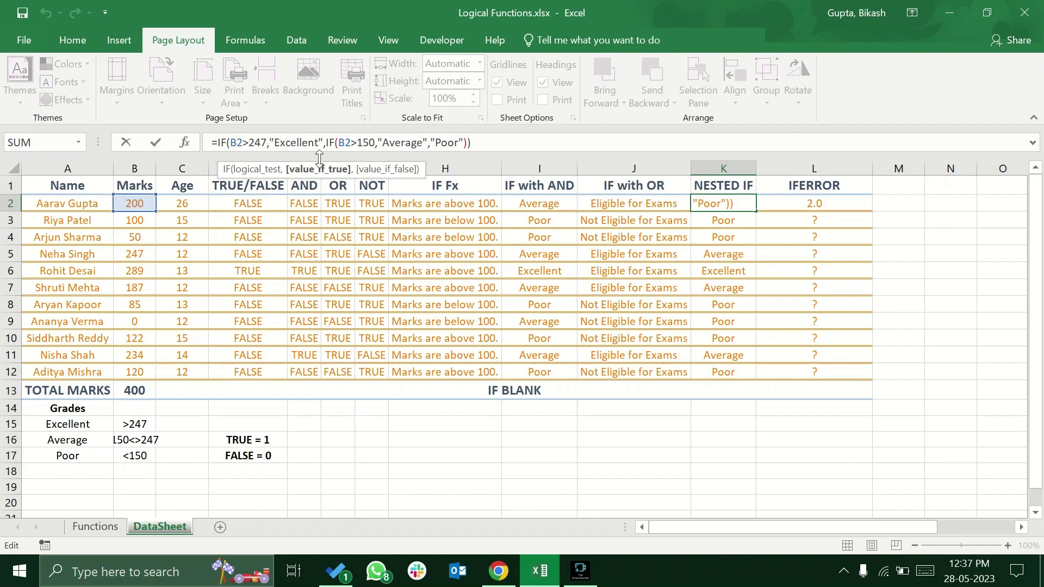
{"action": "left_click", "coordinate": [351, 142]}
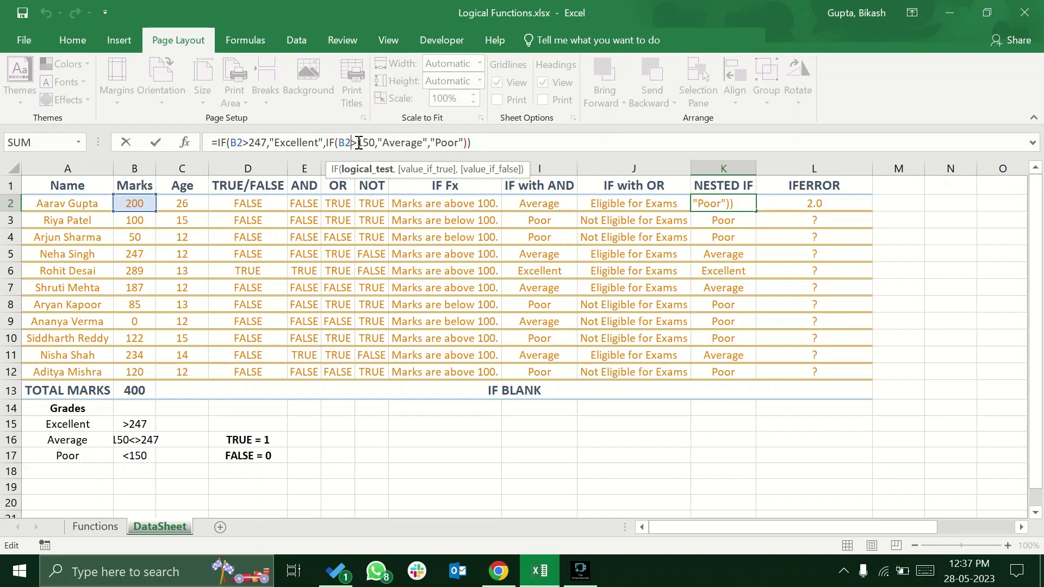
{"action": "left_click", "coordinate": [356, 142]}
{"action": "left_click", "coordinate": [249, 144]}
{"action": "left_click_drag", "start_coordinate": [243, 143], "coordinate": [268, 142]}
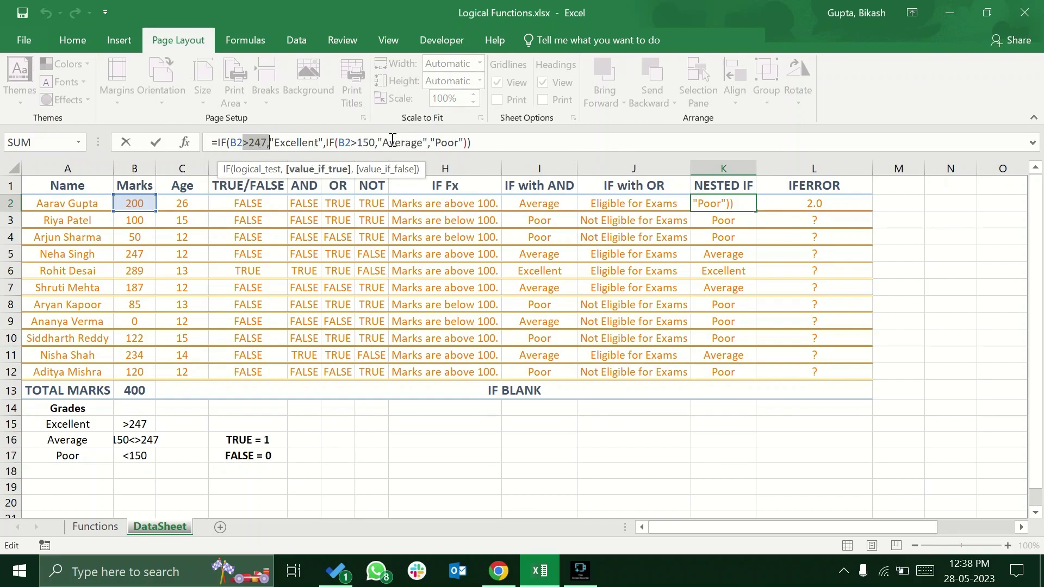
- Trace the "Excellent" and "Poor" outcomes and the inner IF(B2>150) part of the nested formula in K2
{"action": "left_click", "coordinate": [303, 142]}
{"action": "left_click", "coordinate": [454, 143]}
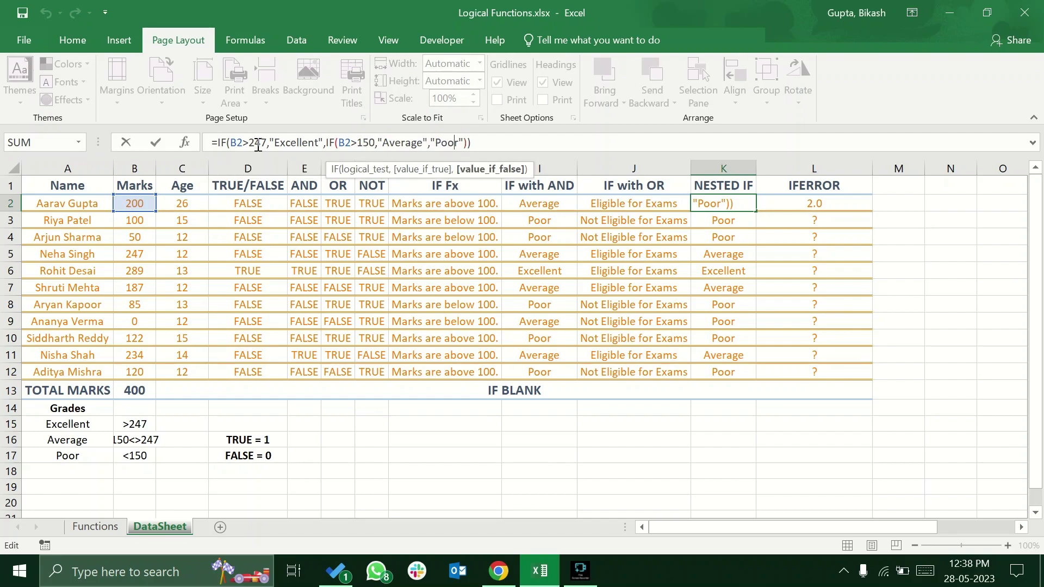
{"action": "left_click", "coordinate": [371, 142]}
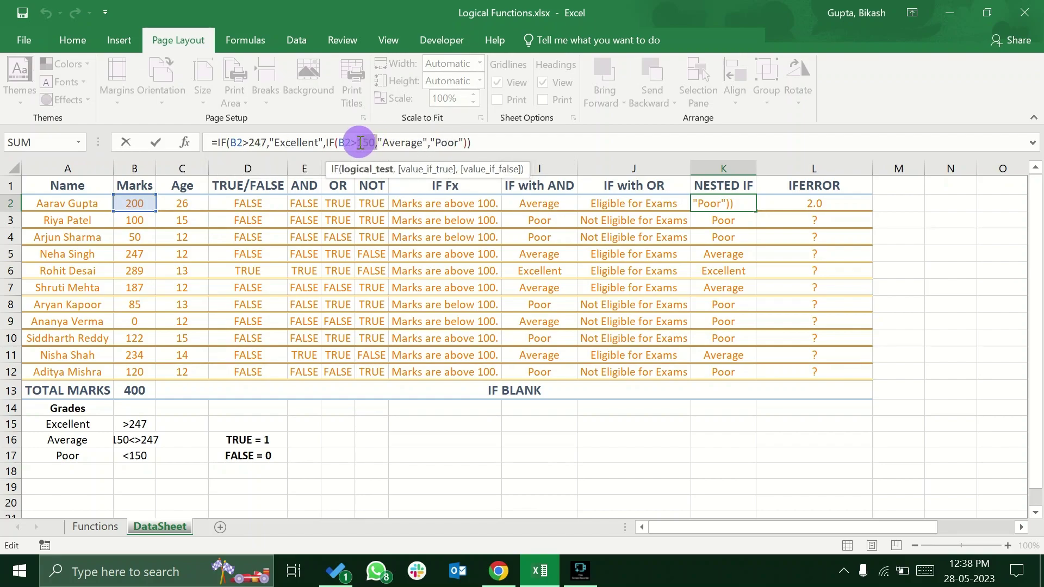
{"action": "left_click_drag", "start_coordinate": [323, 144], "coordinate": [374, 142]}
{"action": "left_click", "coordinate": [374, 143]}
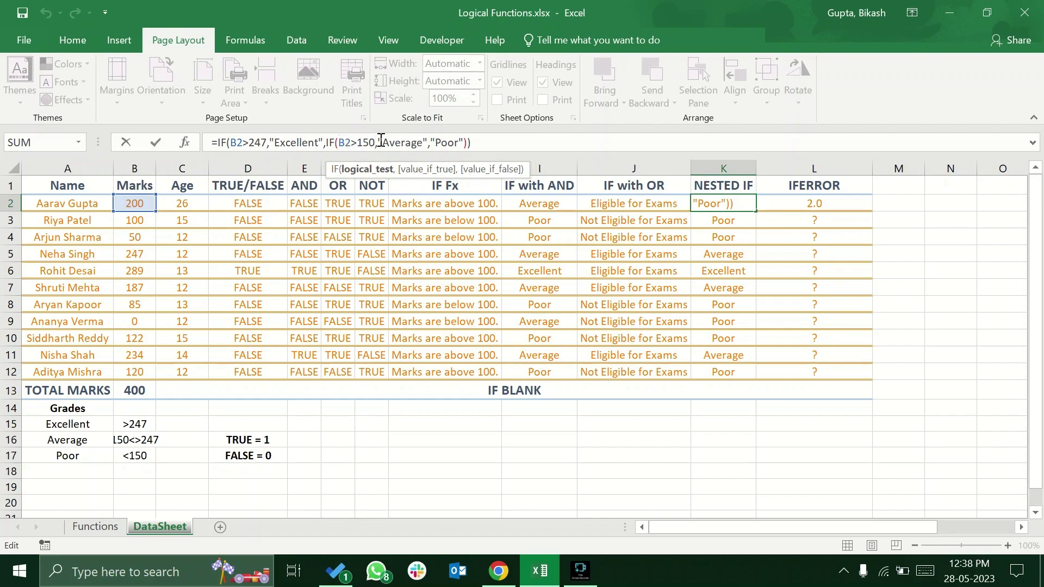
{"action": "left_click", "coordinate": [260, 143]}
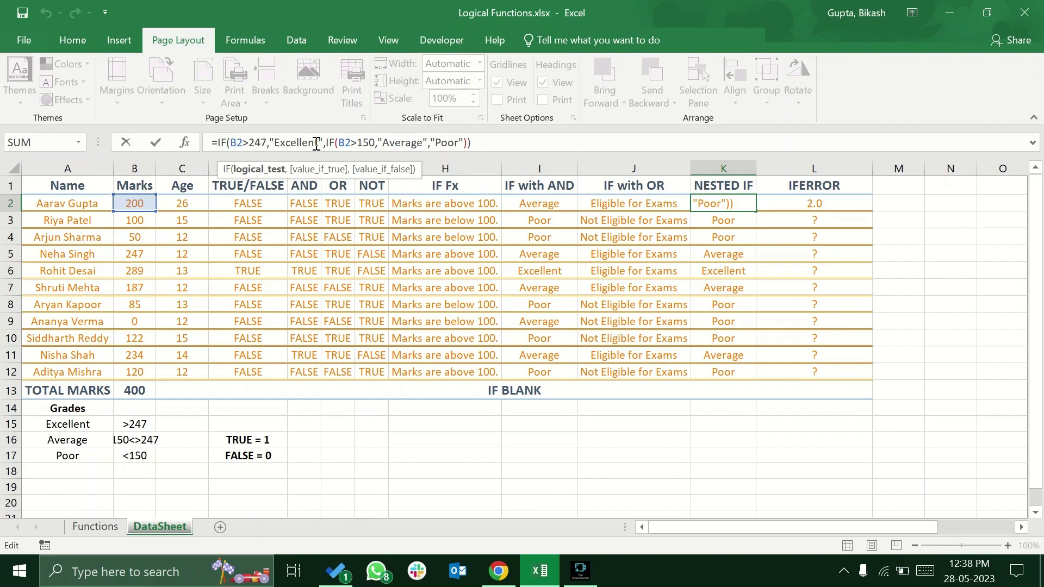
{"action": "left_click", "coordinate": [440, 142]}
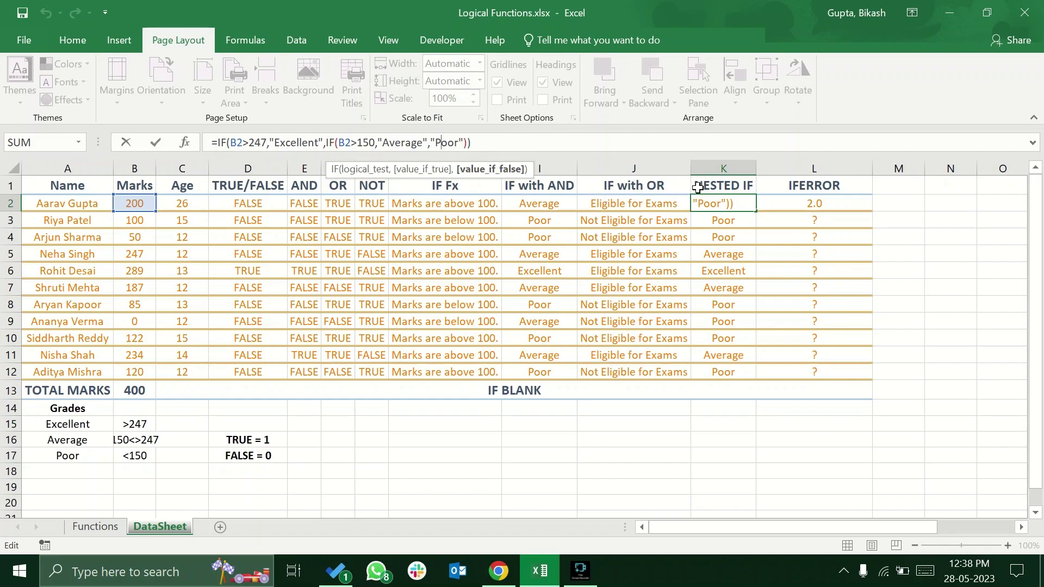
{"action": "key", "text": "Return"}
{"action": "left_click", "coordinate": [729, 205]}
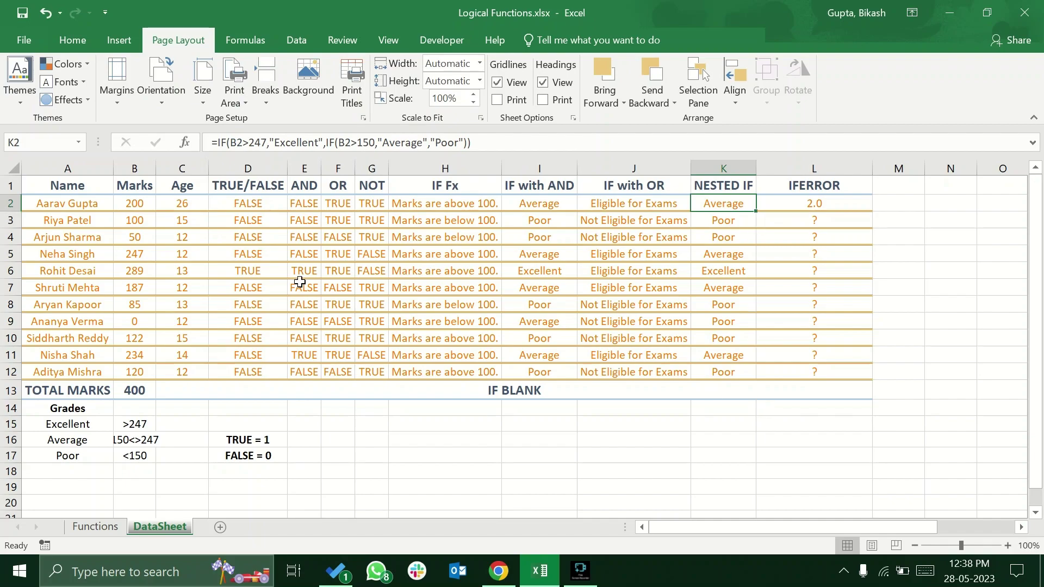
- Try marks of 500 in cell B3 and undo the entry
{"action": "left_click", "coordinate": [140, 205]}
{"action": "left_click", "coordinate": [151, 221]}
{"action": "type", "text": "500"}
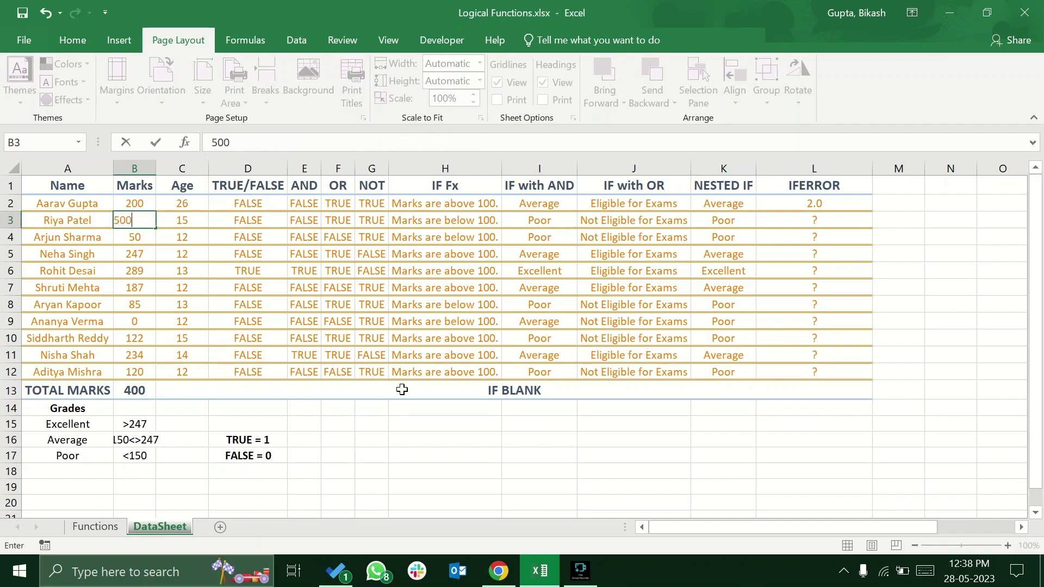
{"action": "key", "text": "Return"}
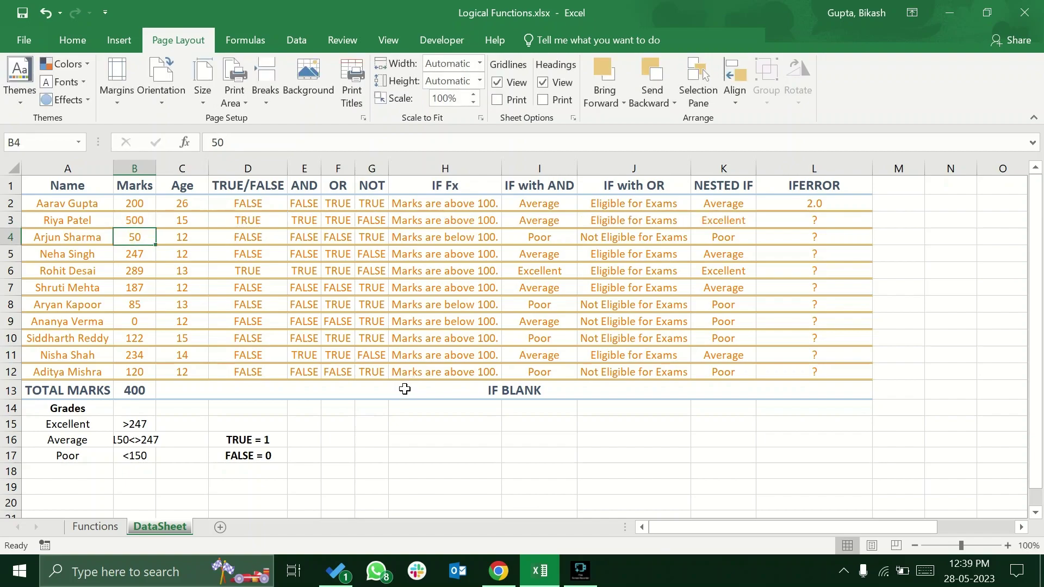
{"action": "left_click", "coordinate": [44, 13]}
- Compare the IF with AND formula in I3 and the nested IF in K3 against the marks in B3 and the Poor threshold
{"action": "left_click", "coordinate": [541, 221]}
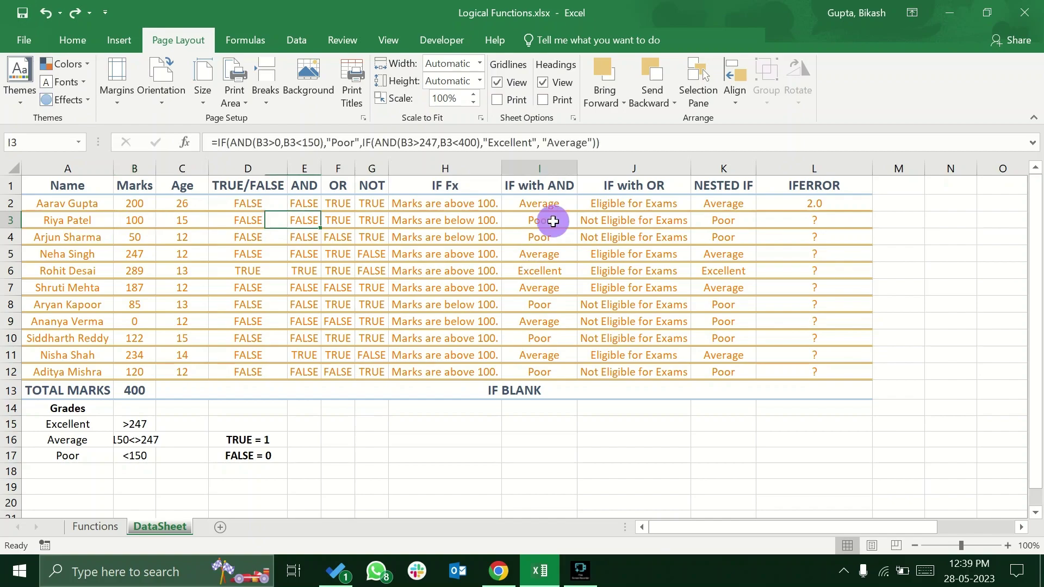
{"action": "left_click", "coordinate": [752, 221]}
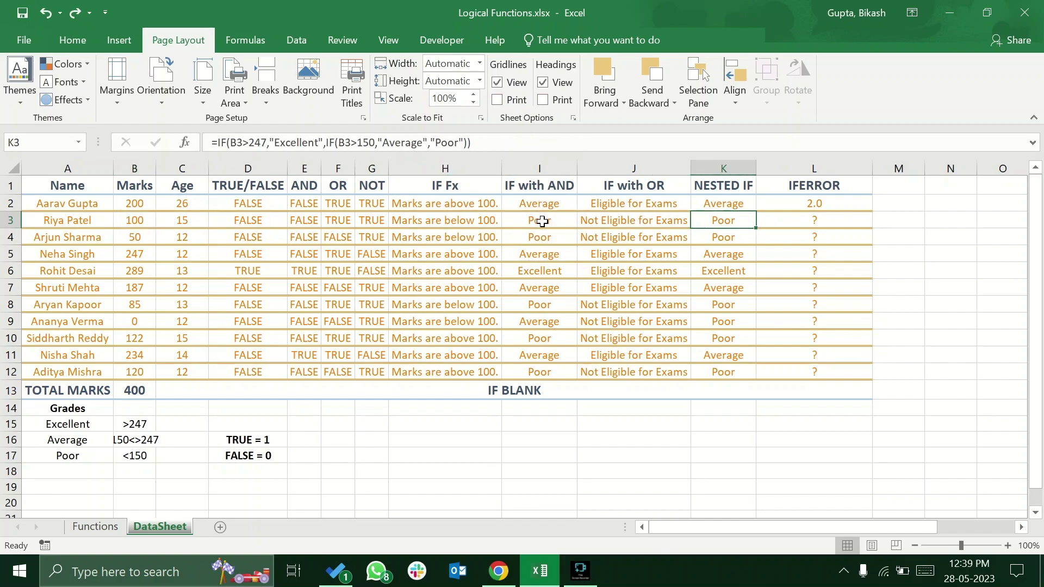
{"action": "left_click", "coordinate": [523, 221]}
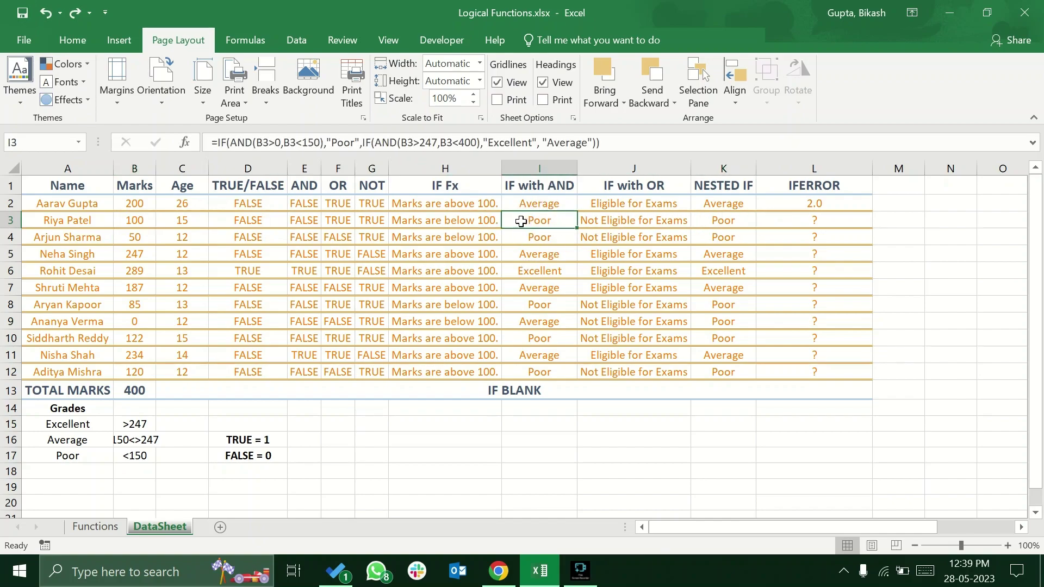
{"action": "left_click", "coordinate": [144, 222]}
{"action": "left_click", "coordinate": [549, 220]}
{"action": "left_click", "coordinate": [137, 456]}
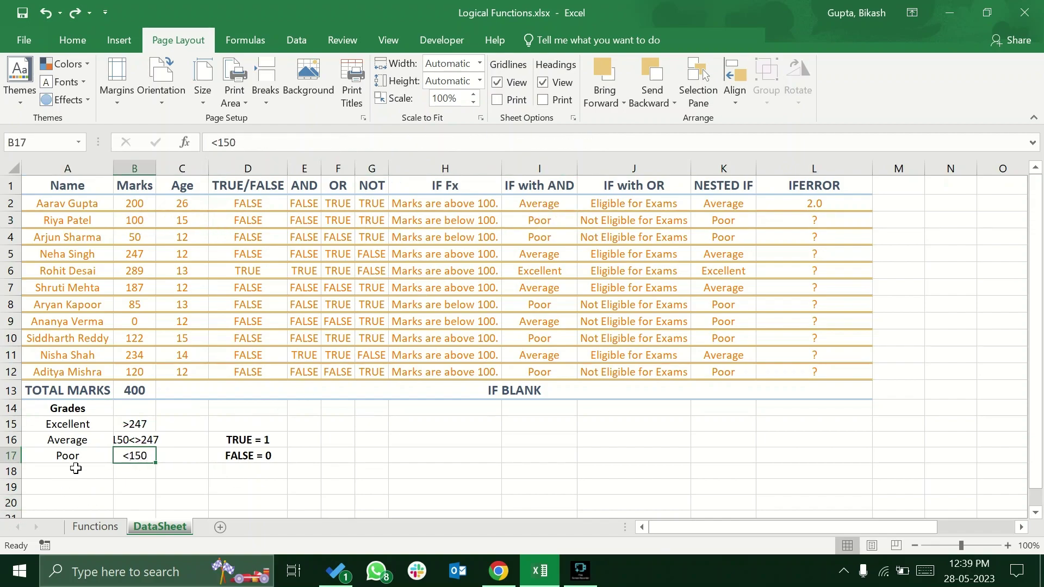
- Set the marks in cell B3 to 500
{"action": "left_click", "coordinate": [134, 221]}
{"action": "type", "text": "500"}
{"action": "key", "text": "Return"}
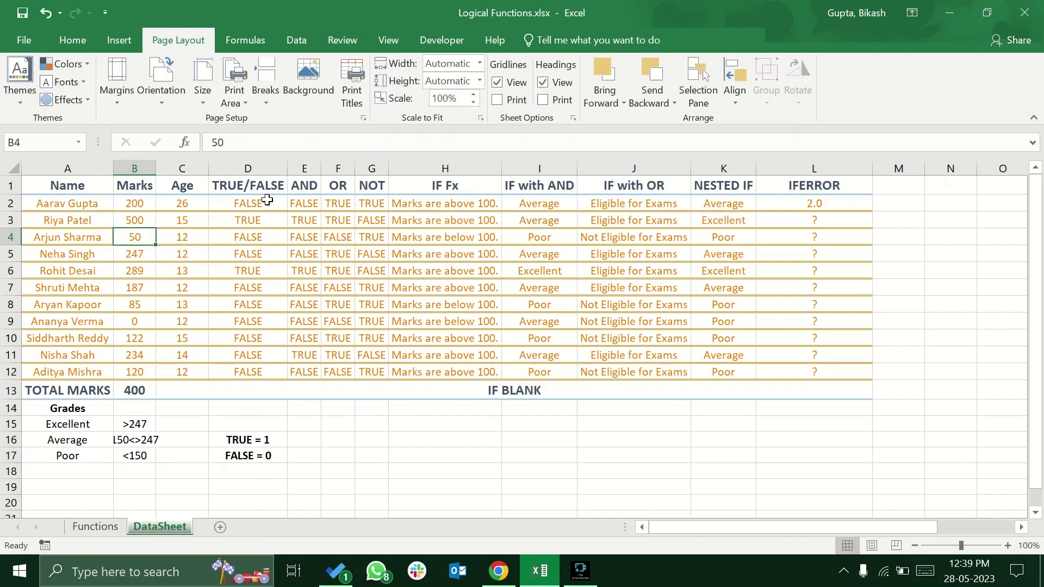
- Examine the B3<400 upper limit in the IF with AND formula of I3 without editing it
{"action": "left_click", "coordinate": [549, 223]}
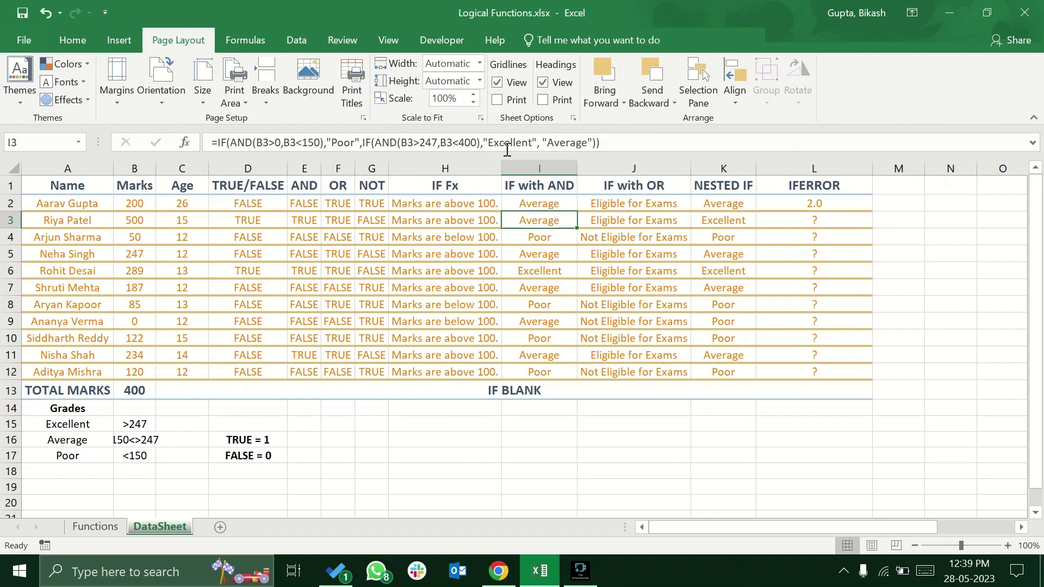
{"action": "left_click", "coordinate": [467, 140]}
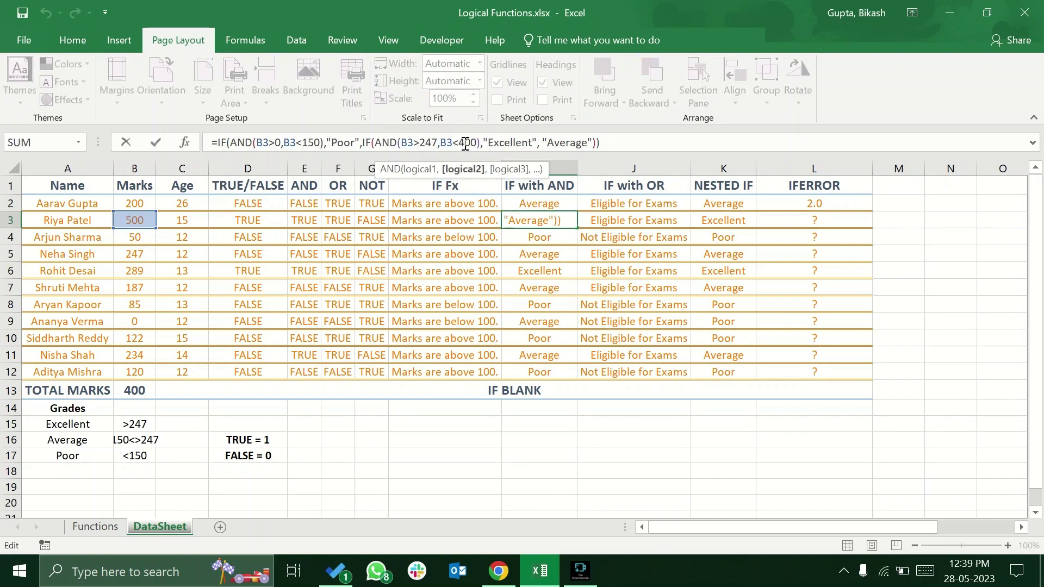
{"action": "key", "text": "Escape"}
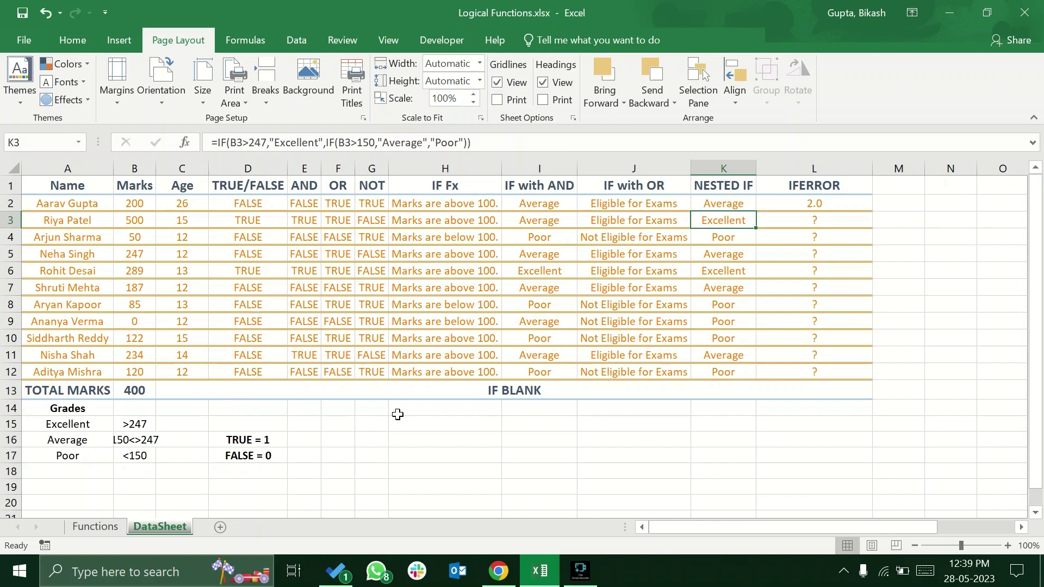
- Change the upper limit in the second AND condition of the I3 formula to B3<600
{"action": "left_click", "coordinate": [549, 225]}
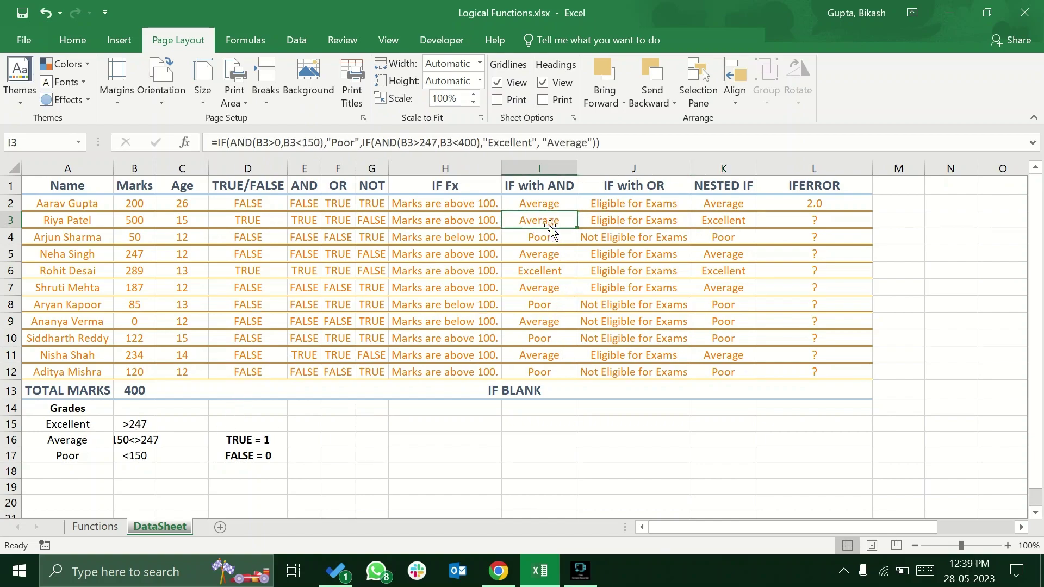
{"action": "left_click", "coordinate": [464, 141]}
{"action": "key", "text": "BackSpace"}
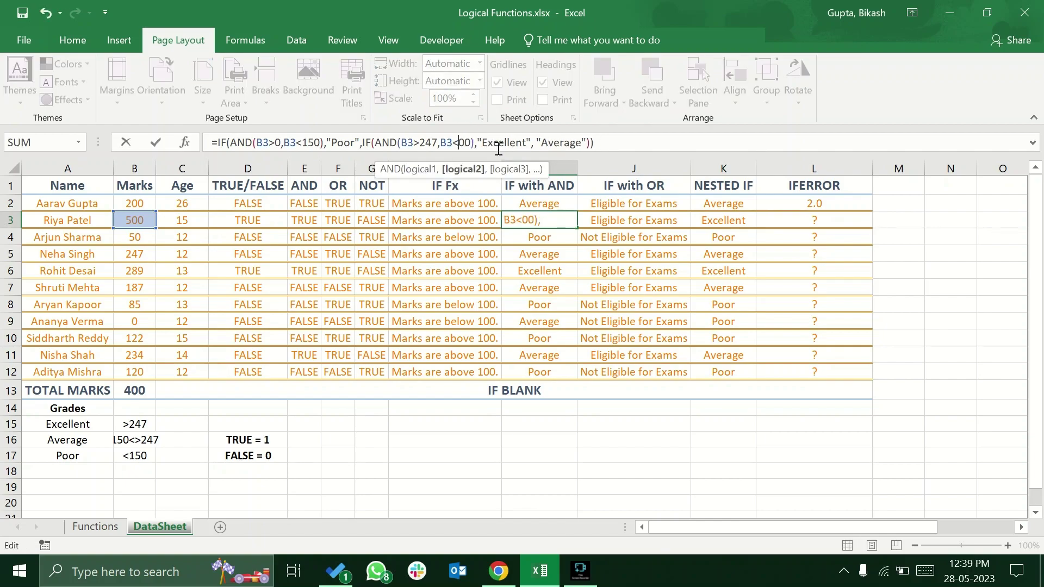
{"action": "type", "text": "600"}
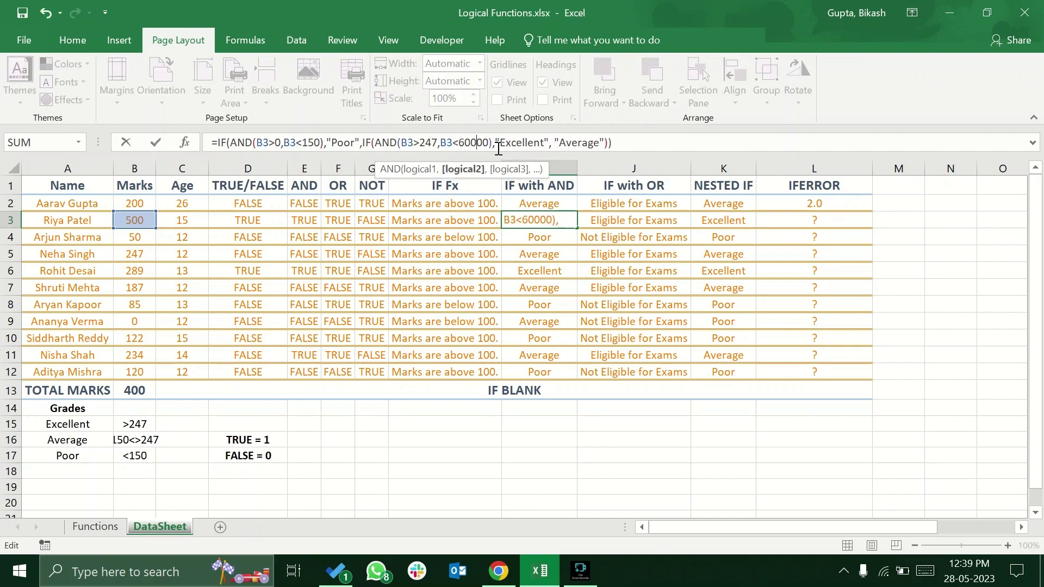
{"action": "key", "text": "ctrl+Return"}
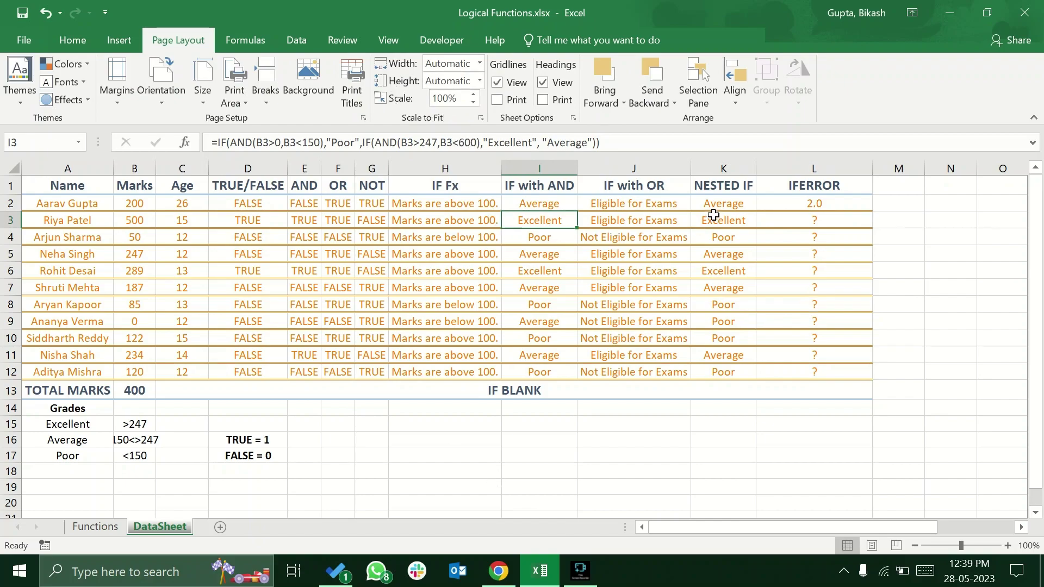
- Set the marks in cell B3 to 100
{"action": "left_click", "coordinate": [131, 224]}
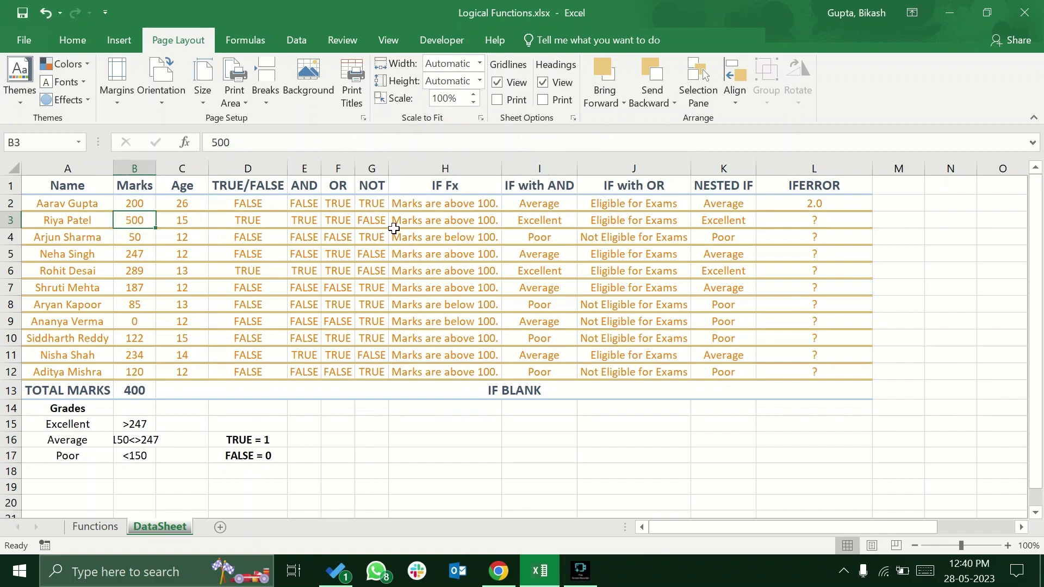
{"action": "type", "text": "100"}
{"action": "key", "text": "Return"}
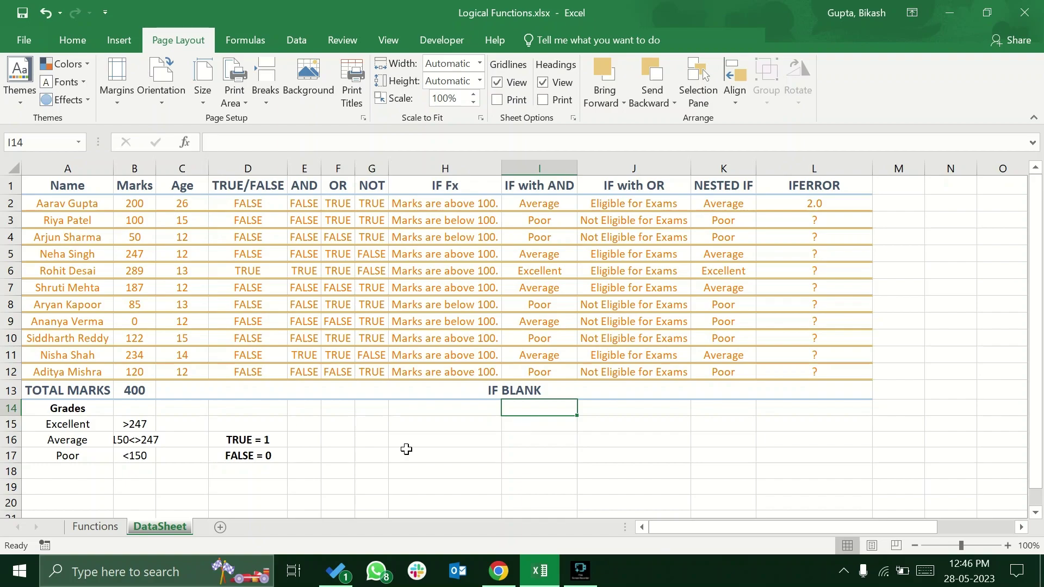
- Look over the IFERROR, IFNA and IFBLANK entries on the Functions sheet and return to the DataSheet sheet
{"action": "left_click", "coordinate": [95, 526]}
{"action": "left_click", "coordinate": [59, 302]}
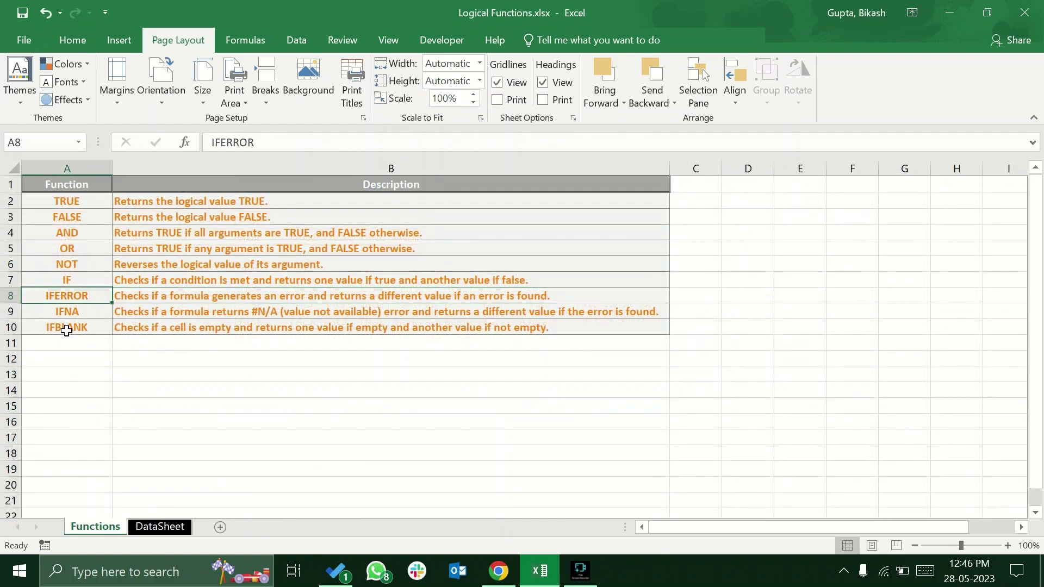
{"action": "left_click", "coordinate": [97, 311]}
{"action": "left_click", "coordinate": [88, 326]}
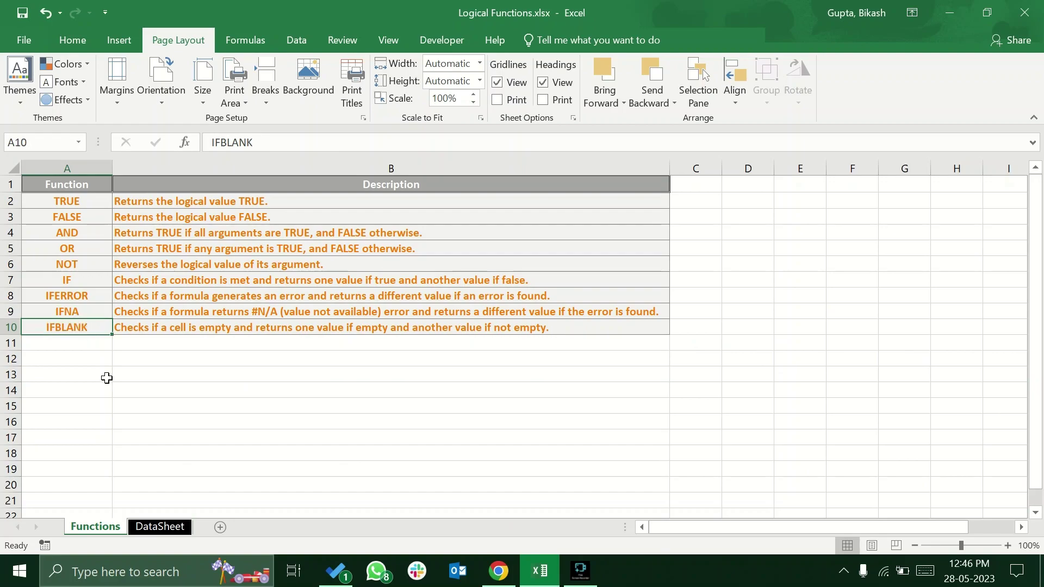
{"action": "left_click", "coordinate": [158, 526]}
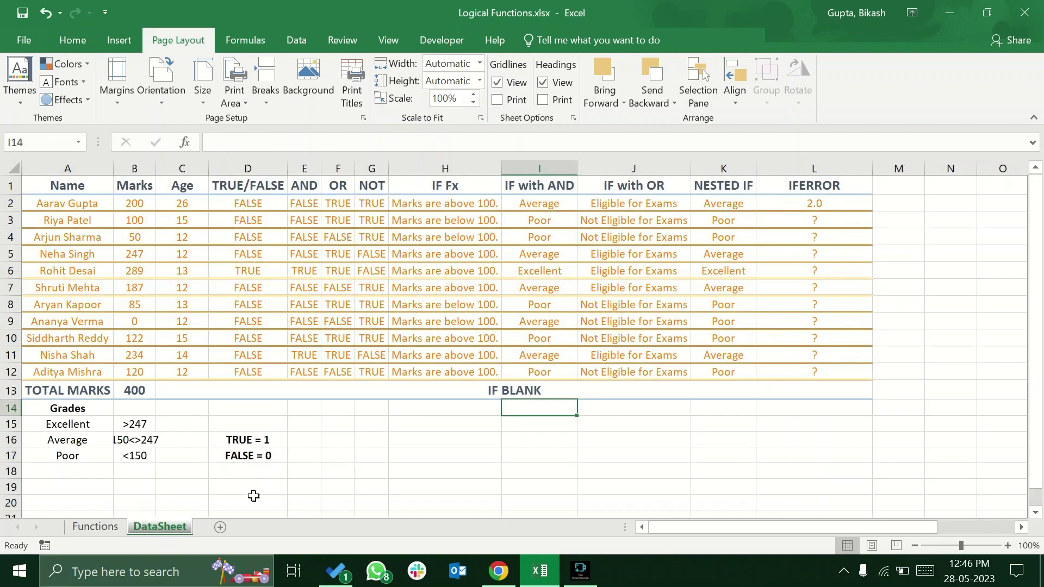
{"action": "left_click", "coordinate": [440, 425]}
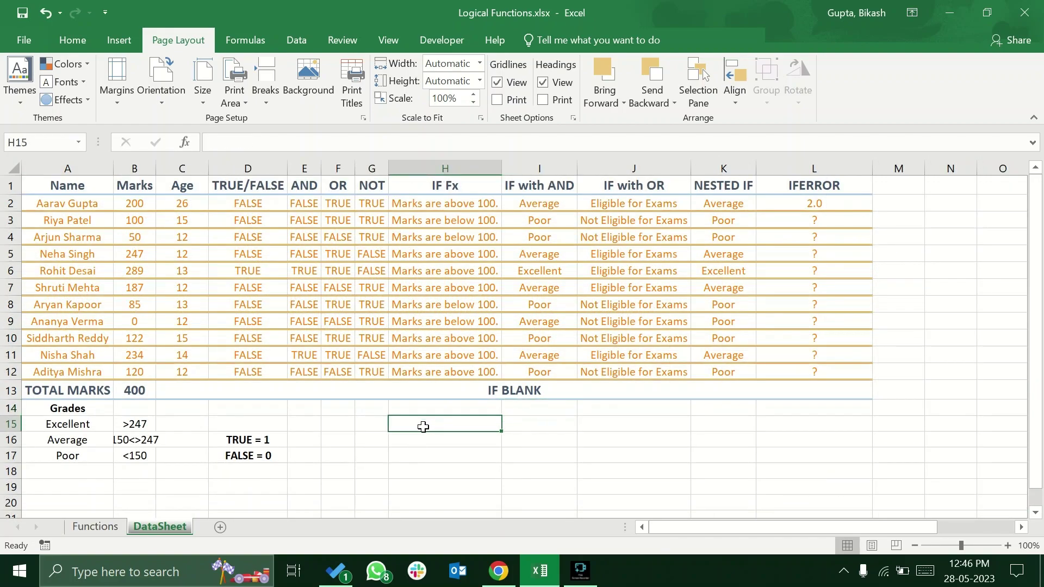
{"action": "left_click", "coordinate": [451, 454]}
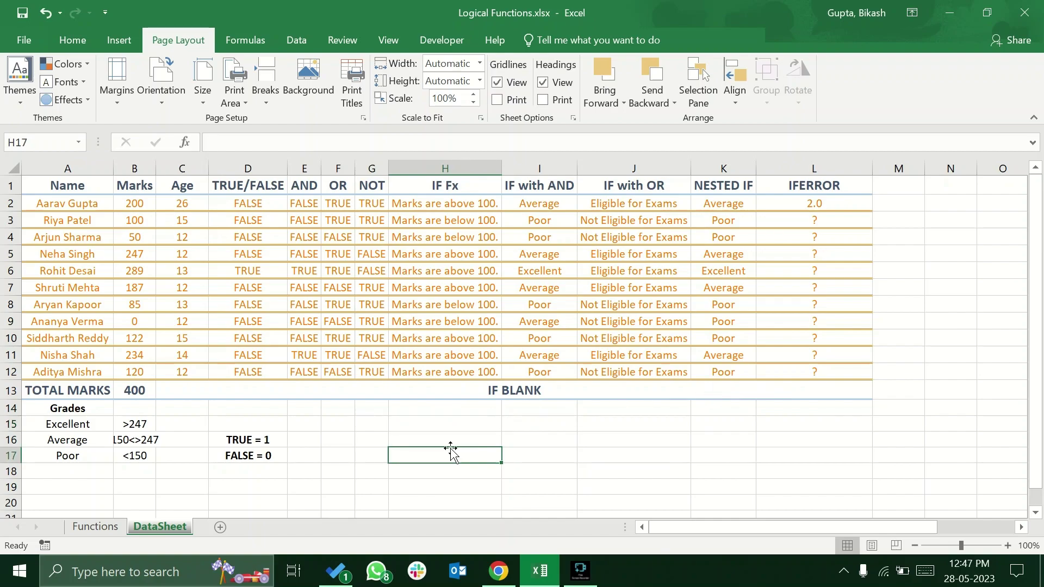